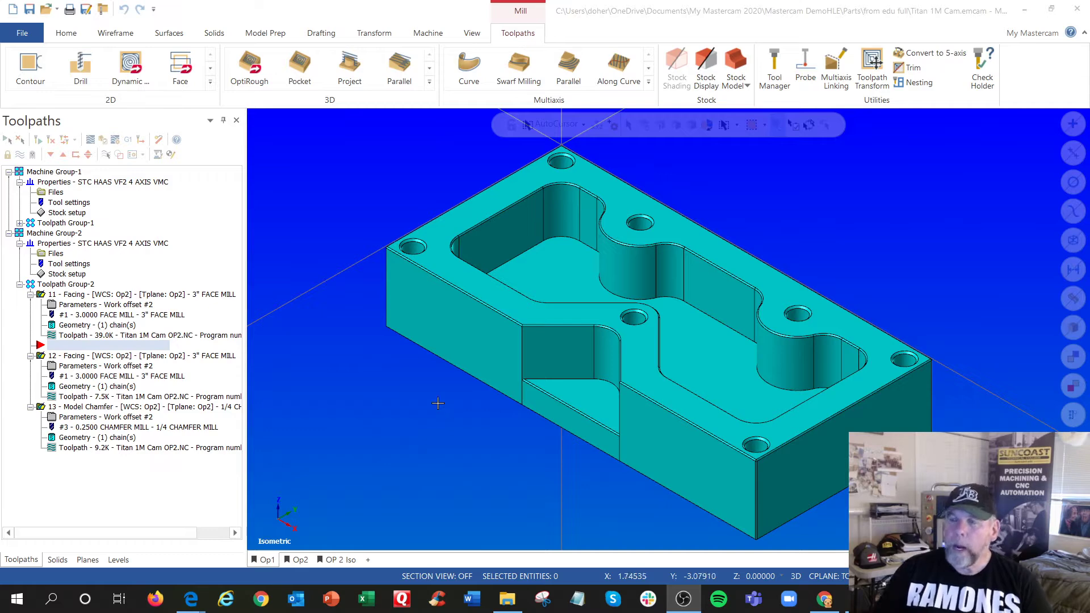
Step: Open the recent file STC Titan 1M Cam full sim vice crash.emcam
click(13, 33)
click(28, 106)
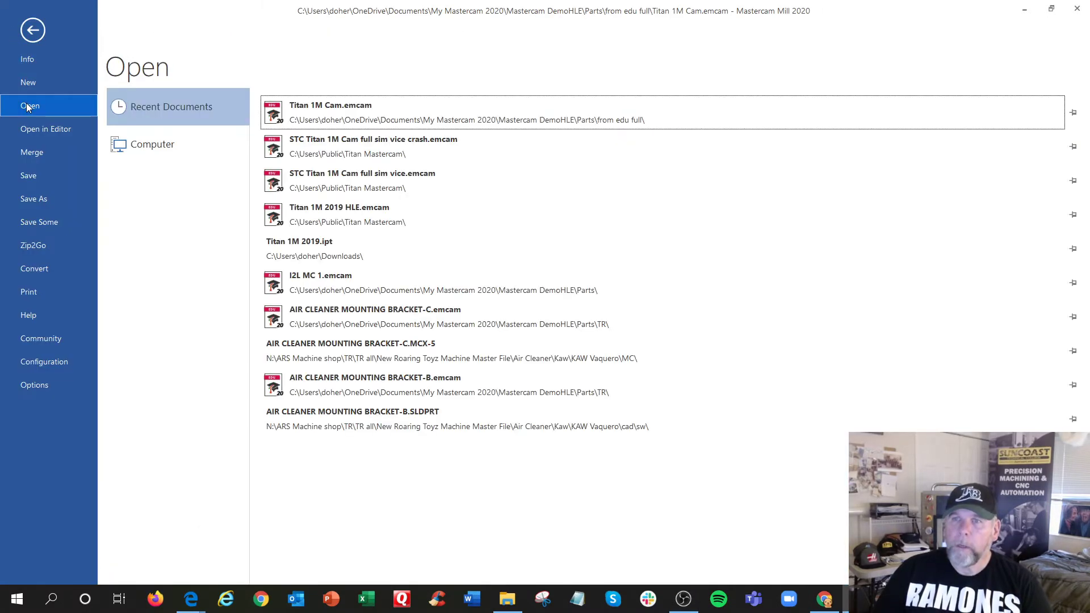
click(301, 152)
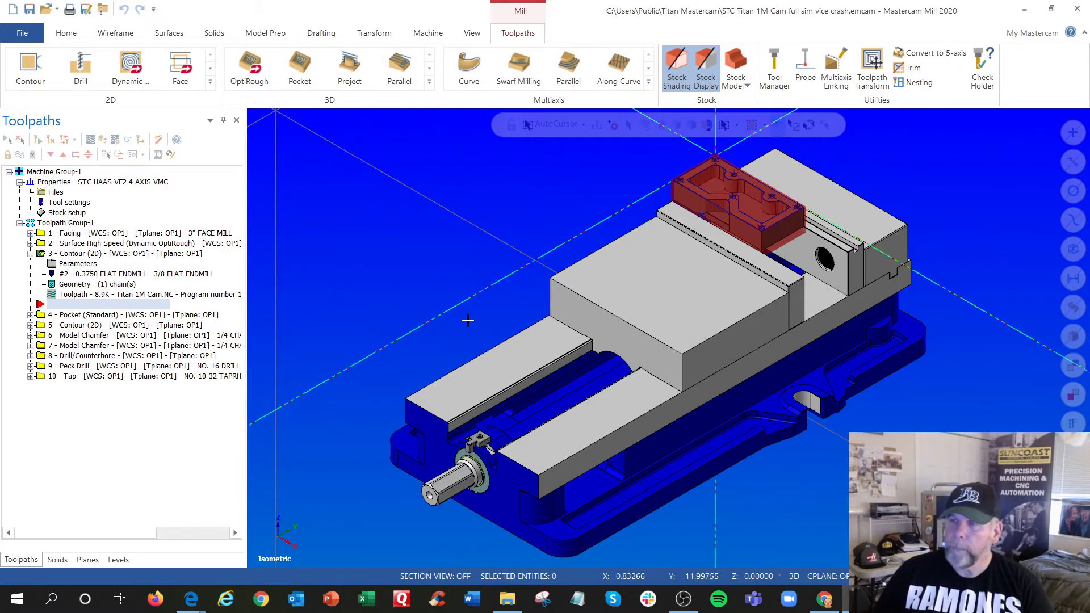
Step: Examine the vise assembly from several sides, checking how the stock sits on the jaws
middle_drag(468, 321, 424, 312)
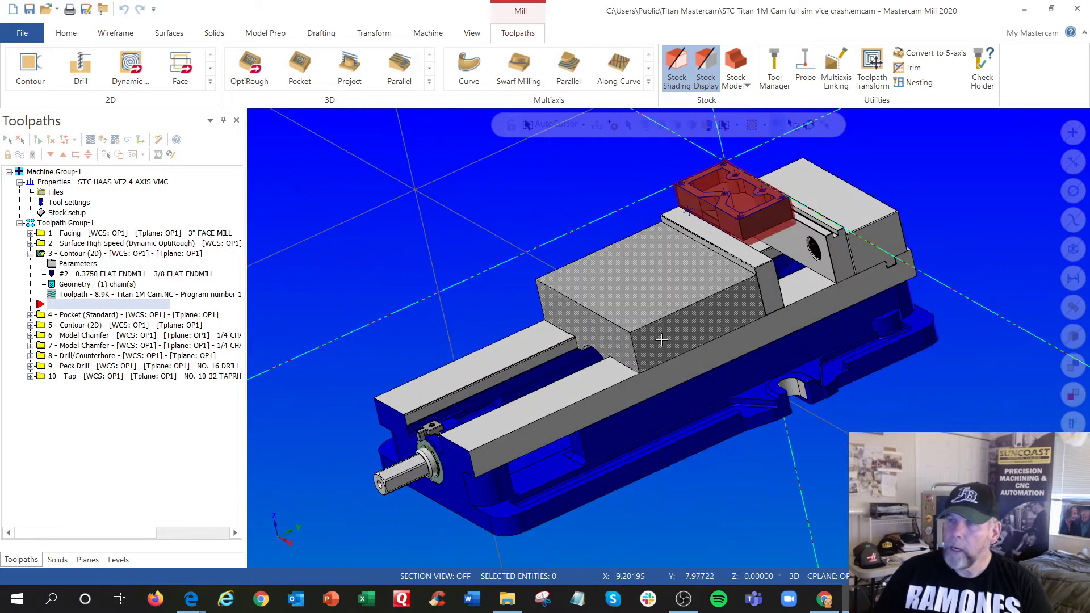
scroll(661, 340, up, 5)
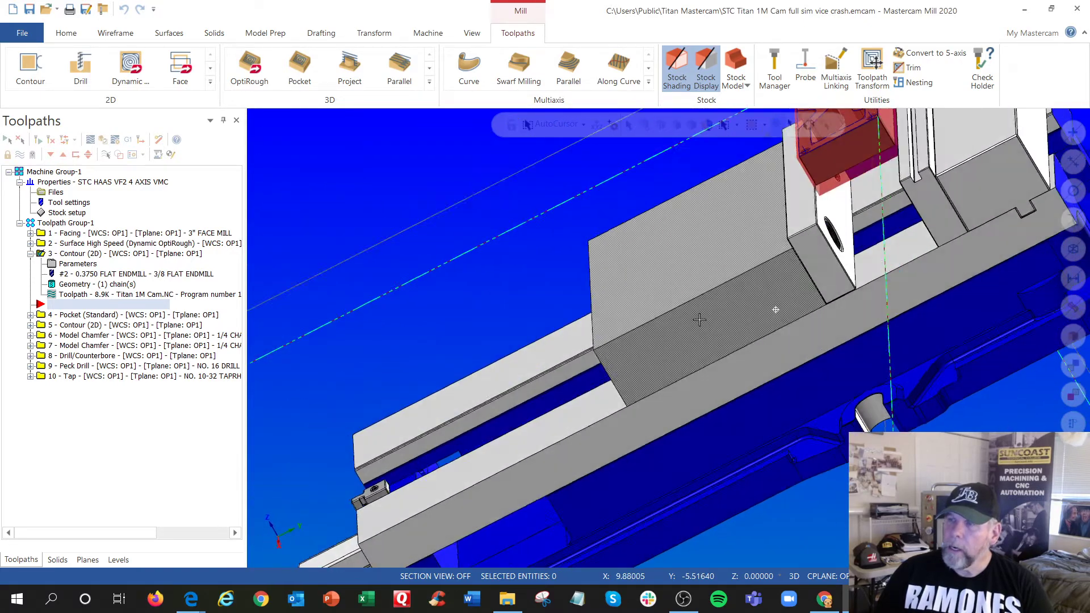
middle_drag(699, 320, 698, 291)
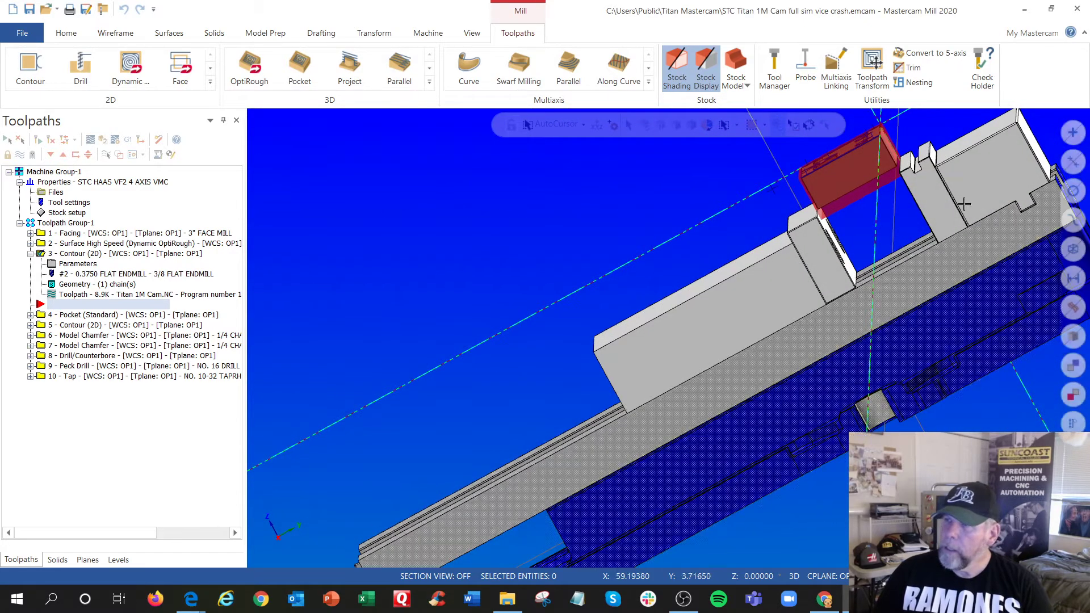
scroll(842, 243, up, 2)
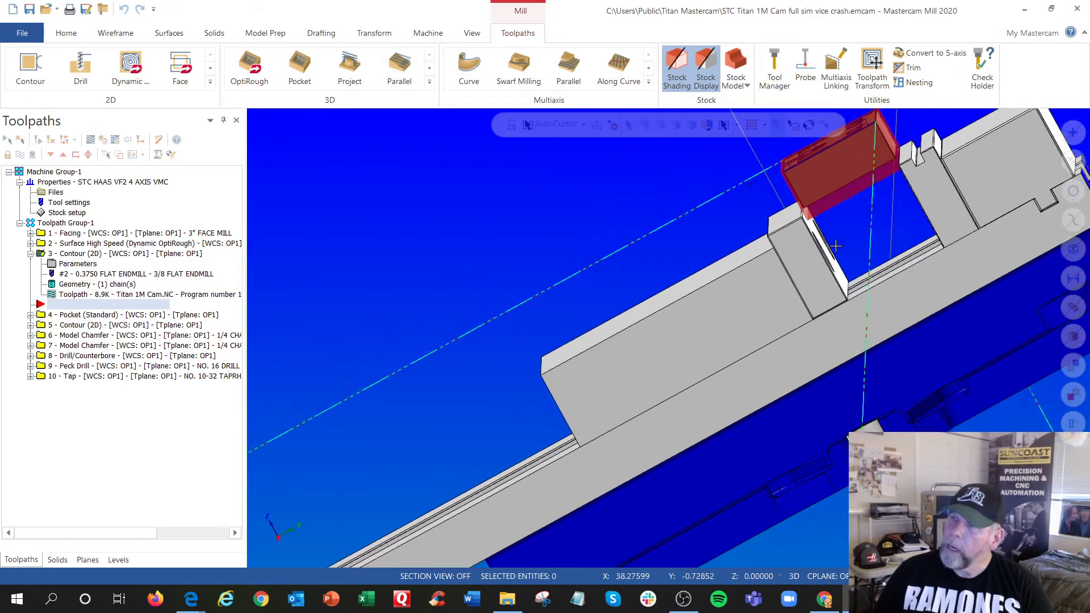
mouse_move(836, 246)
middle_down()
mouse_move(907, 243)
mouse_move(932, 256)
middle_up()
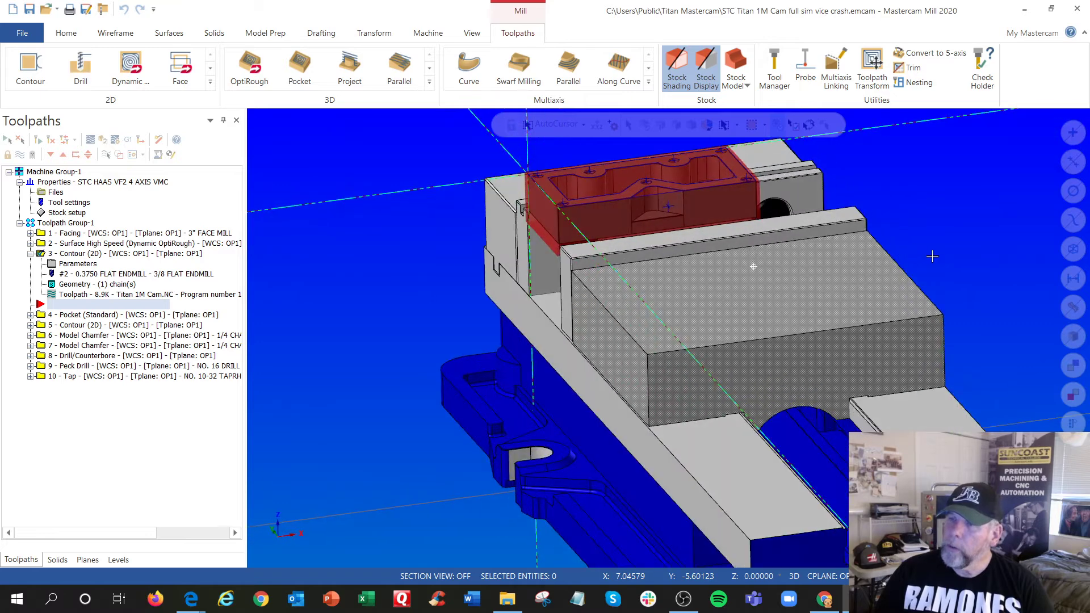
middle_drag(752, 278, 827, 284)
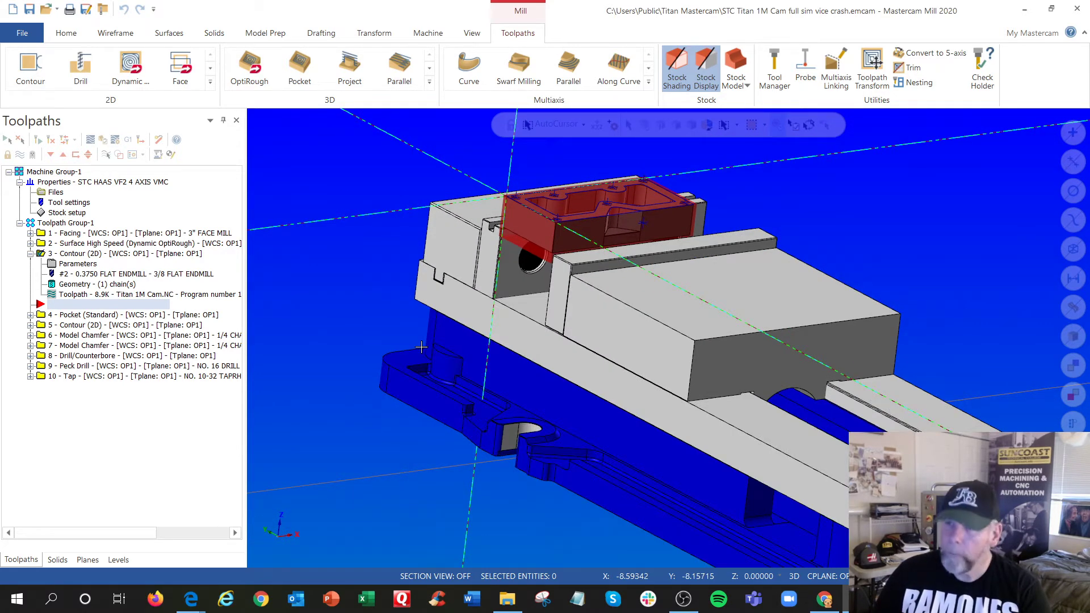
scroll(486, 277, down, 3)
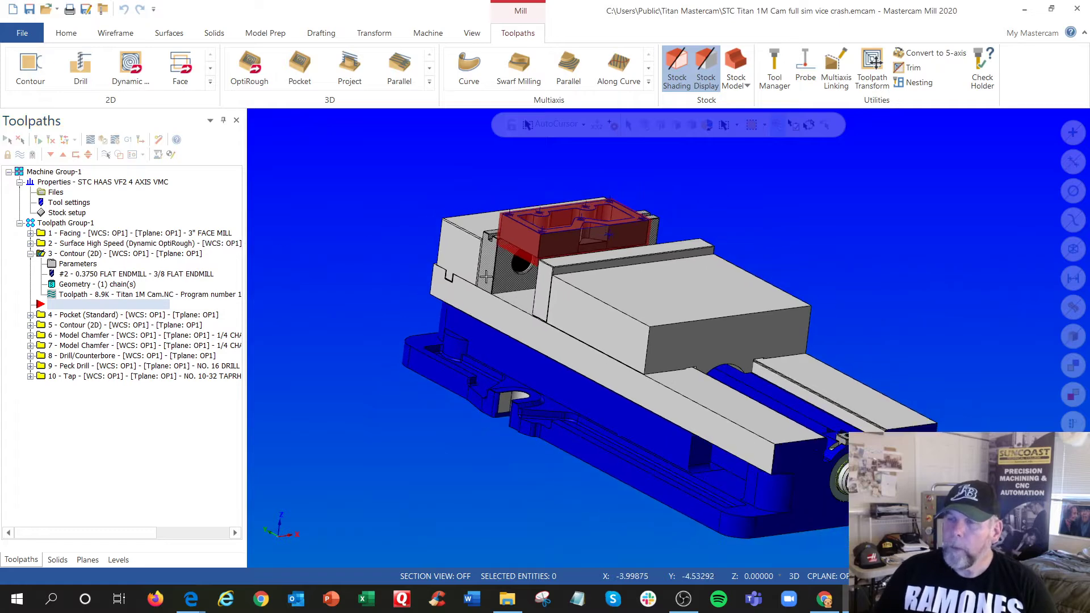
scroll(486, 276, up, 5)
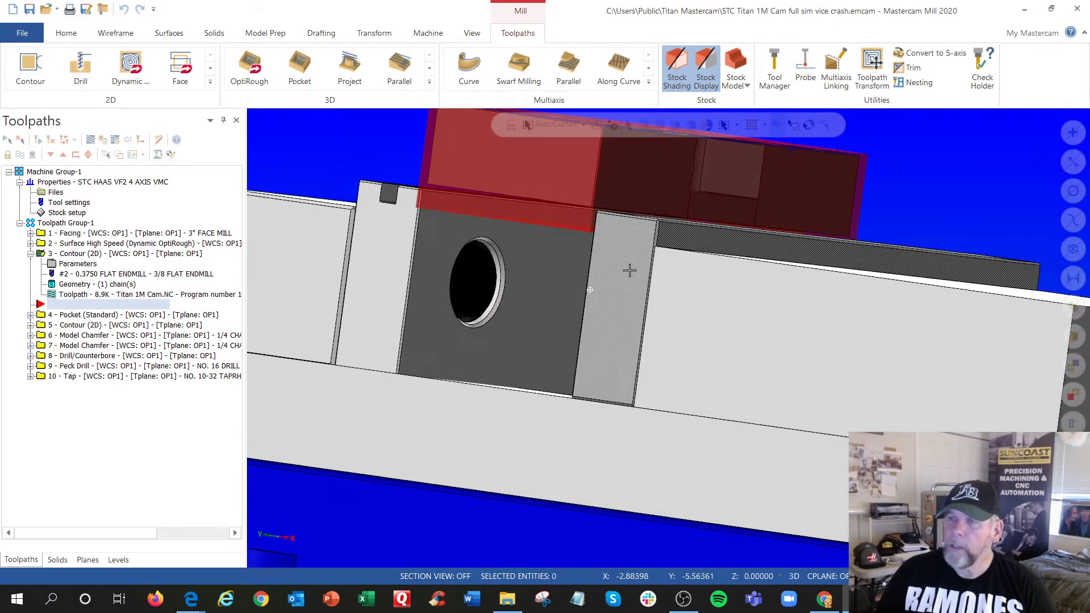
middle_drag(629, 270, 603, 210)
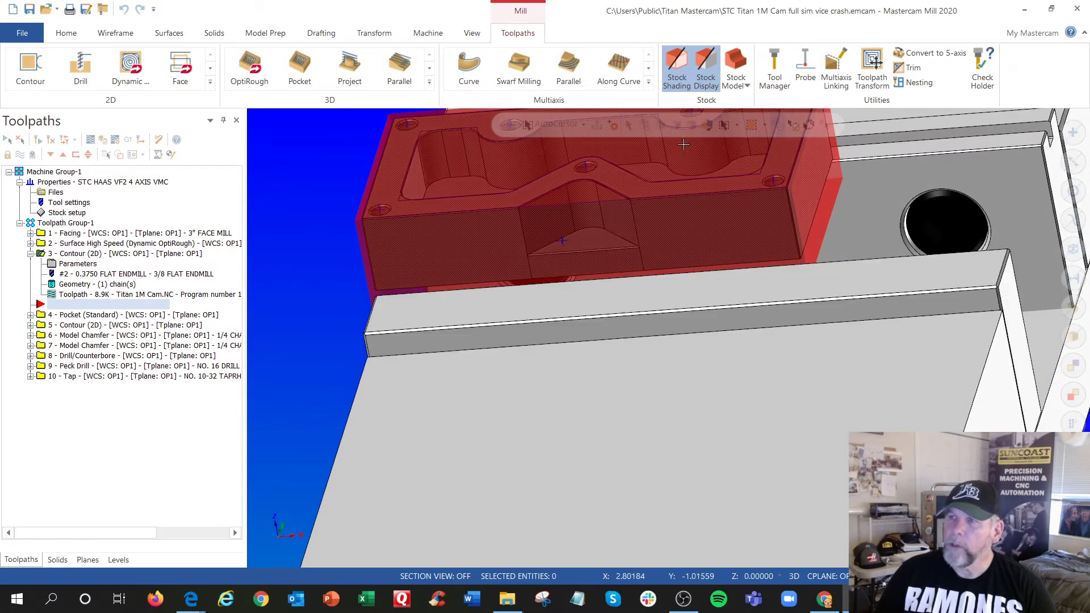
scroll(644, 156, down, 2)
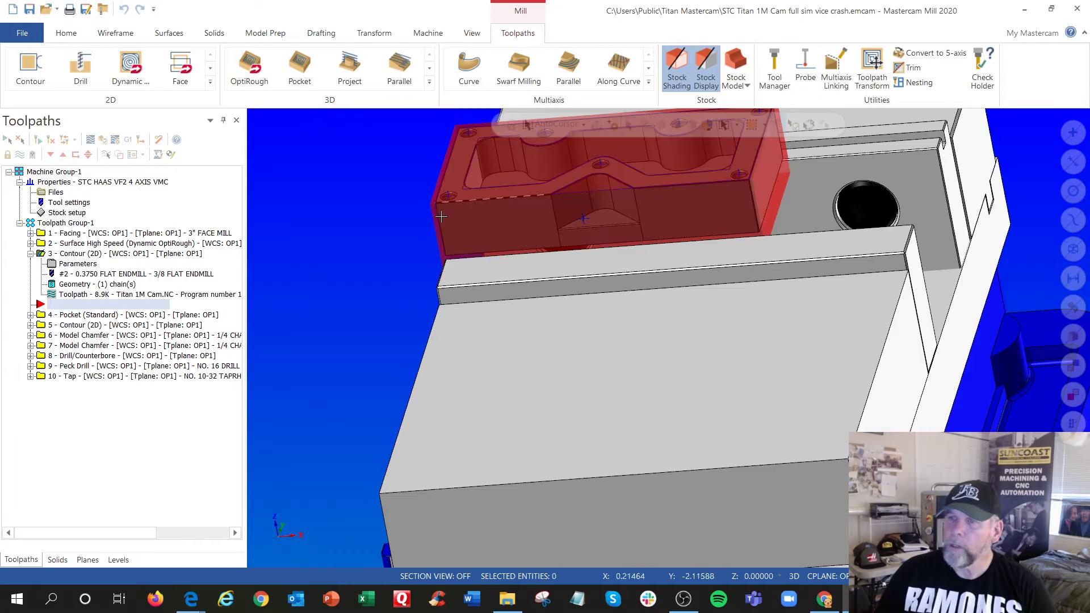
Step: Hide the stock display and examine the bare part's position between the vise jaws
click(699, 85)
scroll(631, 267, down, 3)
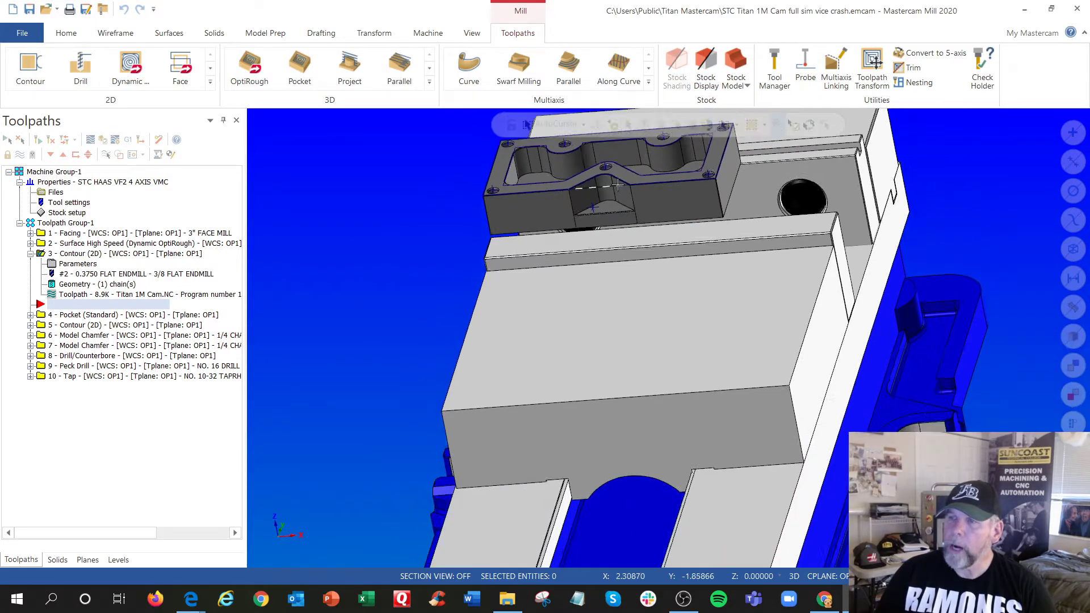
middle_drag(711, 307, 820, 260)
middle_drag(594, 283, 600, 310)
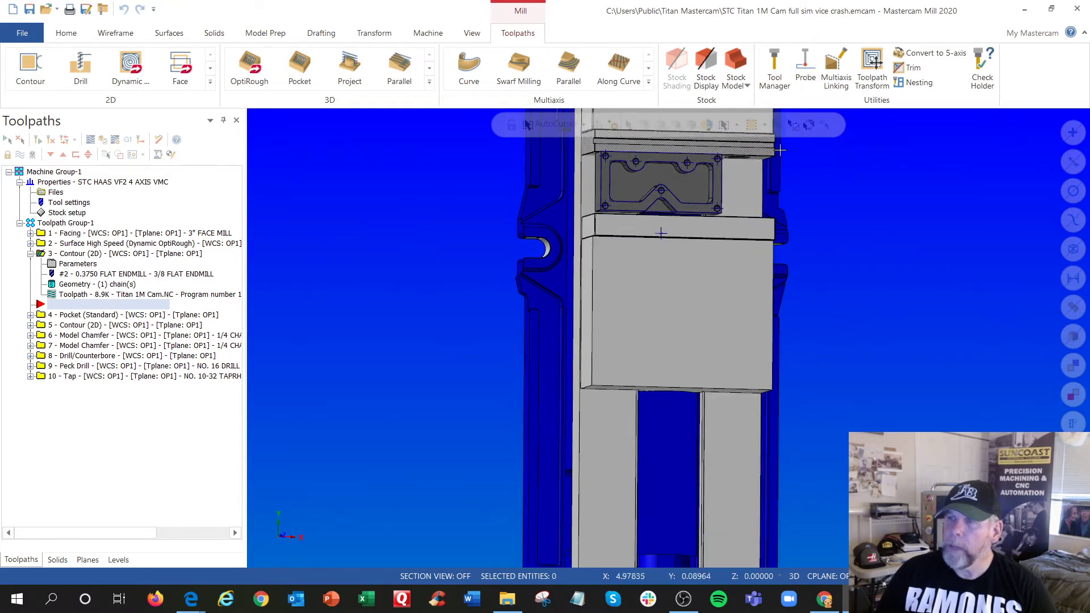
middle_drag(578, 239, 546, 226)
scroll(717, 158, up, 4)
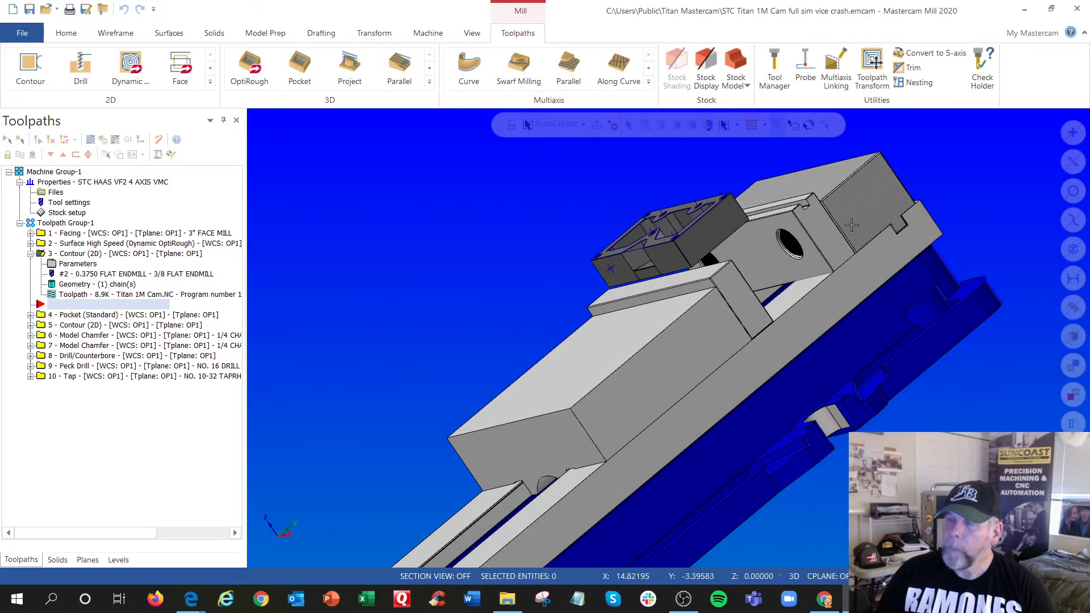
mouse_move(852, 227)
middle_down()
mouse_move(816, 256)
mouse_move(681, 234)
middle_up()
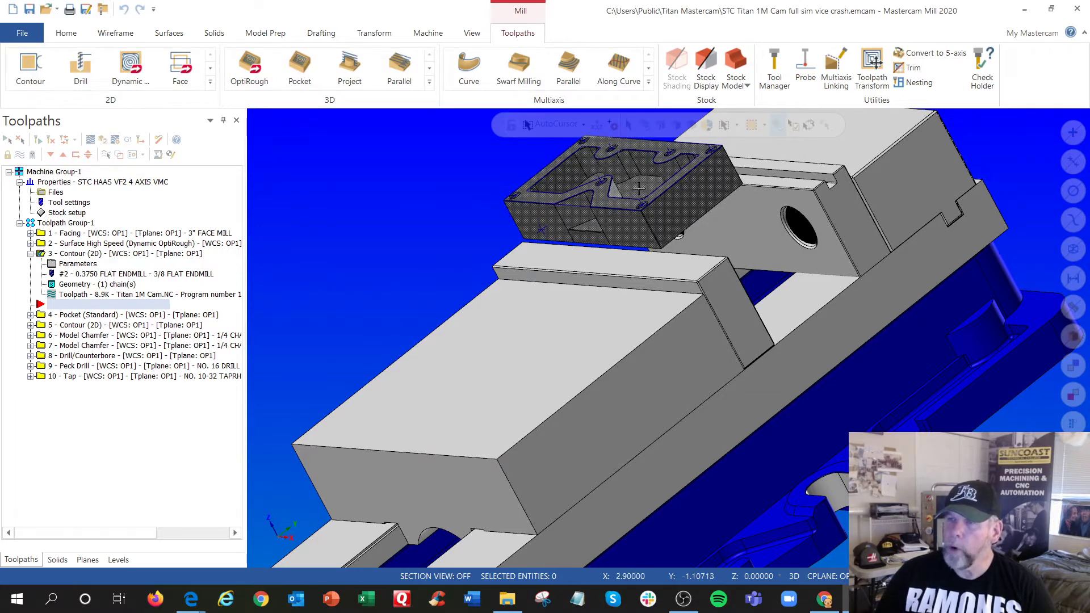
middle_drag(646, 237, 635, 230)
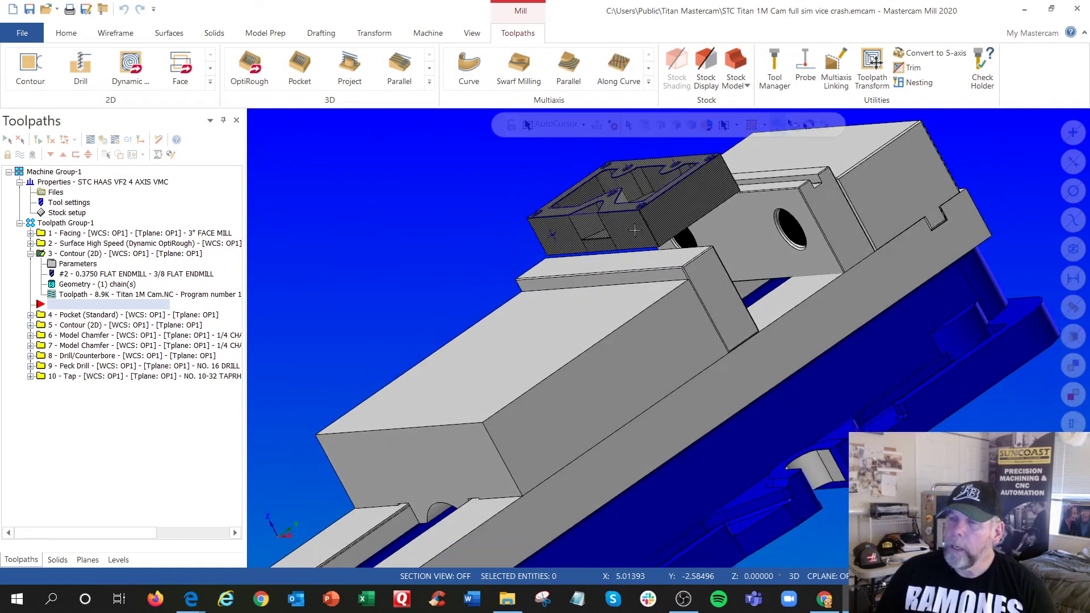
scroll(634, 230, up, 5)
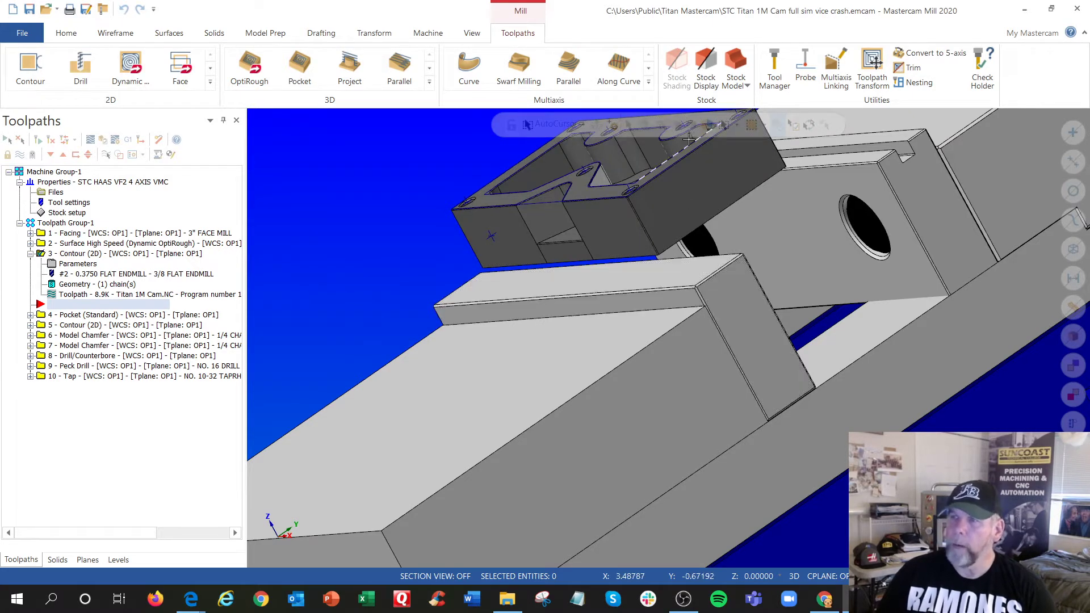
Step: Show the stock again and examine how it surrounds the part above the vise jaws
click(707, 81)
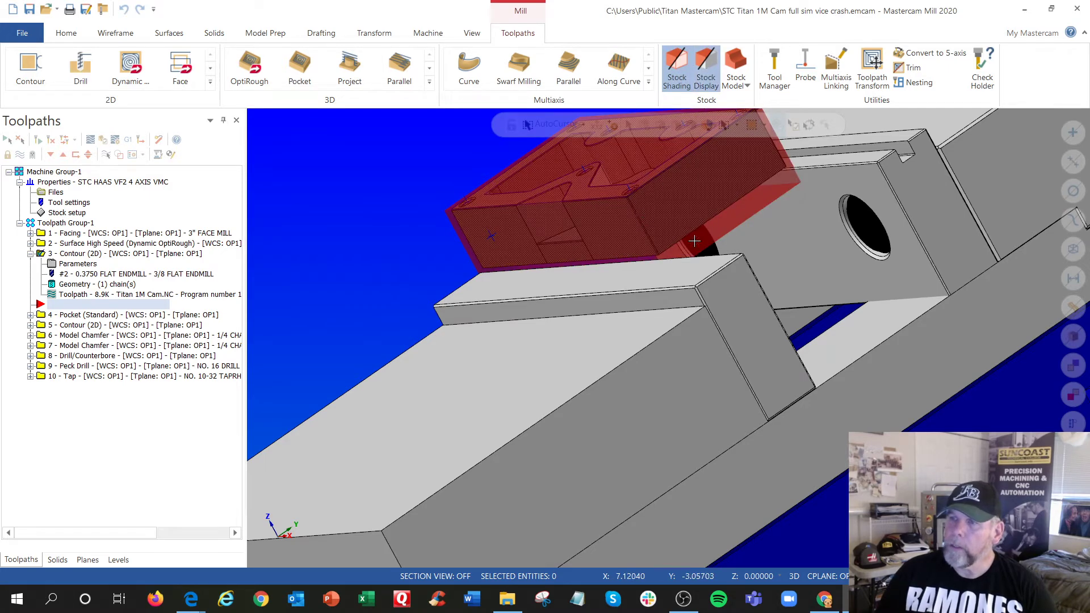
middle_drag(723, 226, 680, 234)
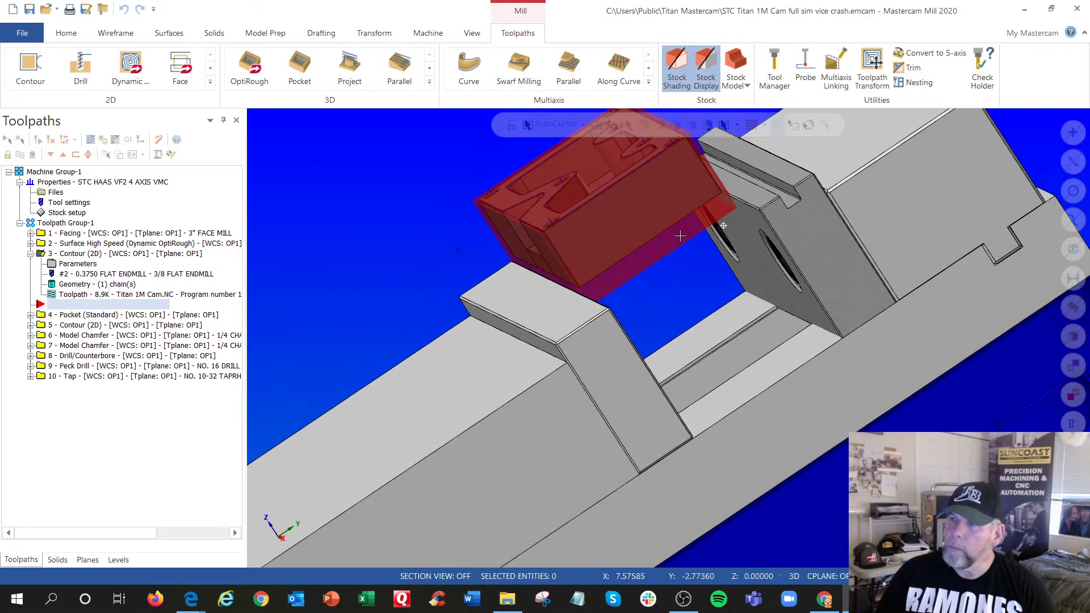
scroll(679, 235, down, 2)
scroll(679, 234, up, 3)
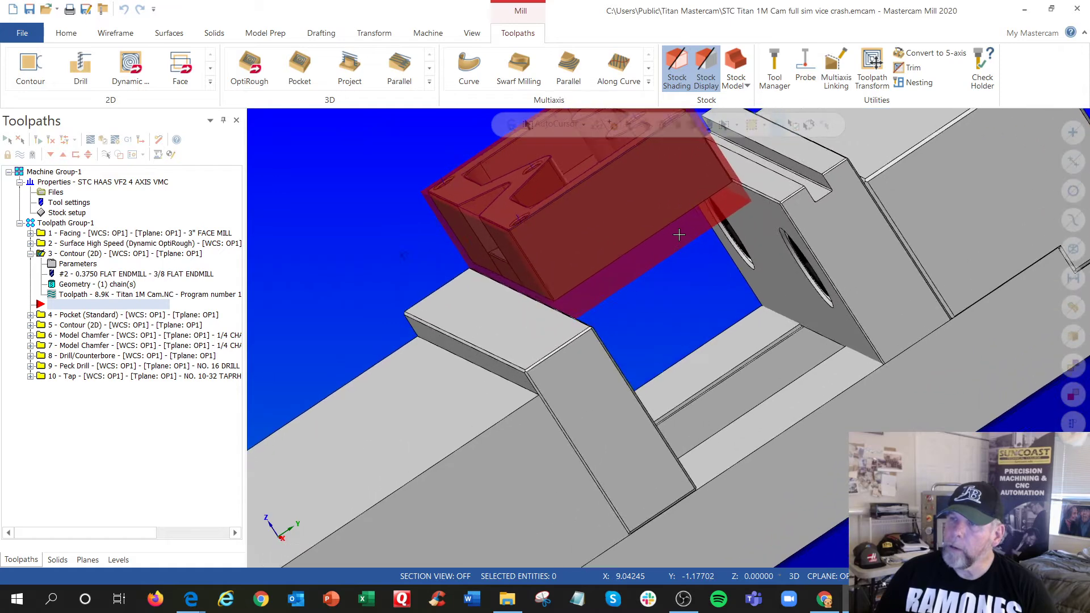
scroll(679, 235, down, 3)
scroll(680, 235, down, 2)
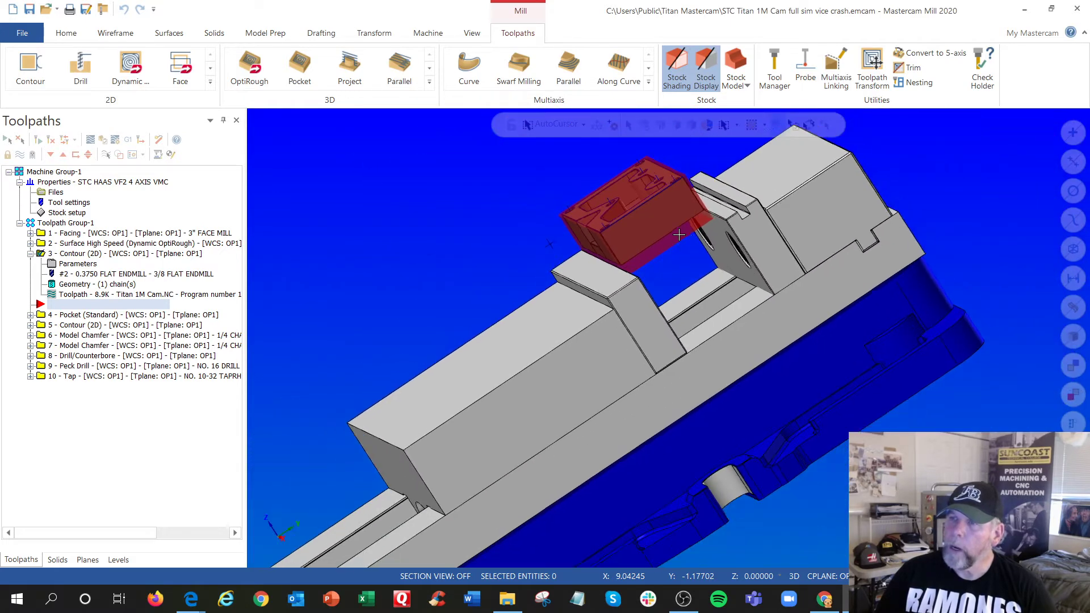
middle_drag(659, 232, 617, 227)
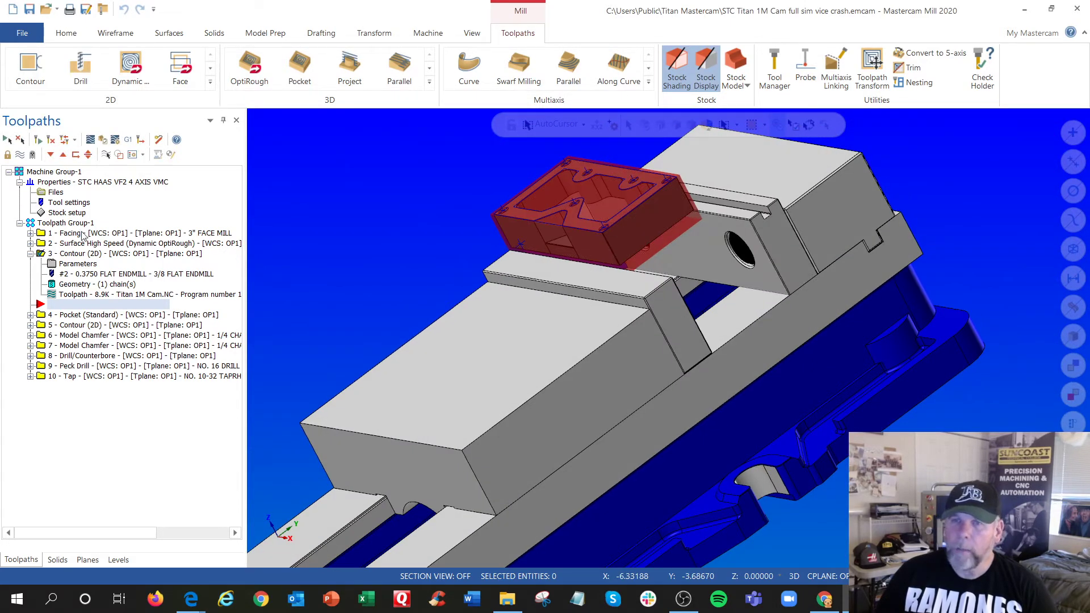
Step: Open Machine Group-1's stock setup and compare the wire frame and solid stock displays, leaving Solid selected
double_click(61, 213)
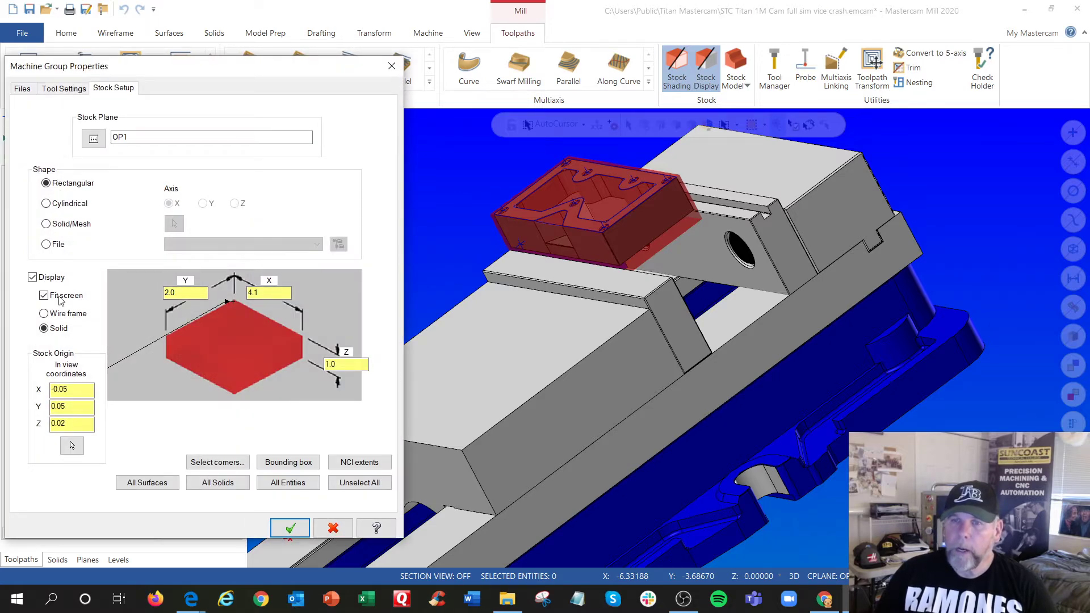
click(44, 314)
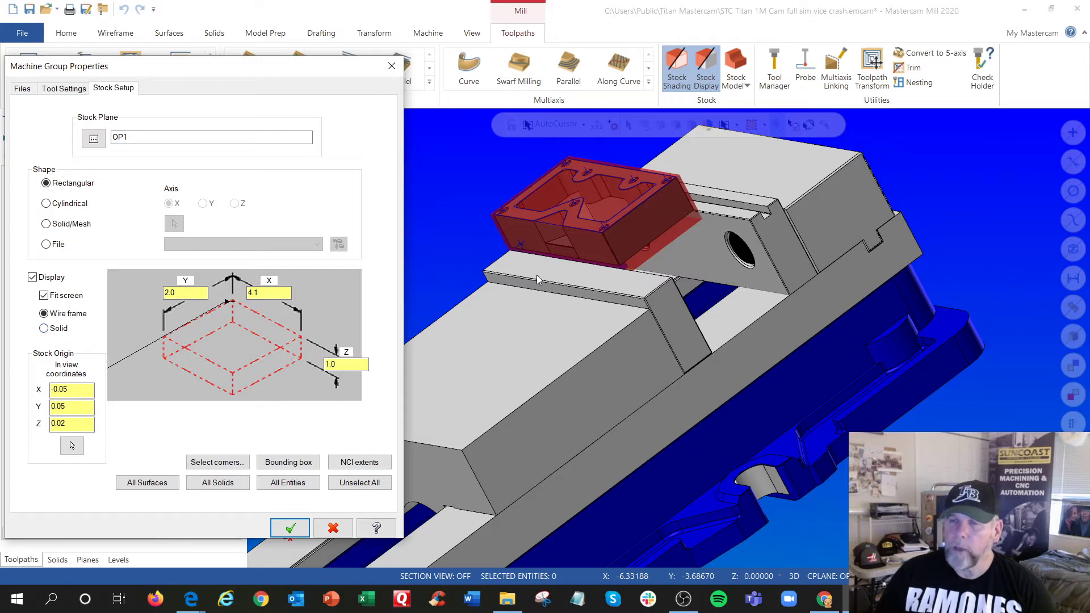
click(60, 332)
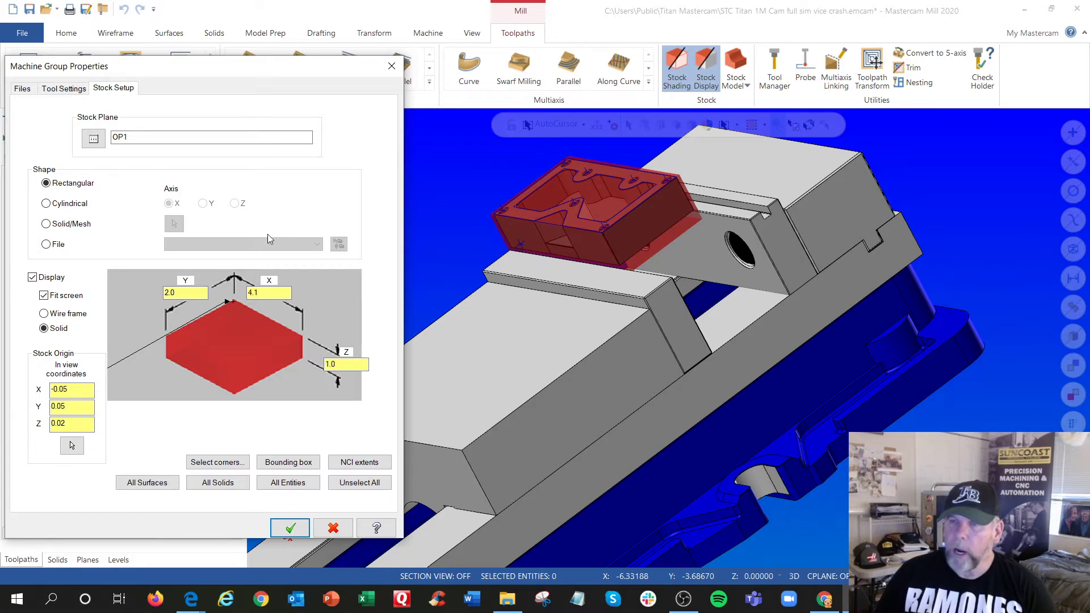
Step: Review the rectangular stock's Y size and its X, Y and Z stock origin values
click(186, 295)
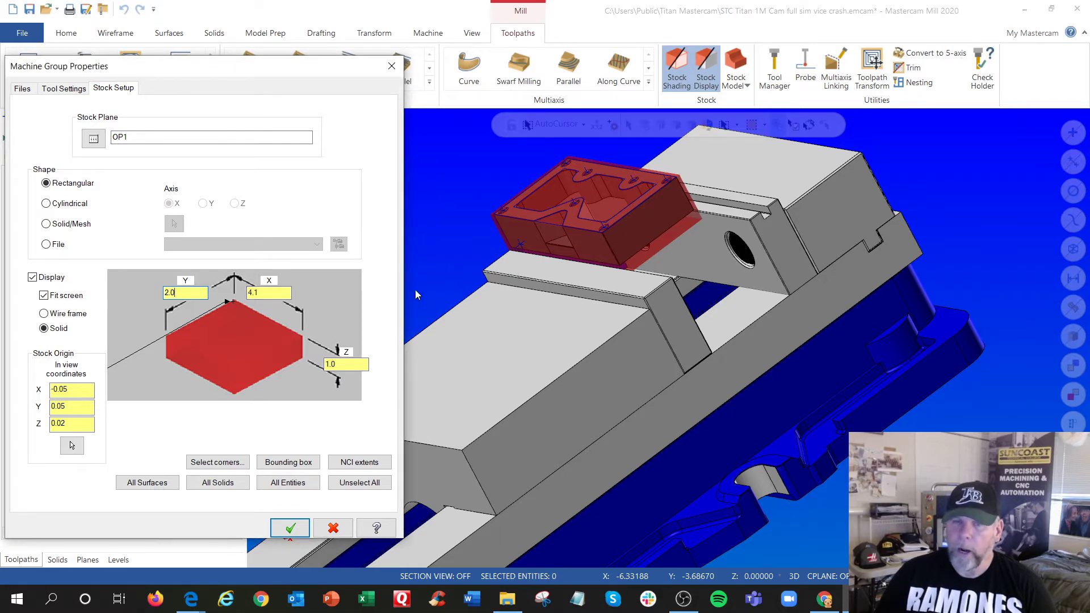
click(74, 390)
click(73, 408)
click(73, 423)
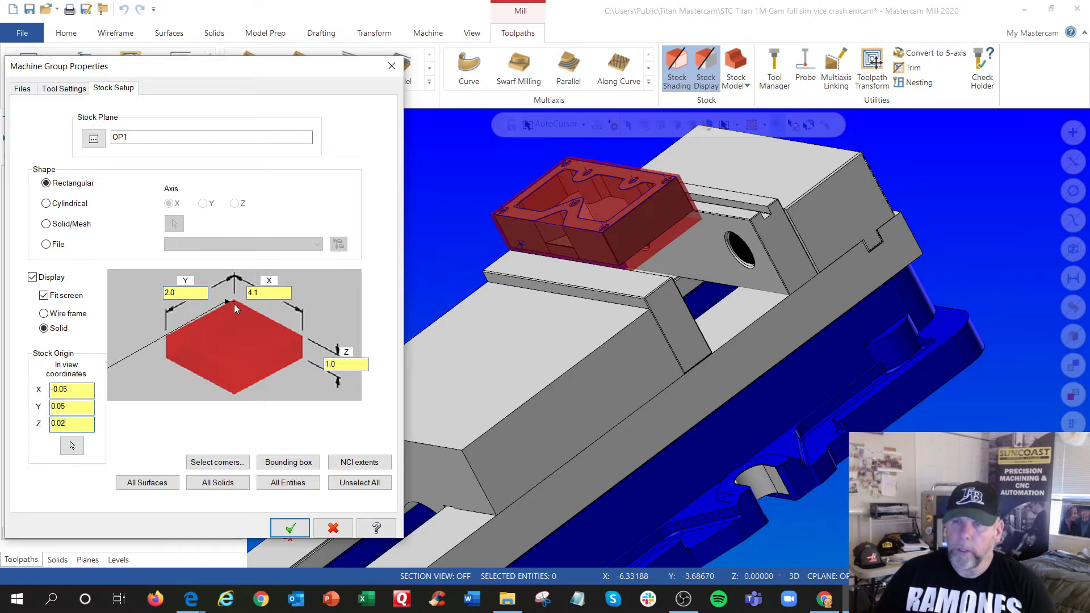
Step: Try the stock origin at the block's center, return it to the top back corner, and accept the stock setup
click(235, 344)
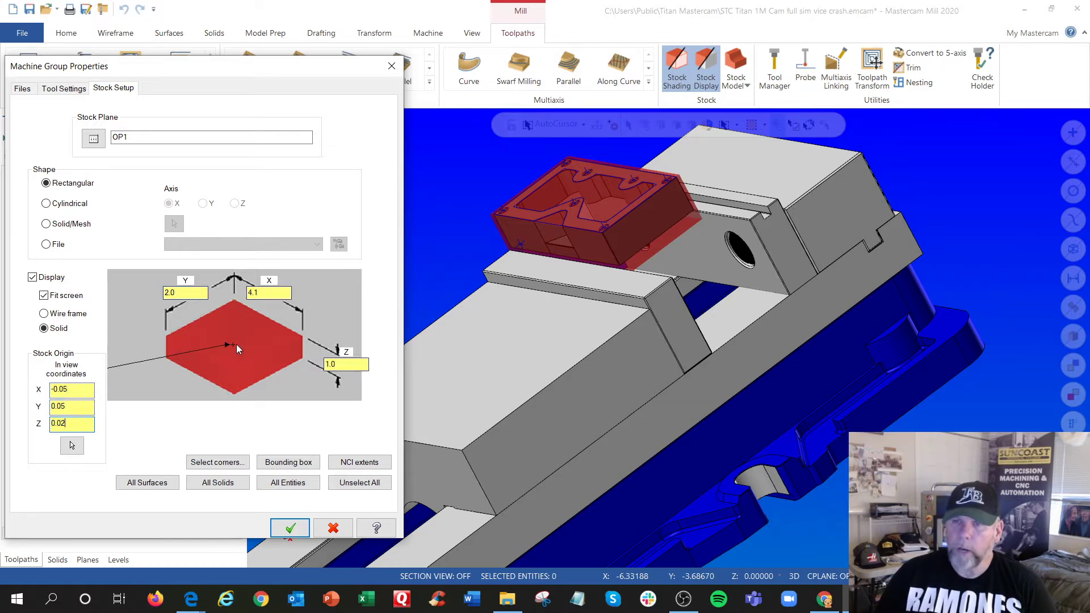
click(236, 304)
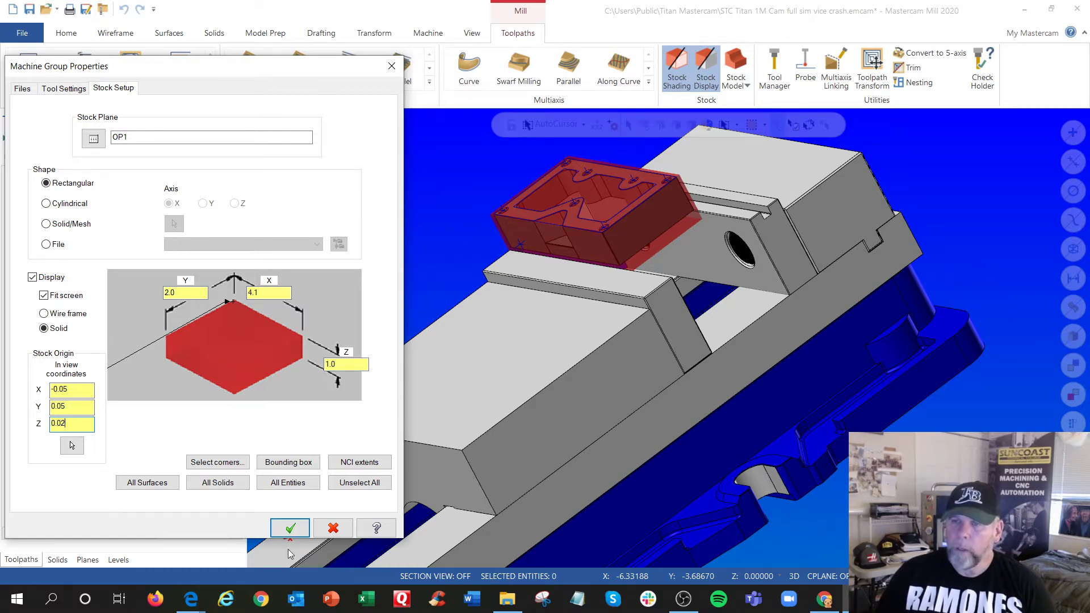
click(291, 528)
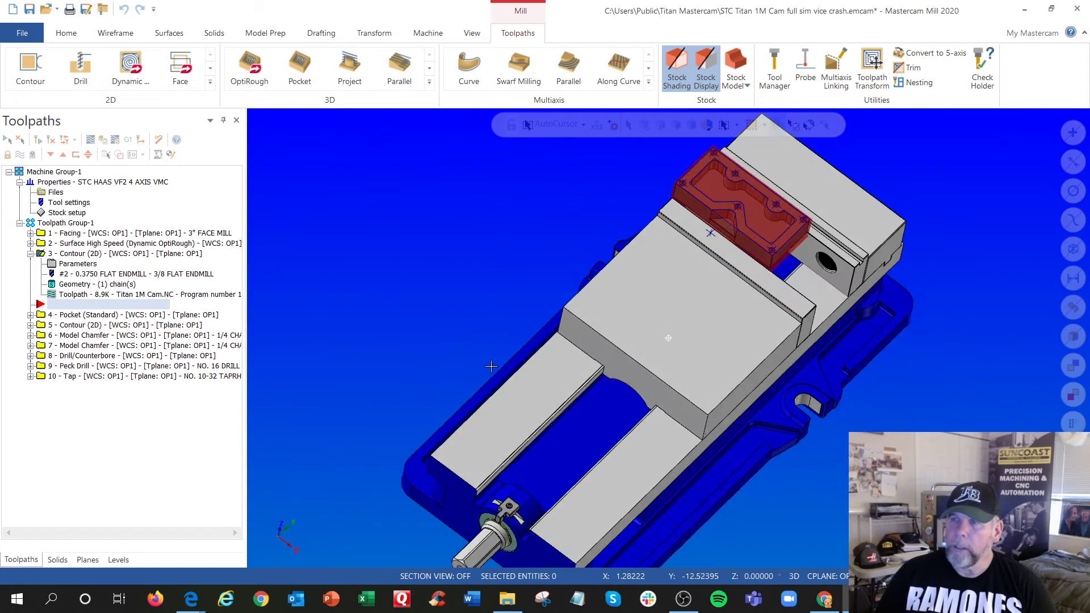
Step: Examine the stock margin around the part's back corner from above, and reset the view of the vise
middle_drag(492, 367, 480, 432)
scroll(695, 207, up, 3)
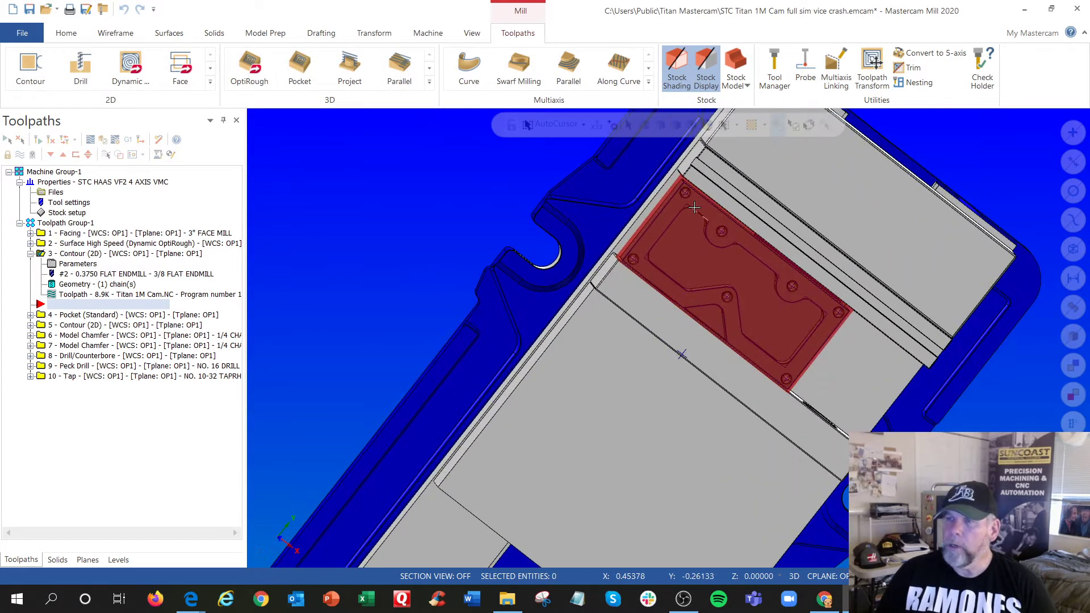
scroll(694, 207, up, 3)
middle_drag(677, 211, 670, 201)
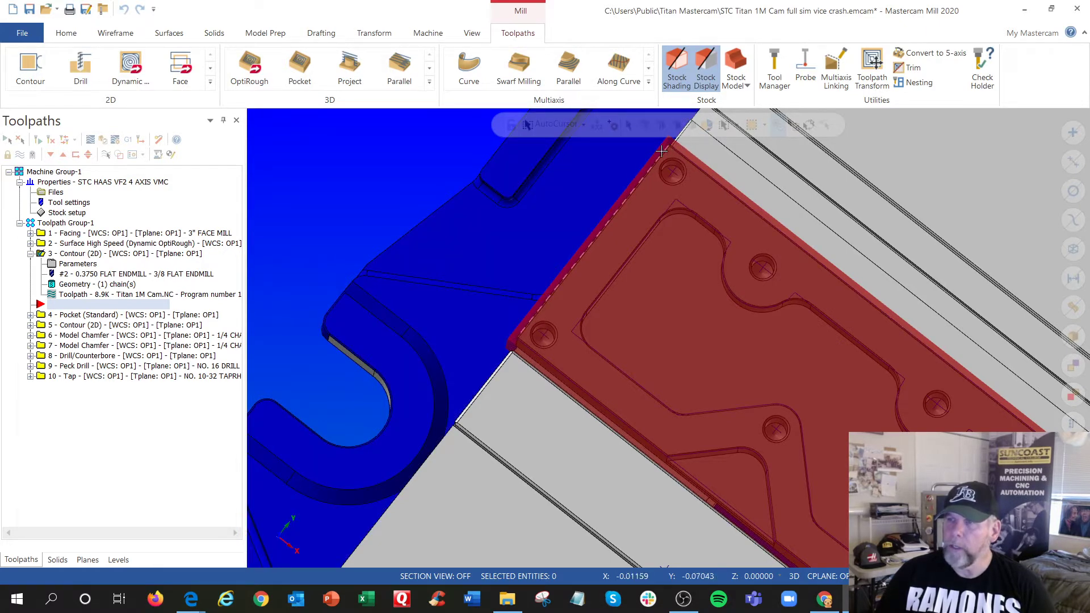
mouse_move(550, 192)
middle_down()
mouse_move(532, 156)
mouse_move(518, 202)
mouse_move(530, 205)
middle_up()
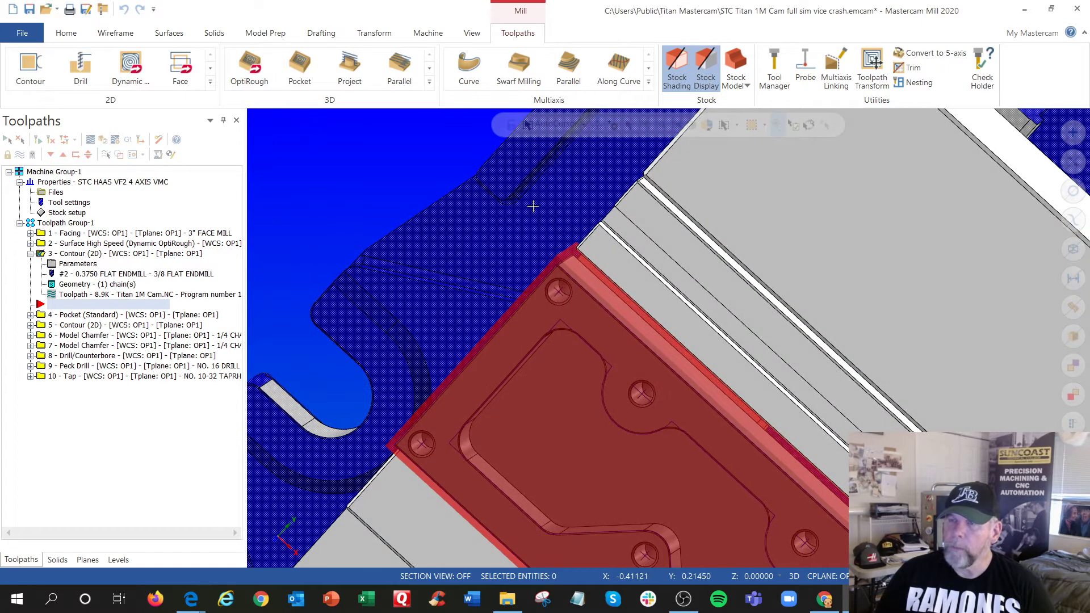
right_click(531, 207)
click(610, 313)
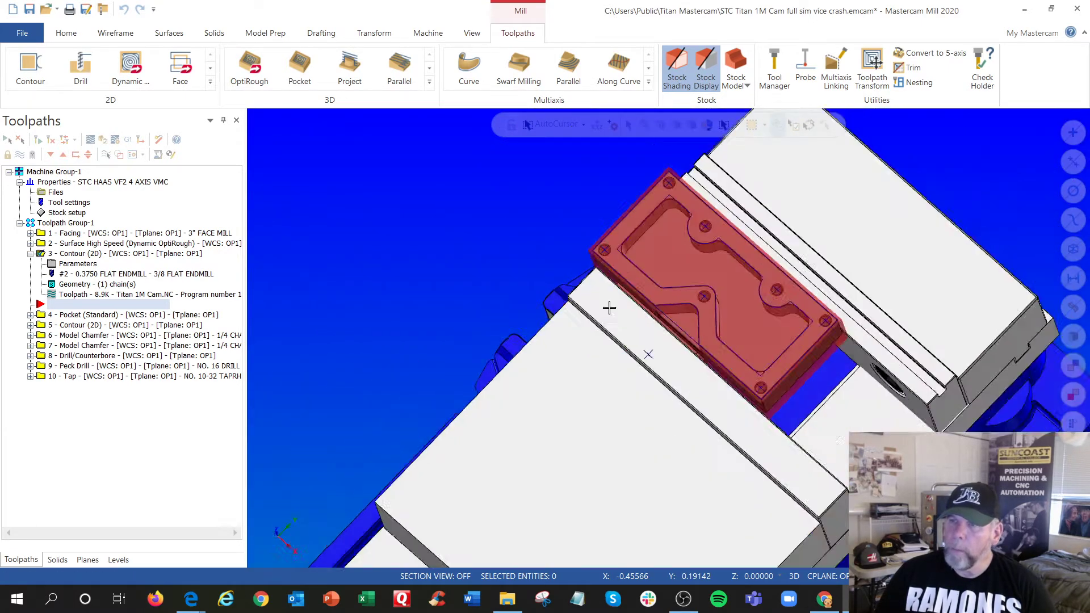
Step: Examine how the stock and part sit between the vise jaws
scroll(704, 228, up, 5)
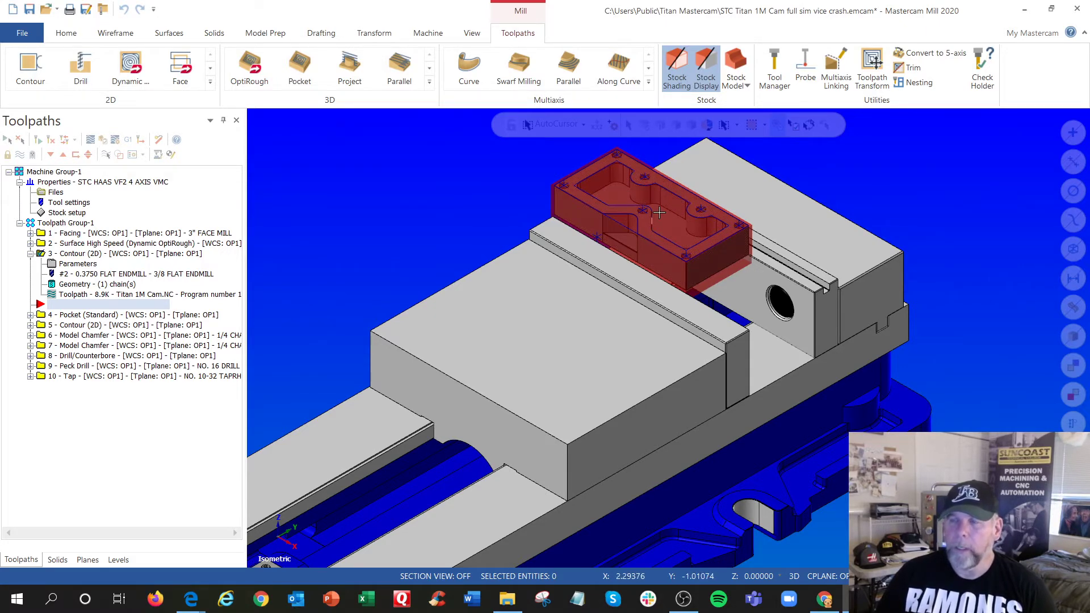
scroll(660, 212, up, 5)
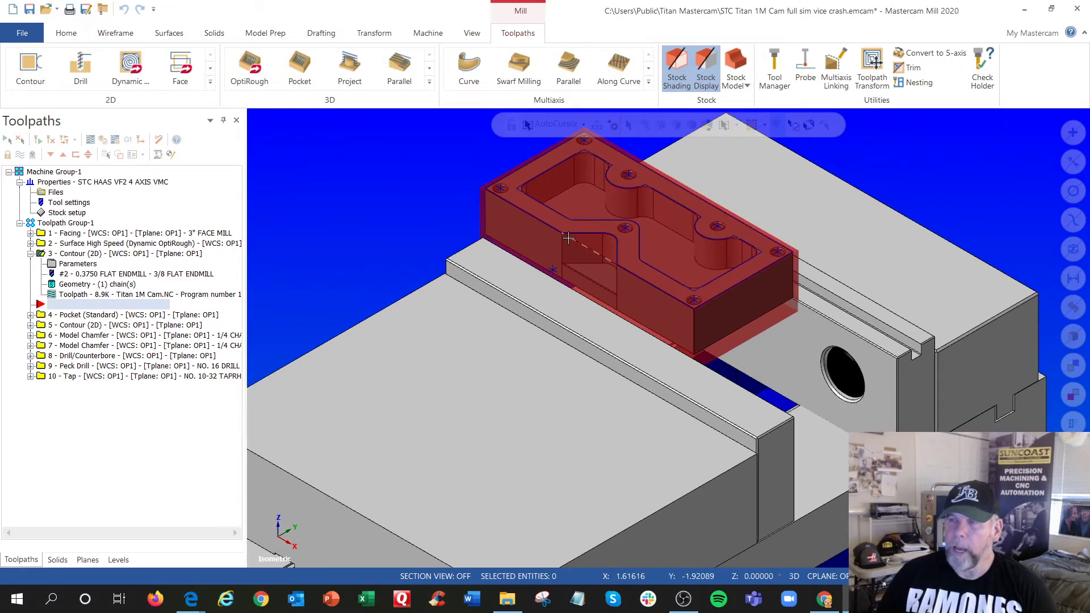
scroll(676, 173, down, 3)
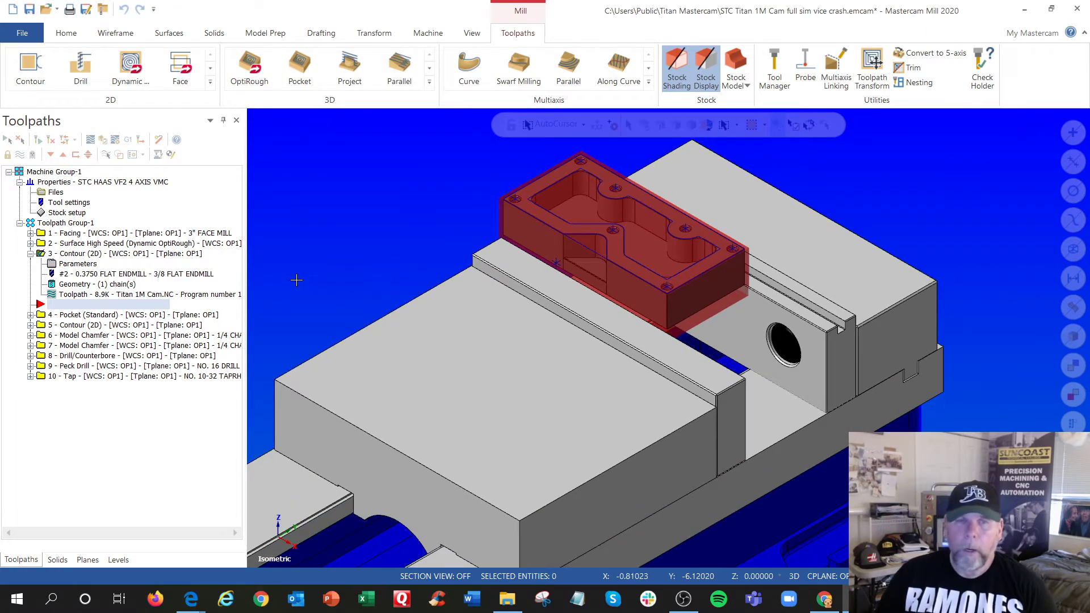
scroll(296, 280, down, 2)
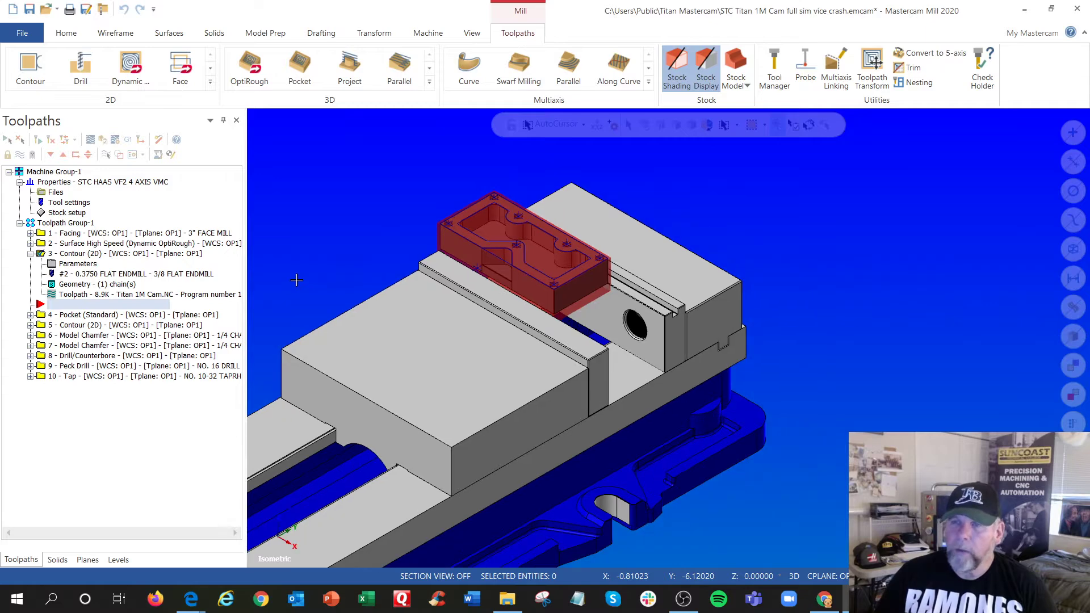
scroll(296, 280, up, 1)
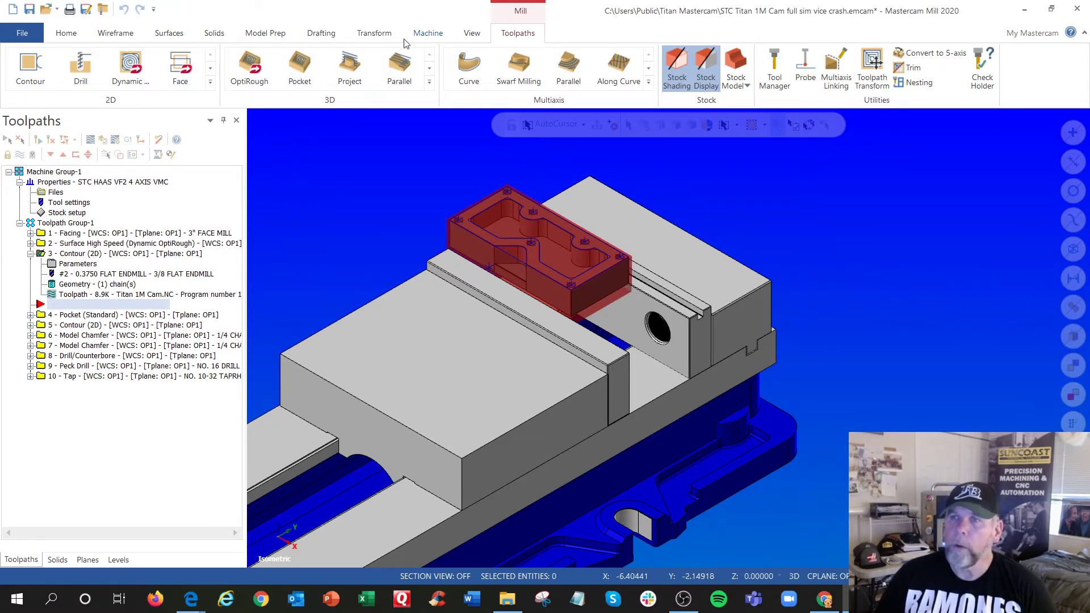
click(429, 34)
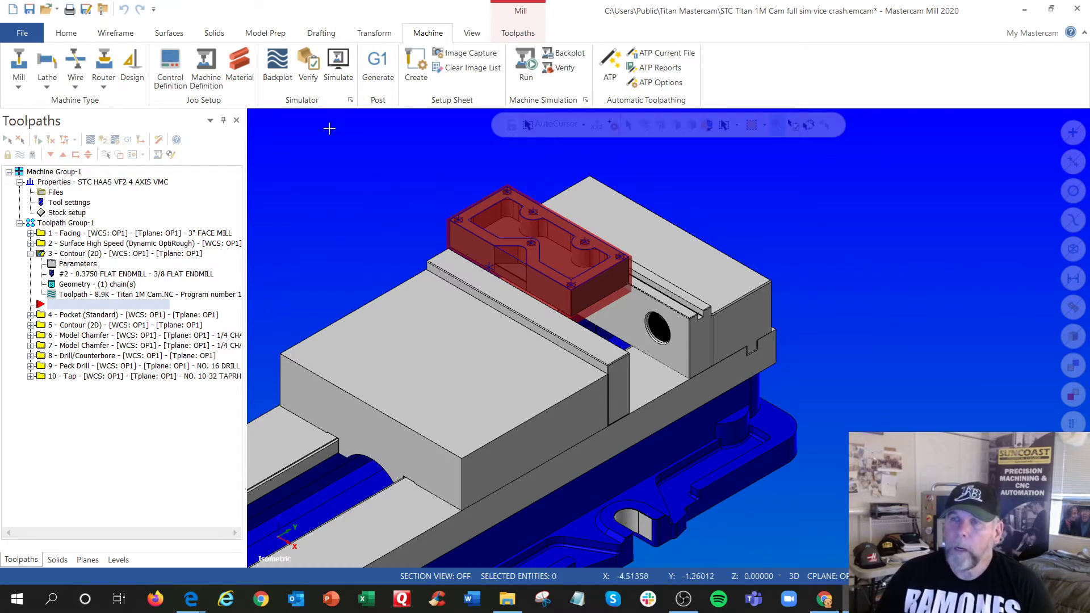
click(278, 77)
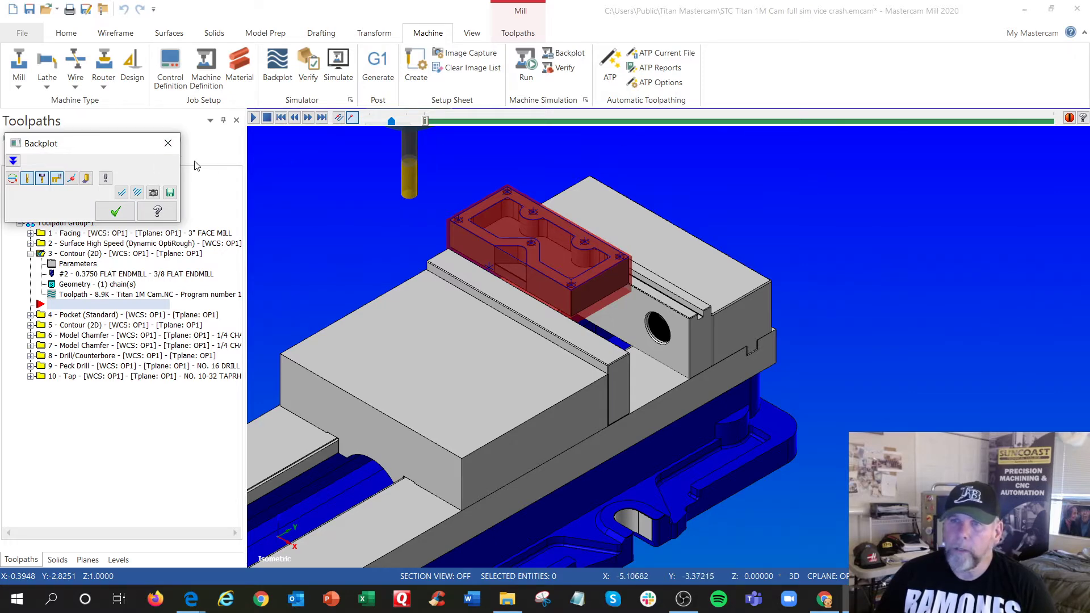
click(168, 143)
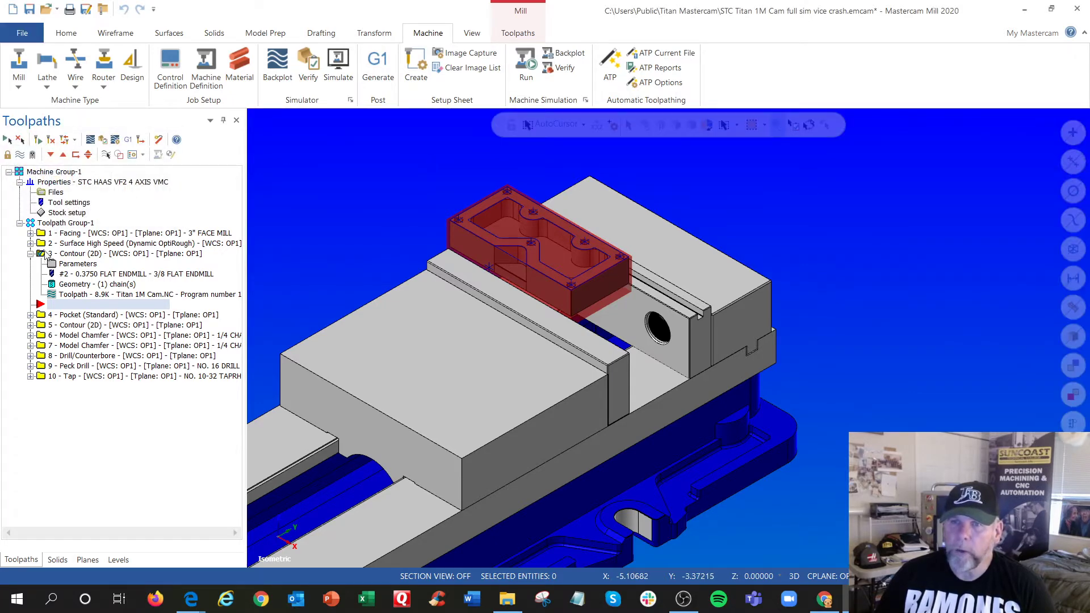
Step: Select all operations in Toolpath Group-1, collapse the 3 - Contour (2D) operation, and play the backplot of the whole group
click(57, 223)
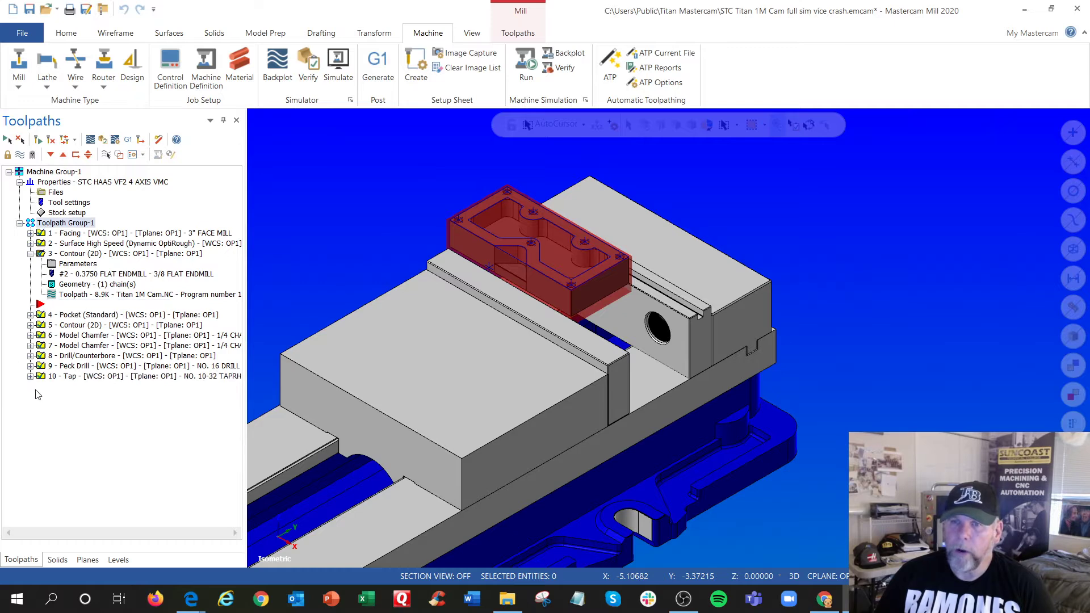
click(31, 255)
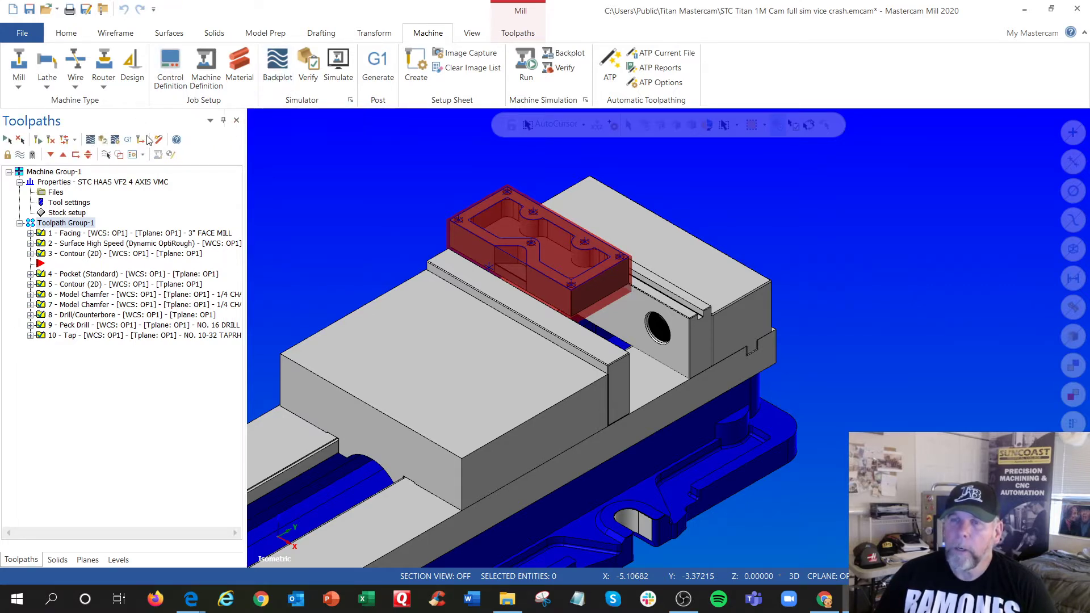
click(89, 140)
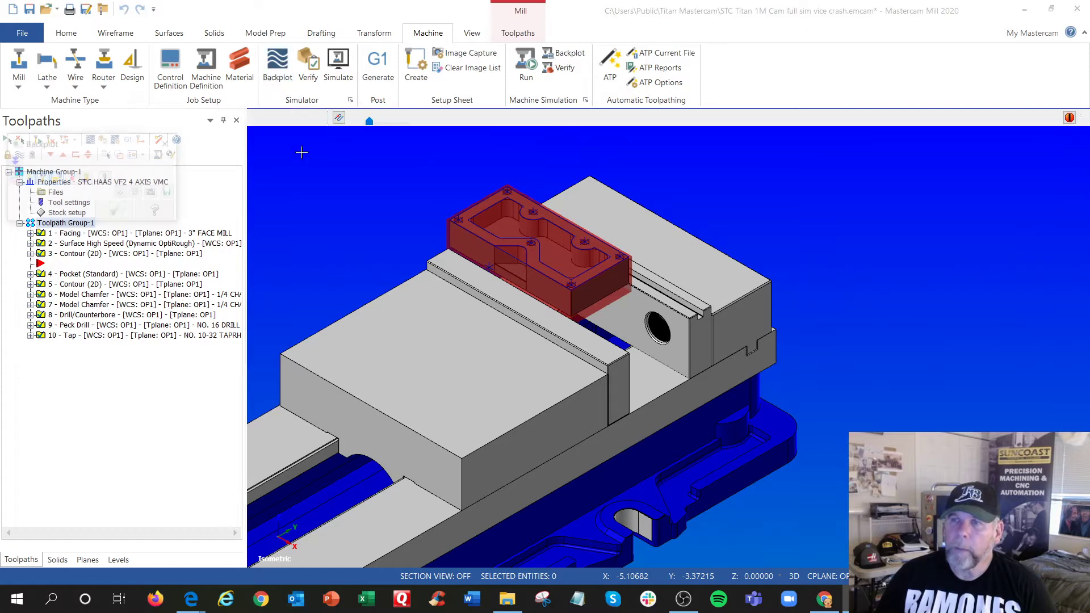
middle_drag(319, 189, 323, 149)
scroll(322, 150, down, 2)
scroll(322, 150, down, 3)
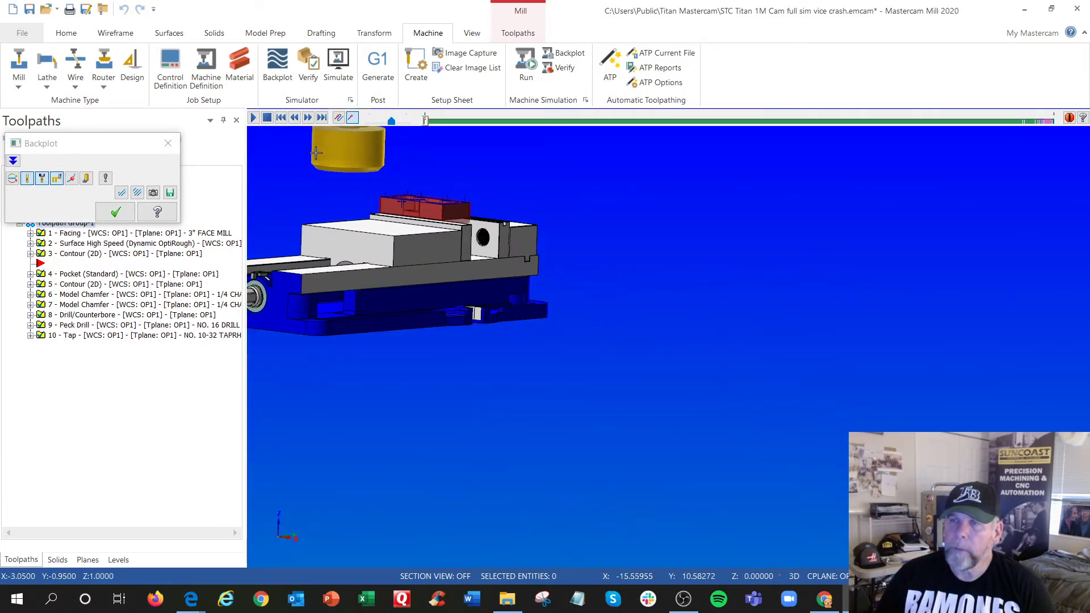
scroll(322, 145, up, 2)
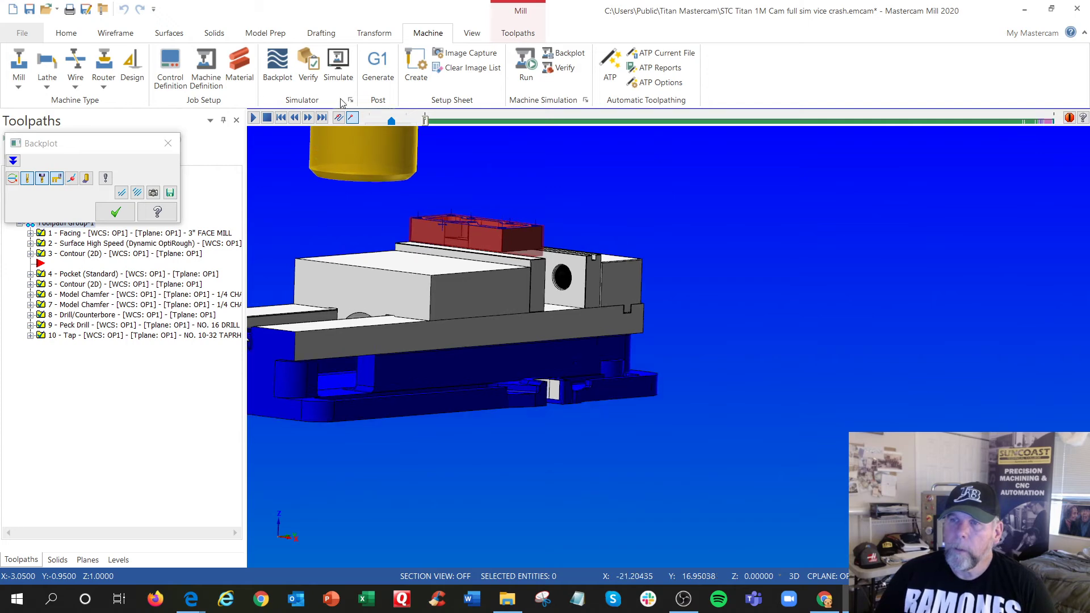
click(254, 118)
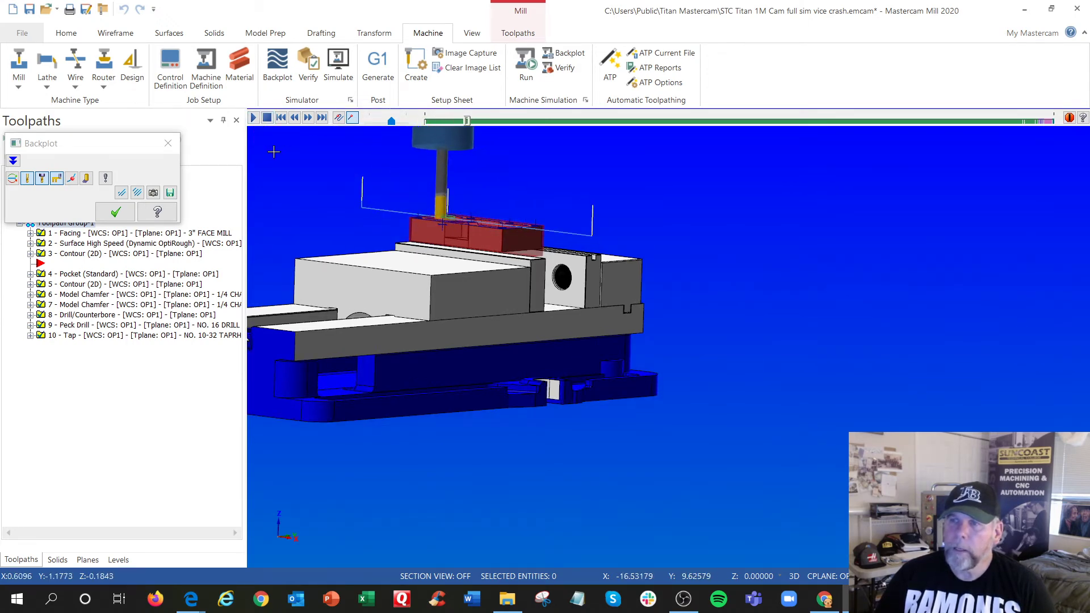
Step: Examine the backplotted tool motion around the part and vise from several angles, and close Backplot
middle_drag(275, 151, 265, 180)
scroll(455, 241, up, 1)
scroll(454, 240, up, 4)
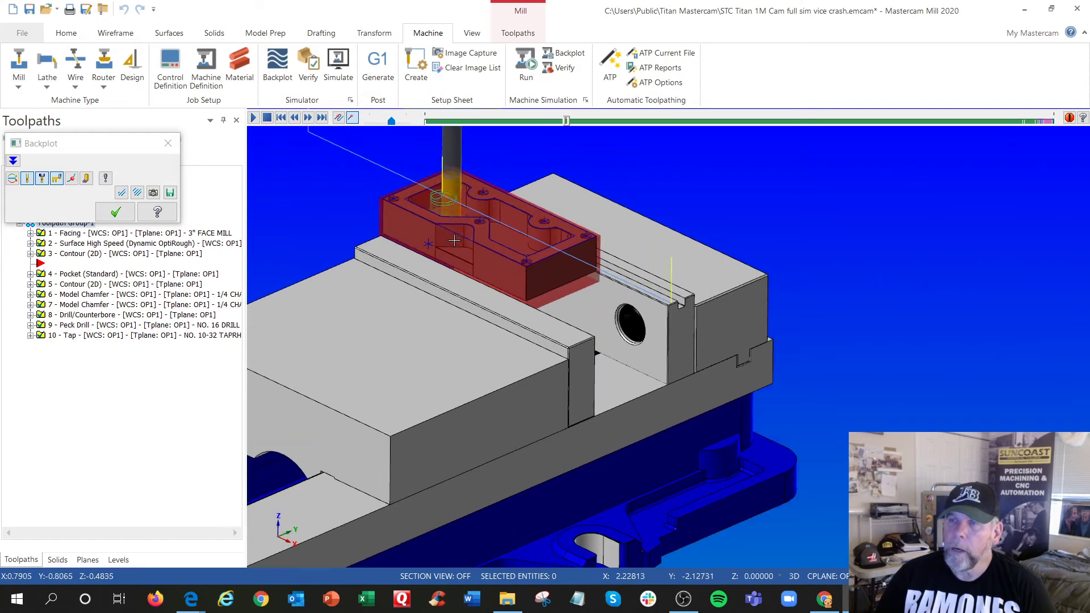
middle_drag(455, 243, 456, 256)
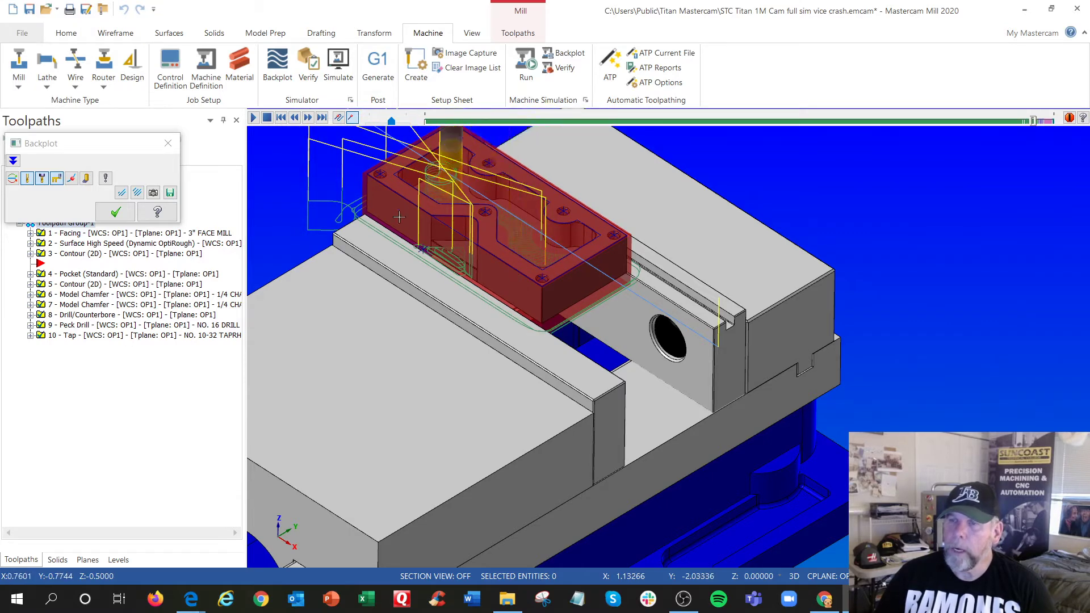
scroll(404, 215, down, 3)
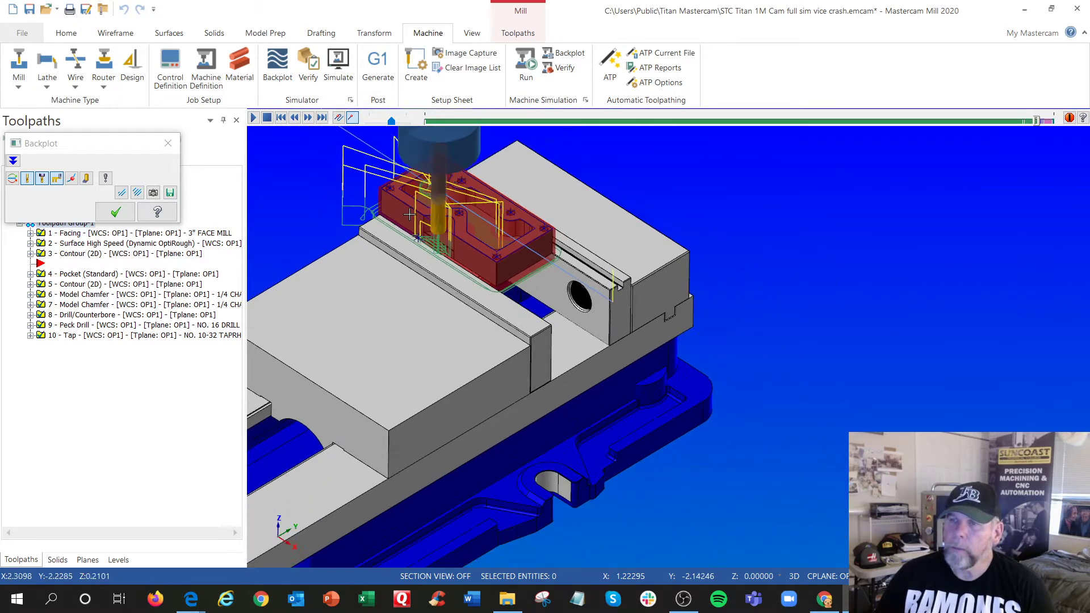
scroll(410, 215, up, 5)
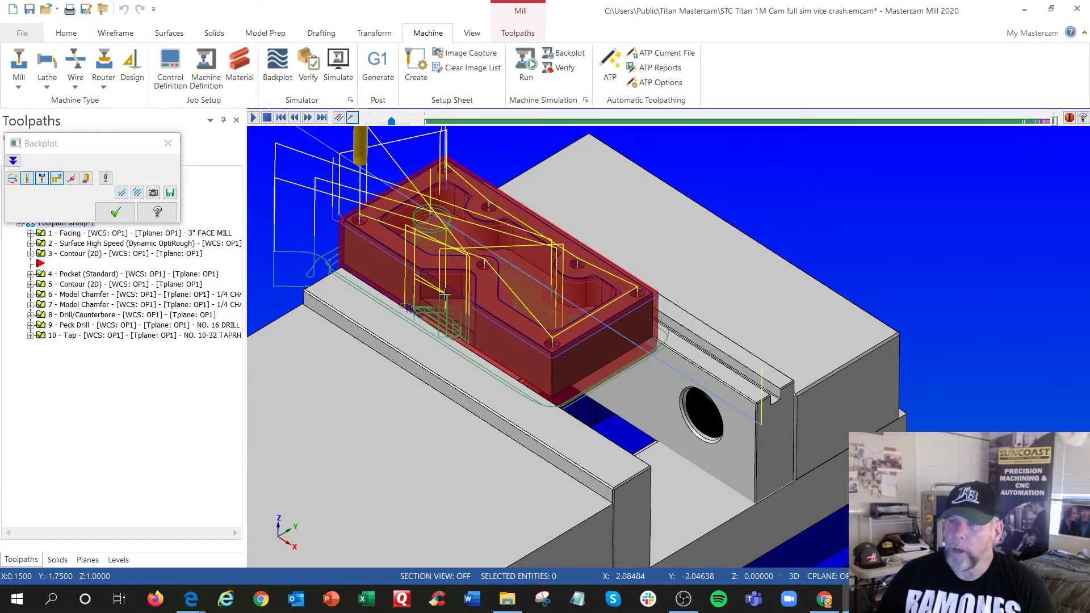
mouse_move(429, 268)
middle_down()
mouse_move(430, 221)
mouse_move(433, 258)
mouse_move(435, 242)
mouse_move(444, 256)
middle_up()
click(168, 143)
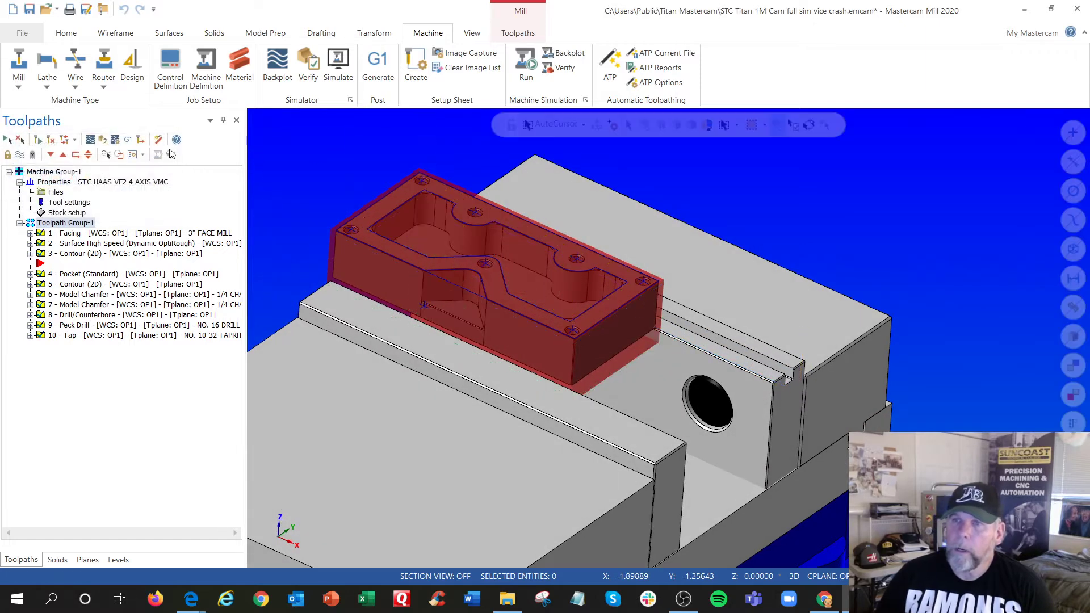
Step: Open the operations in Verify in a maximized Mastercam Simulator window and inspect which stock and fixture geometry is displayed
click(312, 76)
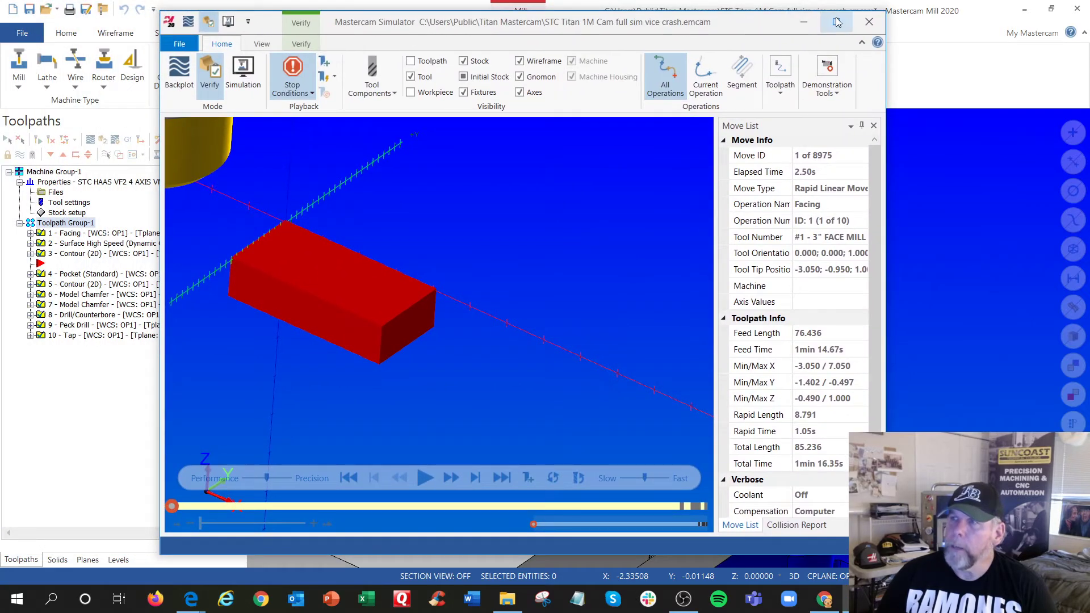
click(837, 21)
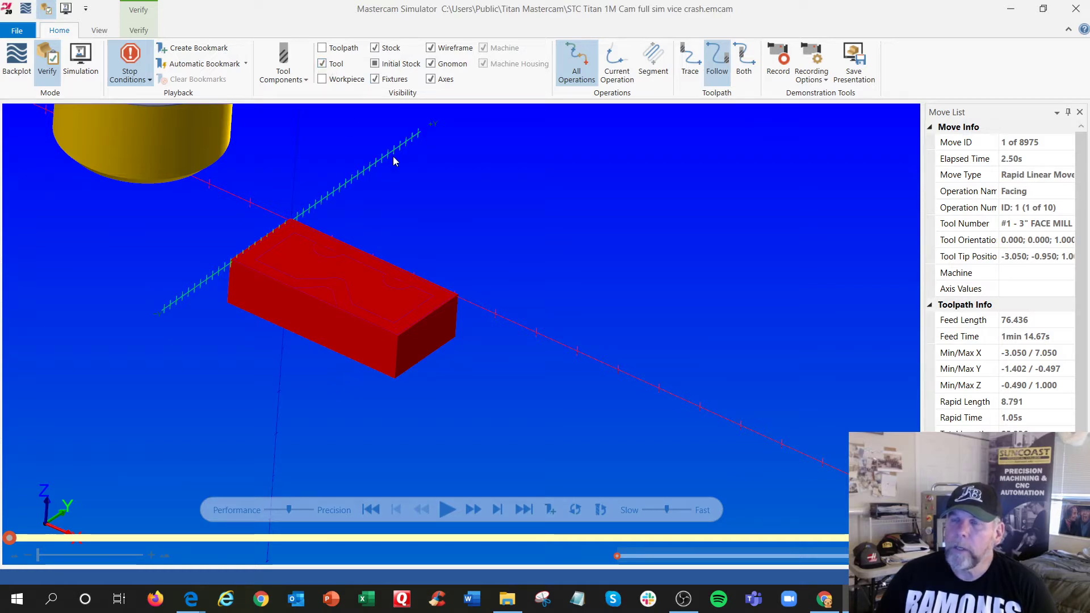
scroll(394, 233, down, 3)
scroll(369, 239, up, 6)
scroll(364, 248, down, 3)
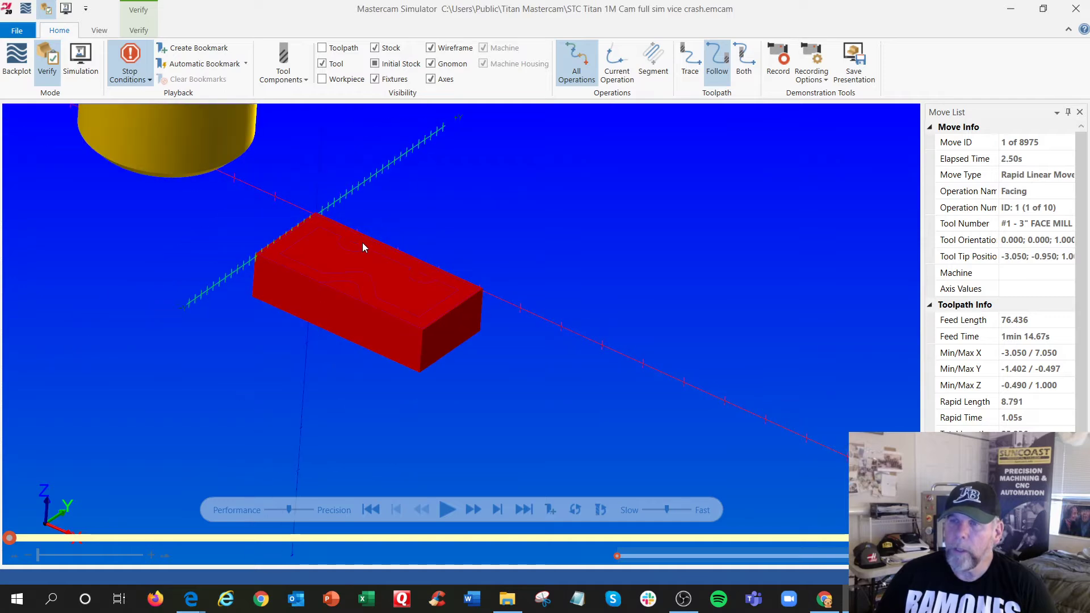
middle_drag(461, 293, 461, 286)
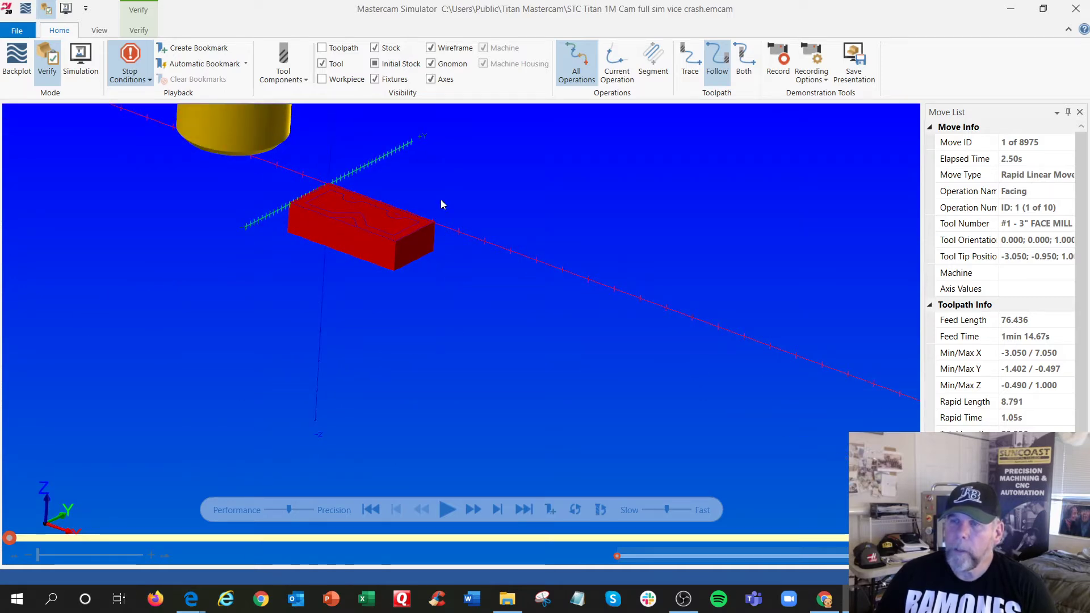
scroll(440, 201, down, 2)
scroll(411, 204, up, 6)
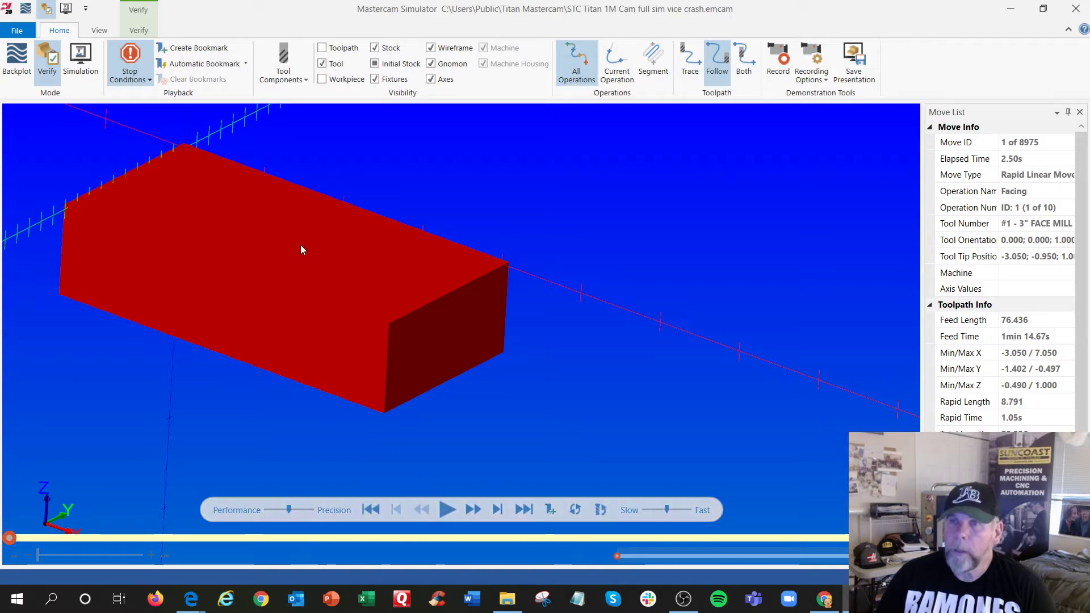
Step: Turn on Color Loop for the verification and play the simulation through the facing operation
click(139, 31)
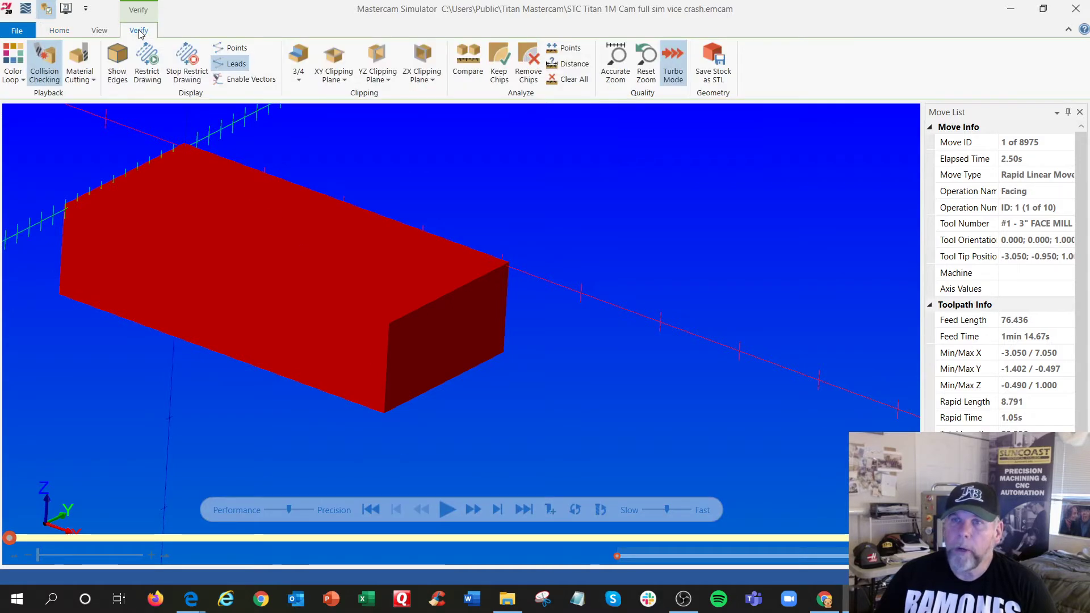
click(16, 57)
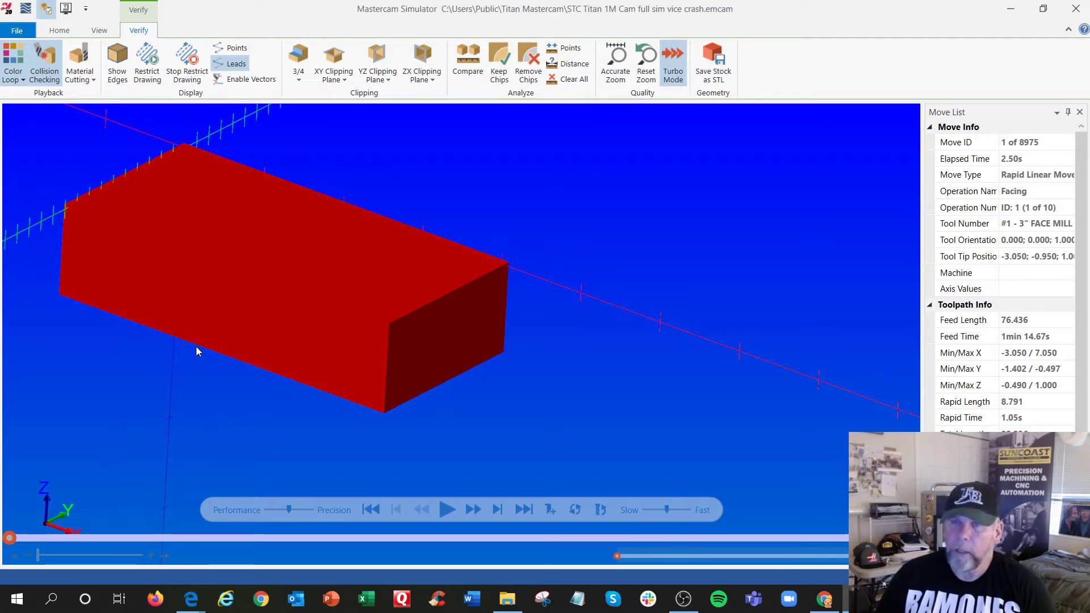
click(446, 509)
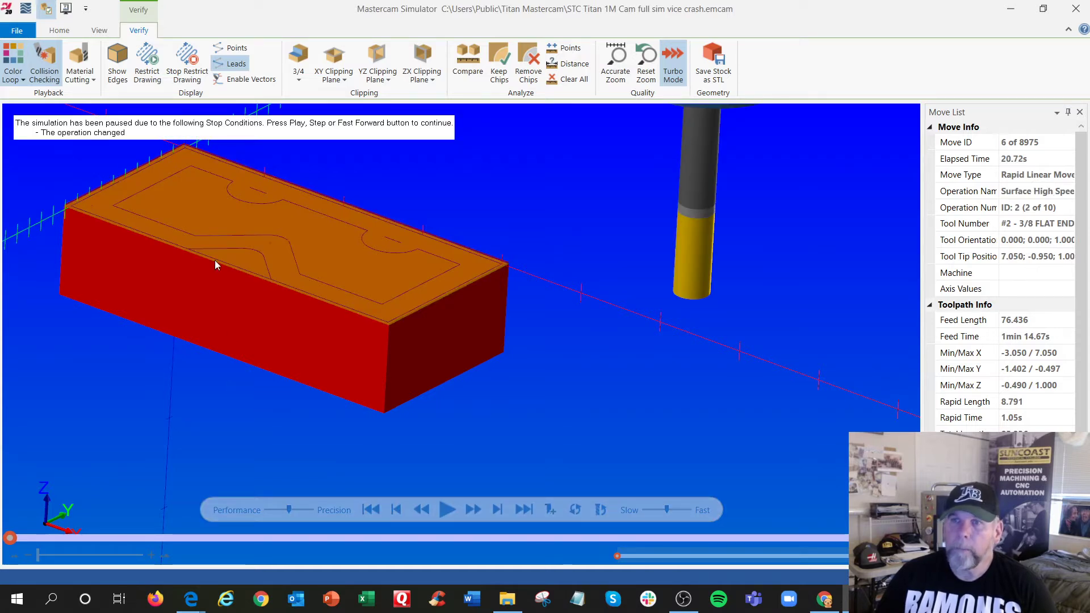
Step: Turn off the Operation Change and Collision stop conditions for the simulation
click(58, 31)
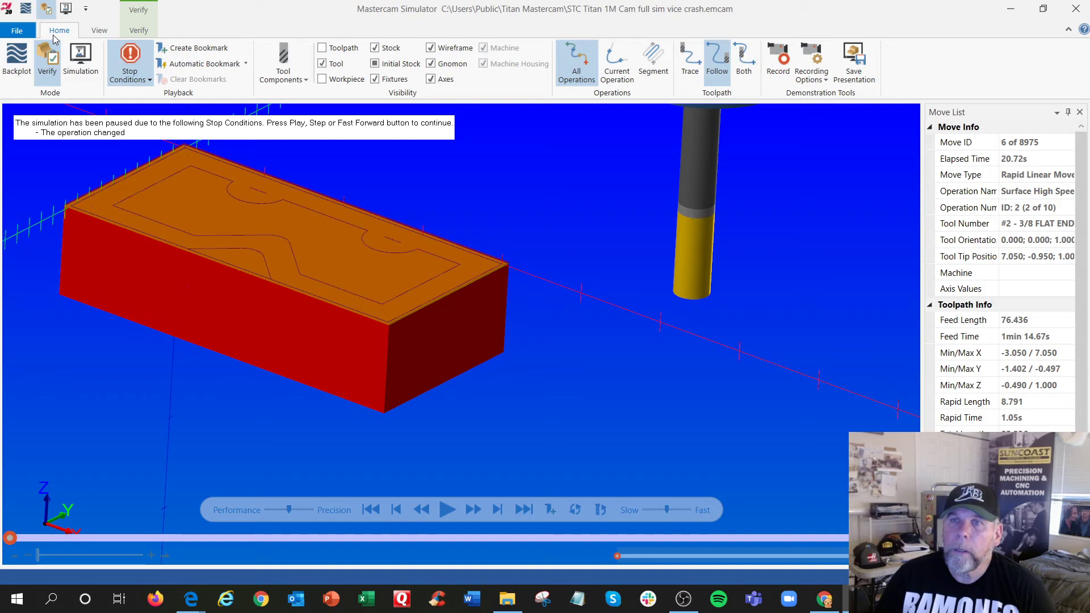
click(148, 81)
click(154, 96)
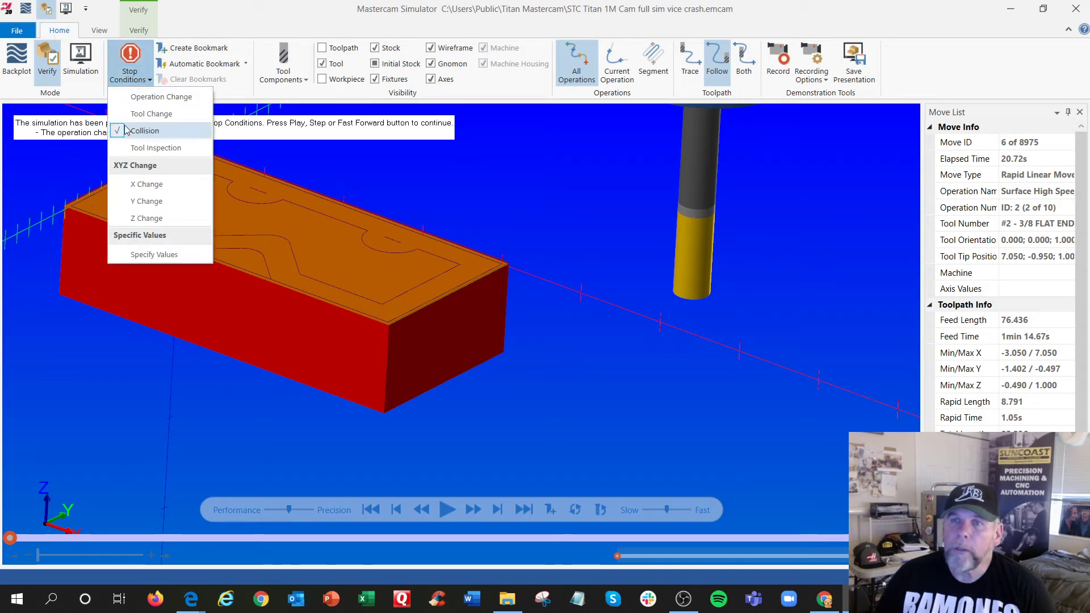
click(145, 131)
click(476, 199)
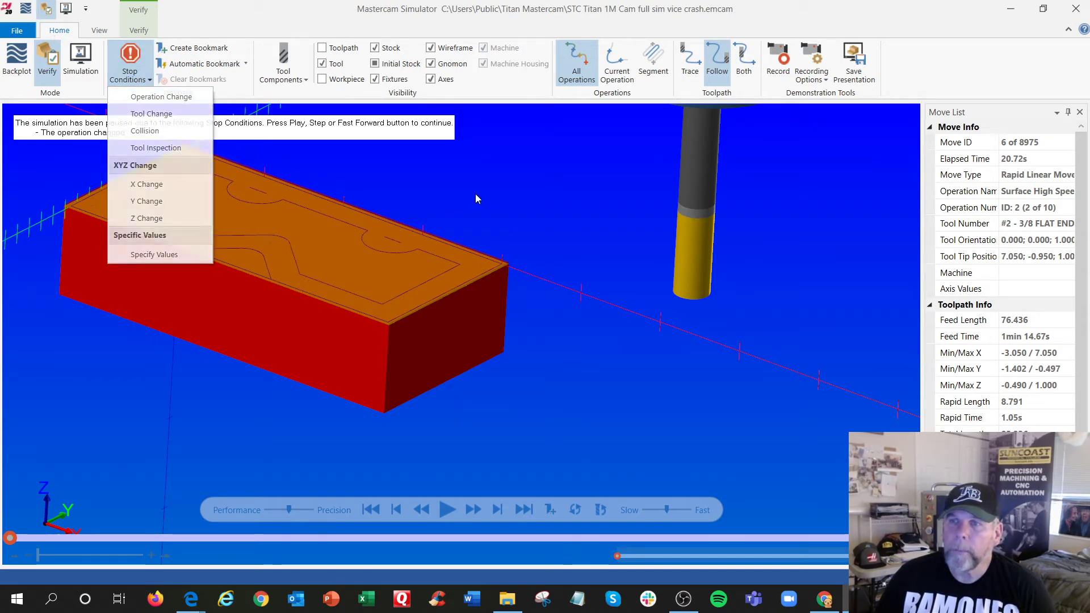
Step: Restart the verification, play all ten operations through to the end, and inspect the machined part from above
click(372, 510)
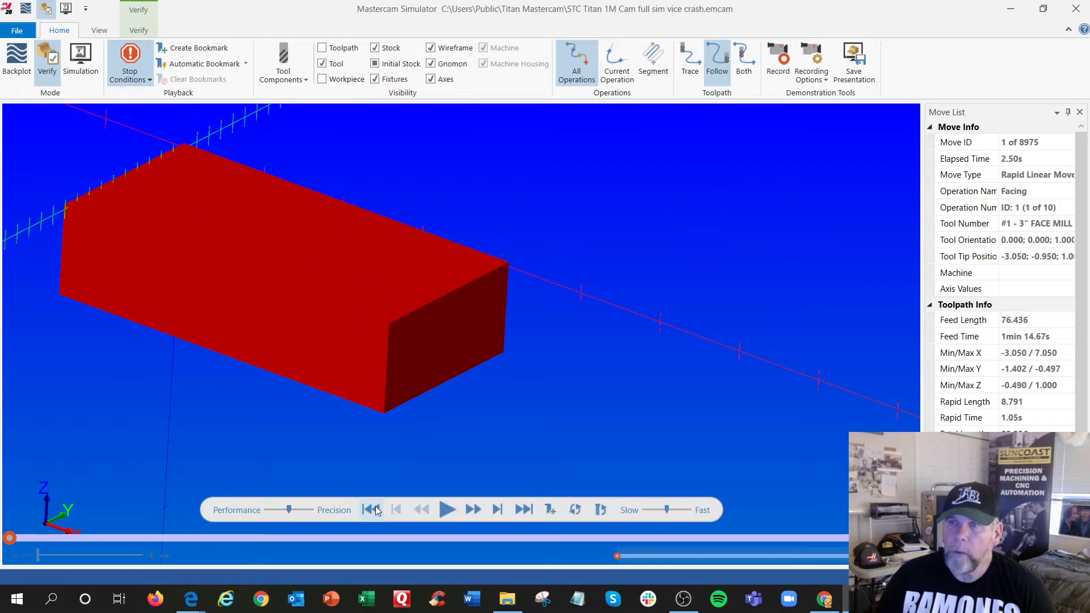
click(452, 510)
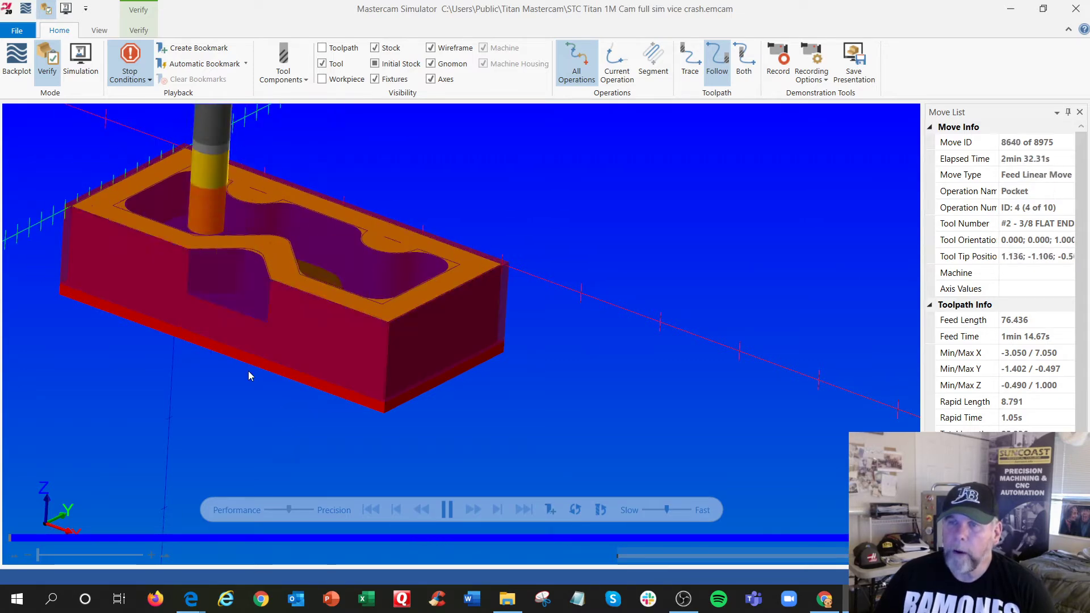
middle_drag(230, 358, 219, 373)
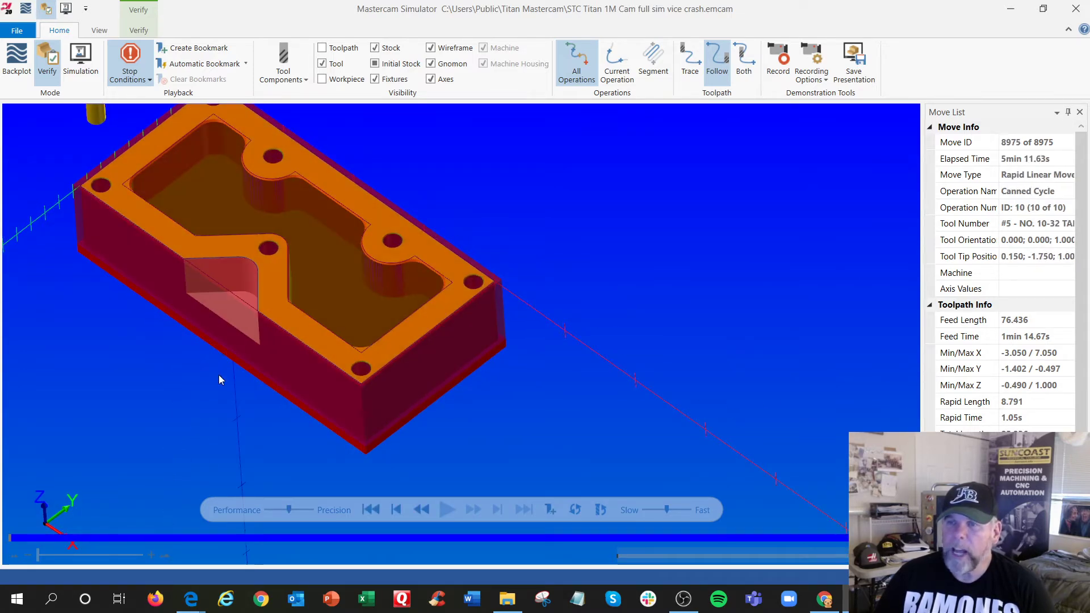
Step: Restart the verification, slow the playback speed slightly, and play all ten operations through to the final tapping
click(371, 510)
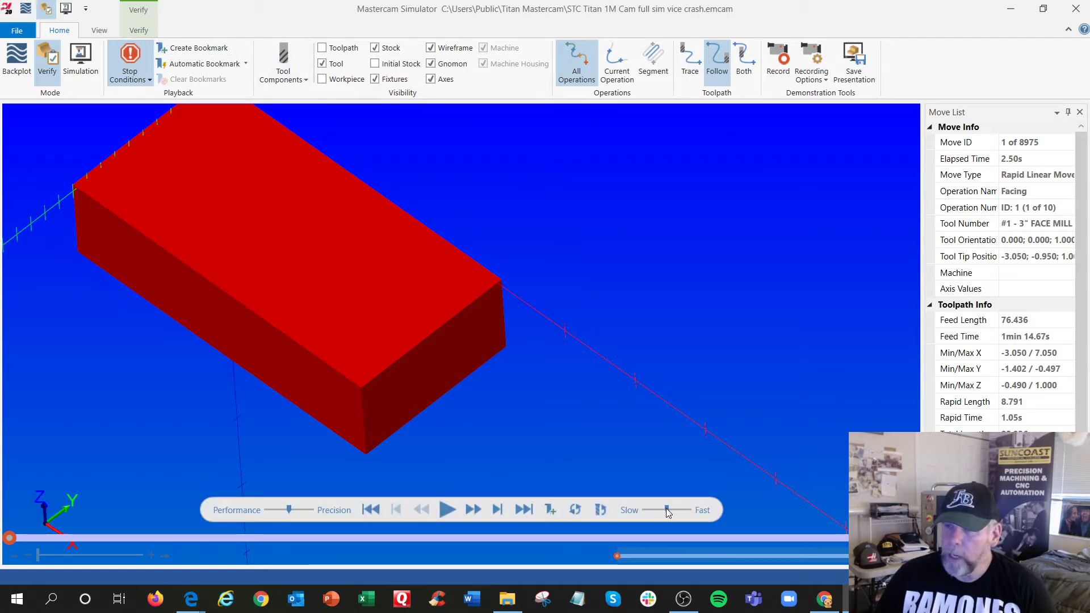
drag(667, 508, 660, 510)
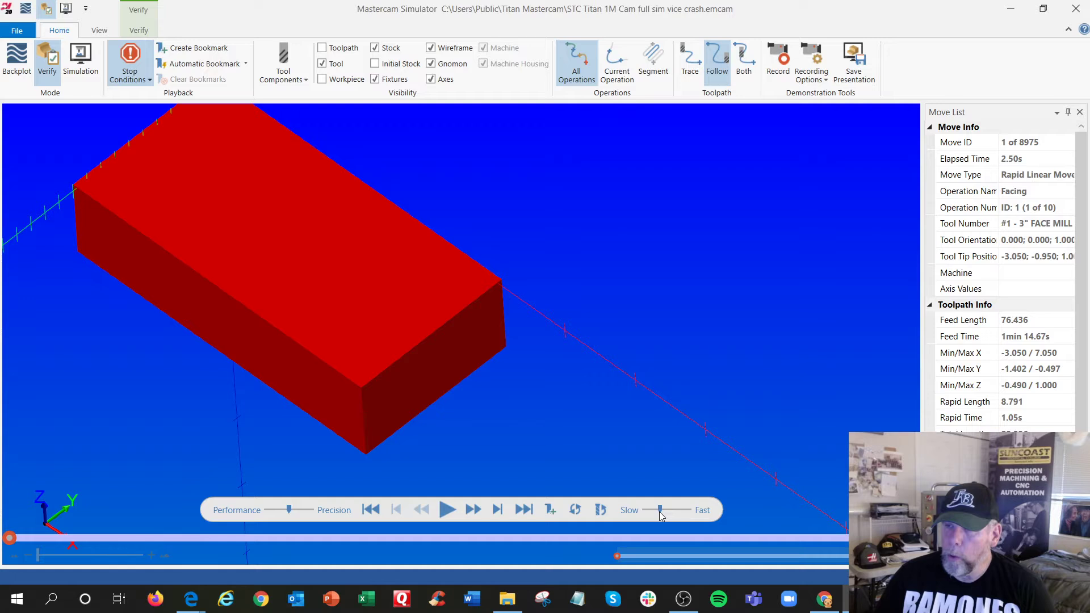
click(443, 508)
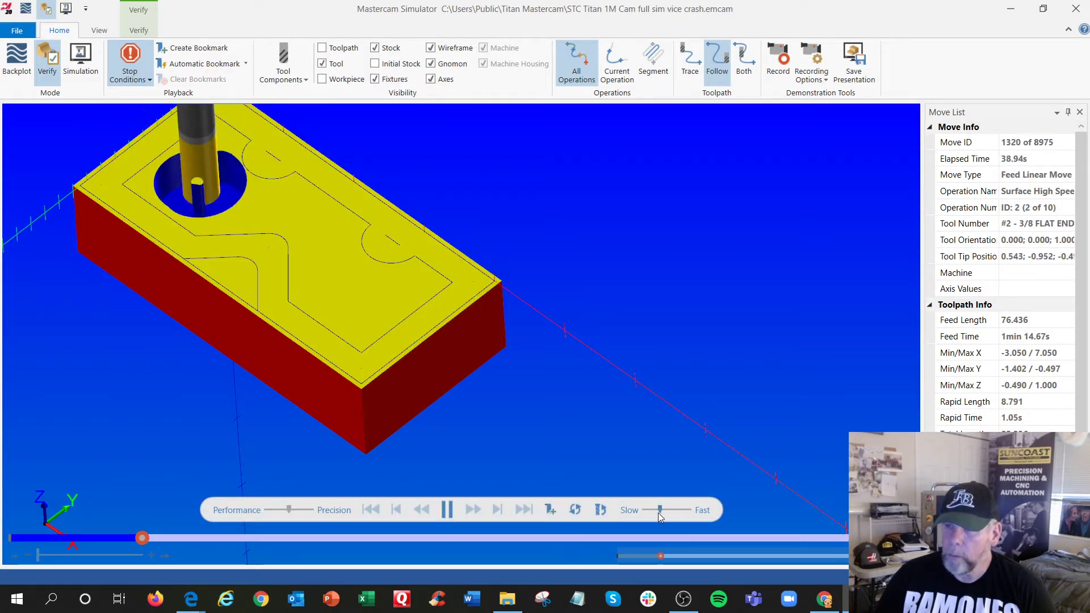
drag(659, 511, 657, 511)
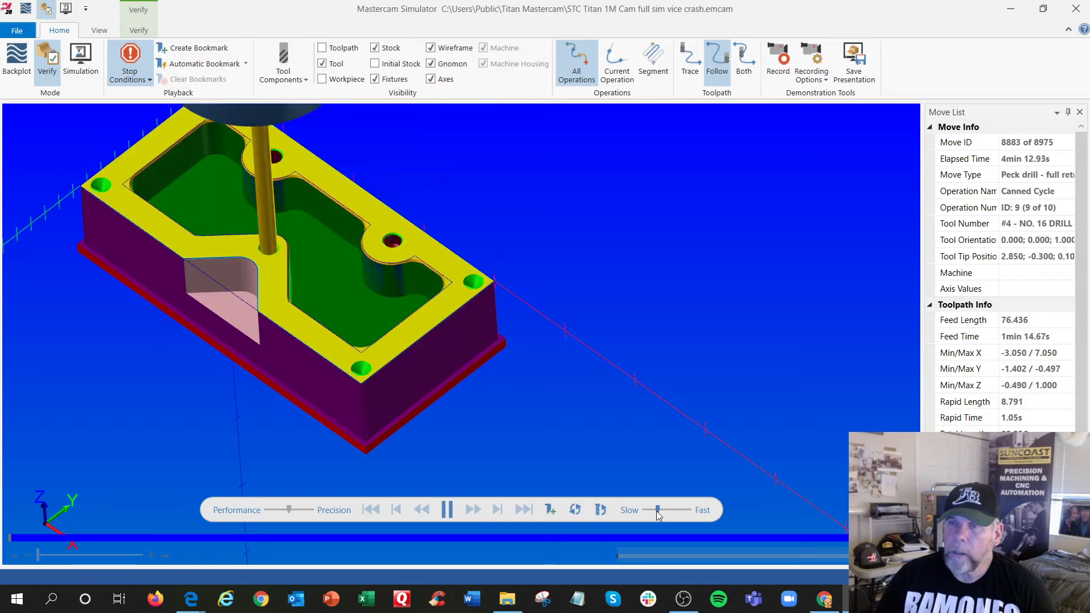
Step: Examine the finished part's pocket walls, holes, side notch and remaining stock at its base from several angles
middle_drag(343, 401, 328, 382)
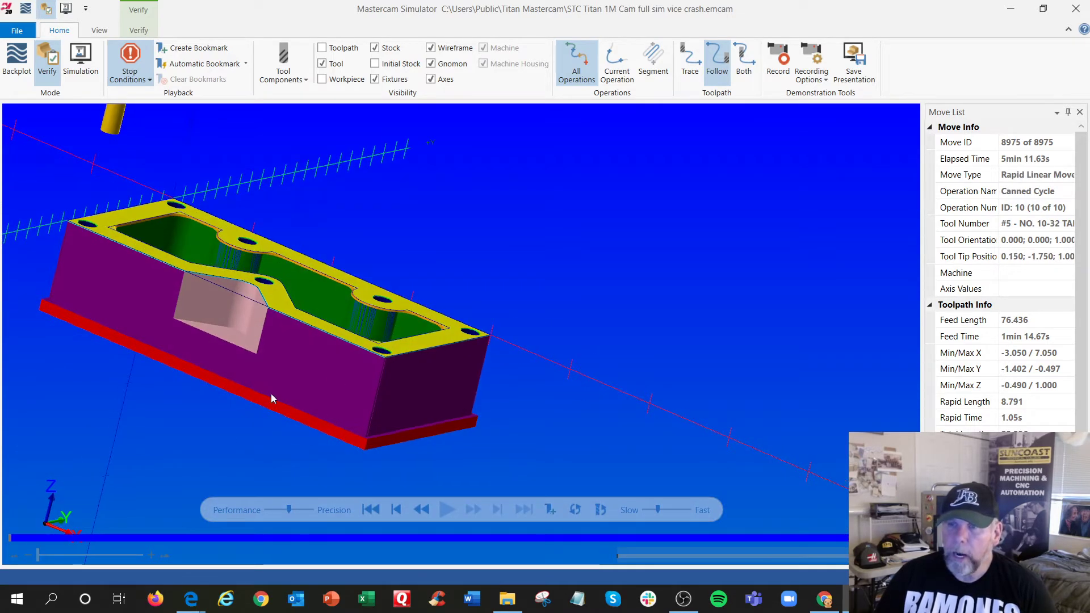
middle_drag(273, 408, 309, 417)
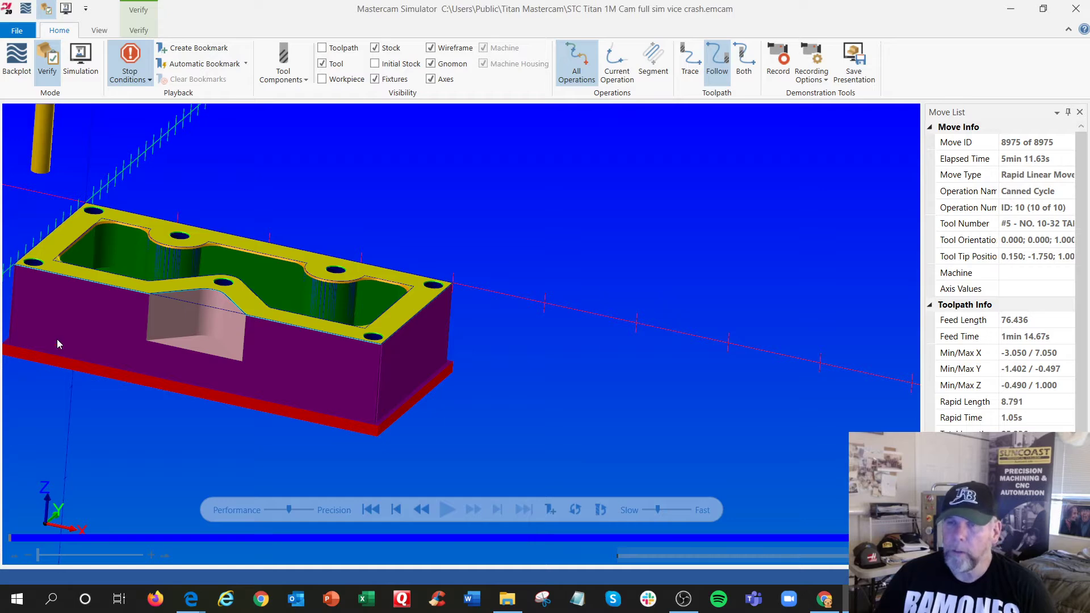
scroll(152, 389, down, 3)
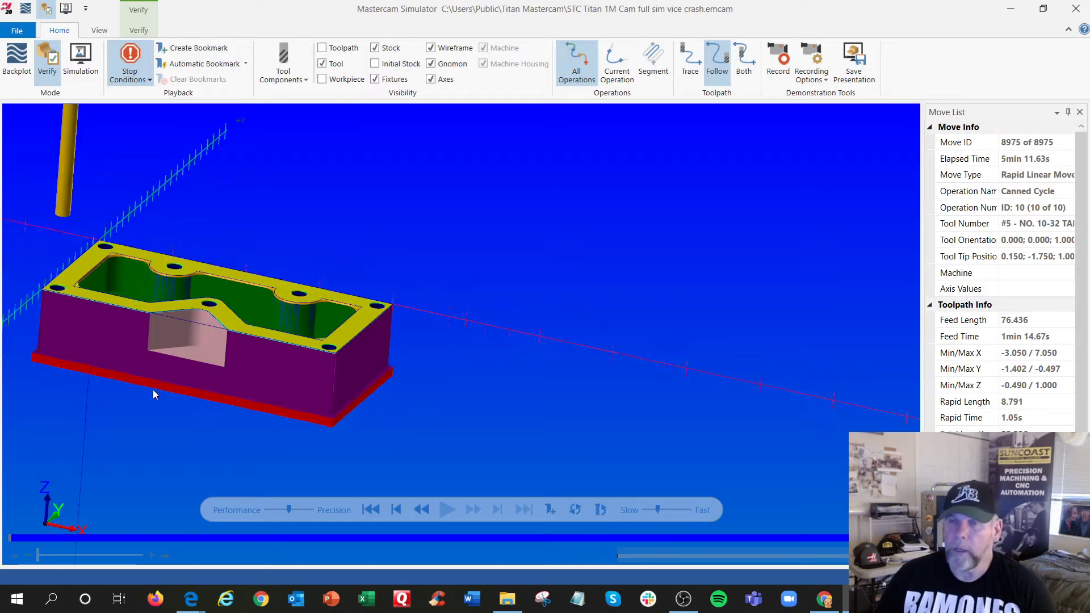
scroll(55, 311, up, 5)
scroll(55, 311, up, 3)
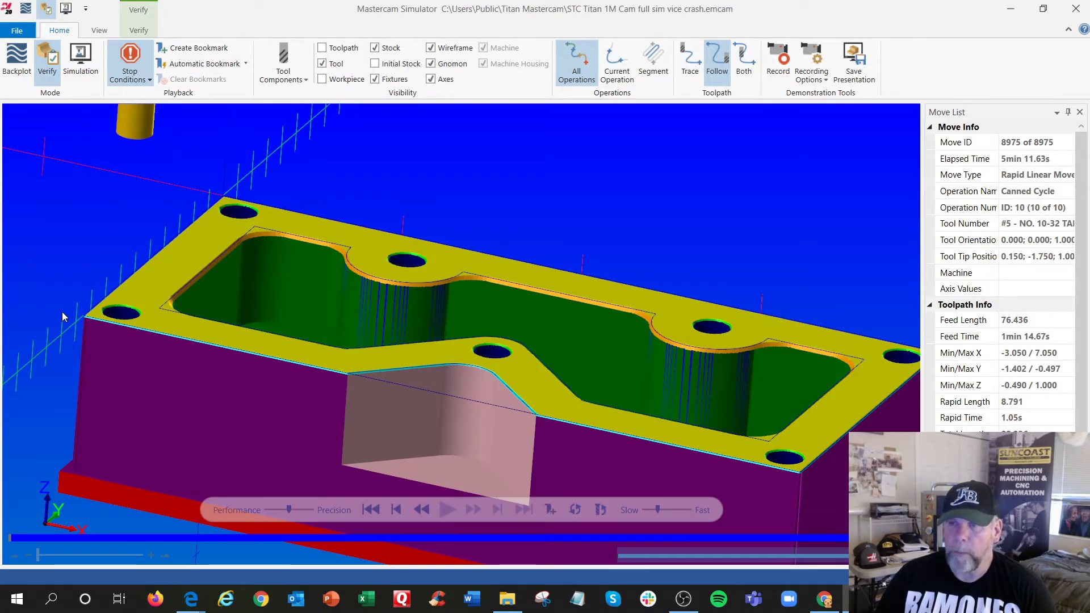
scroll(113, 346, down, 3)
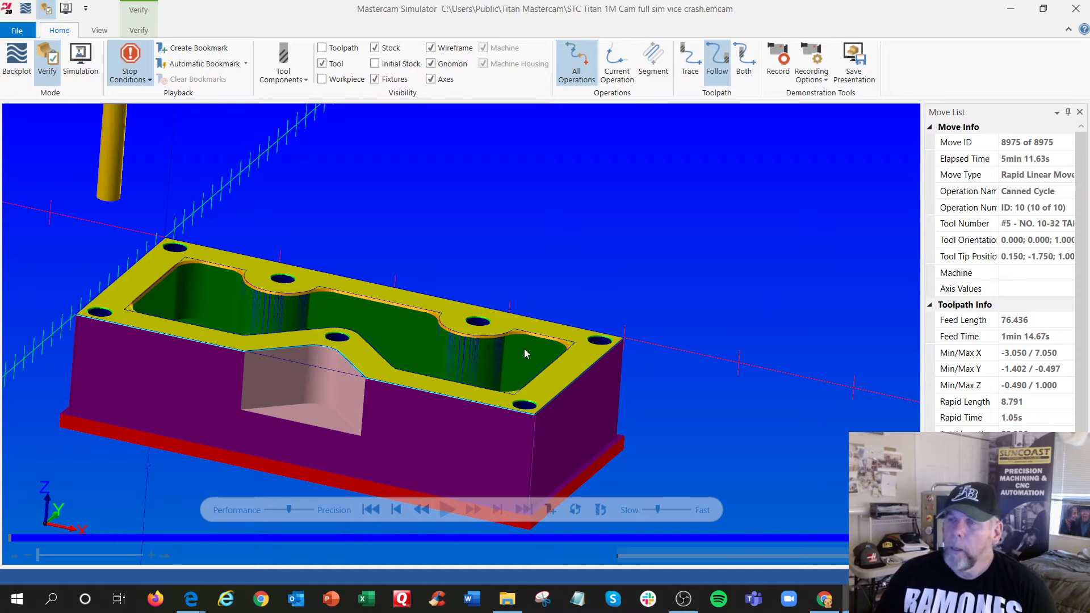
middle_drag(524, 349, 524, 355)
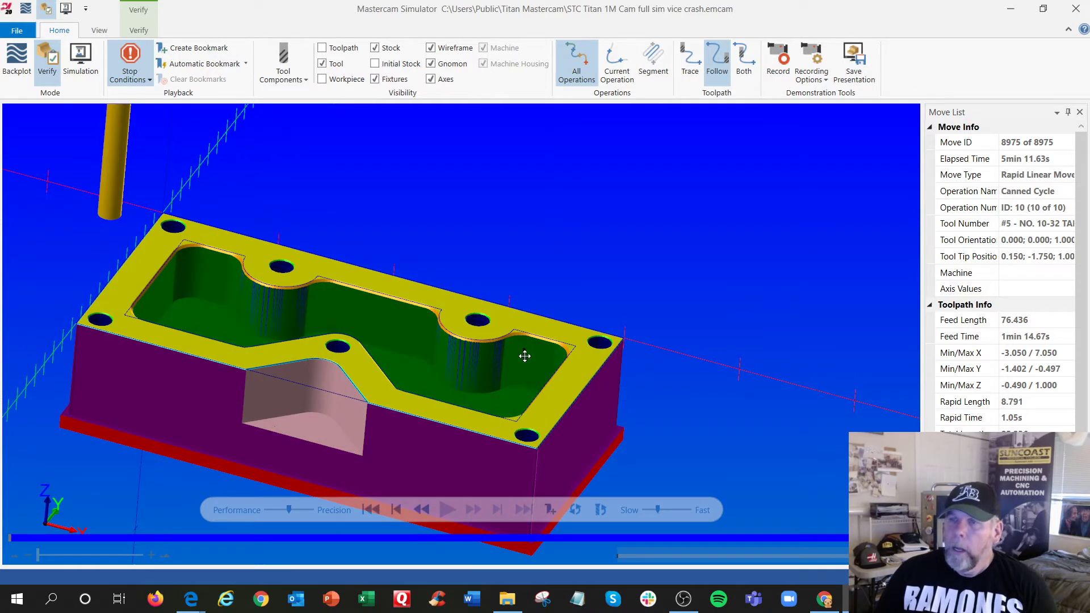
Step: Close the simulator, select the 1_3AXGEN_VMC machine in the simulator options, and review the data tolerances and stock components
click(1085, 6)
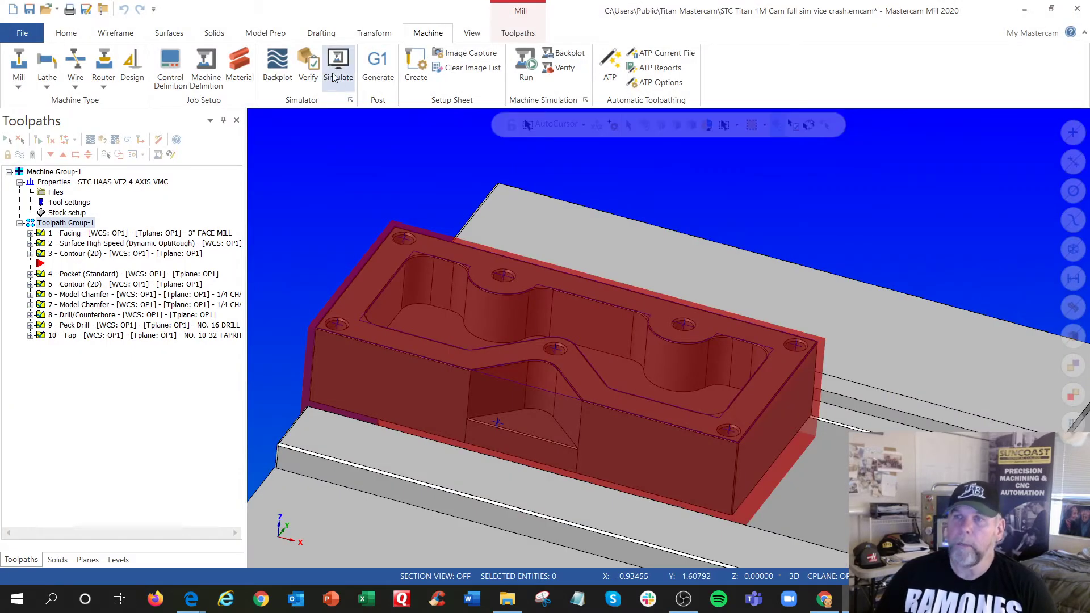
click(351, 99)
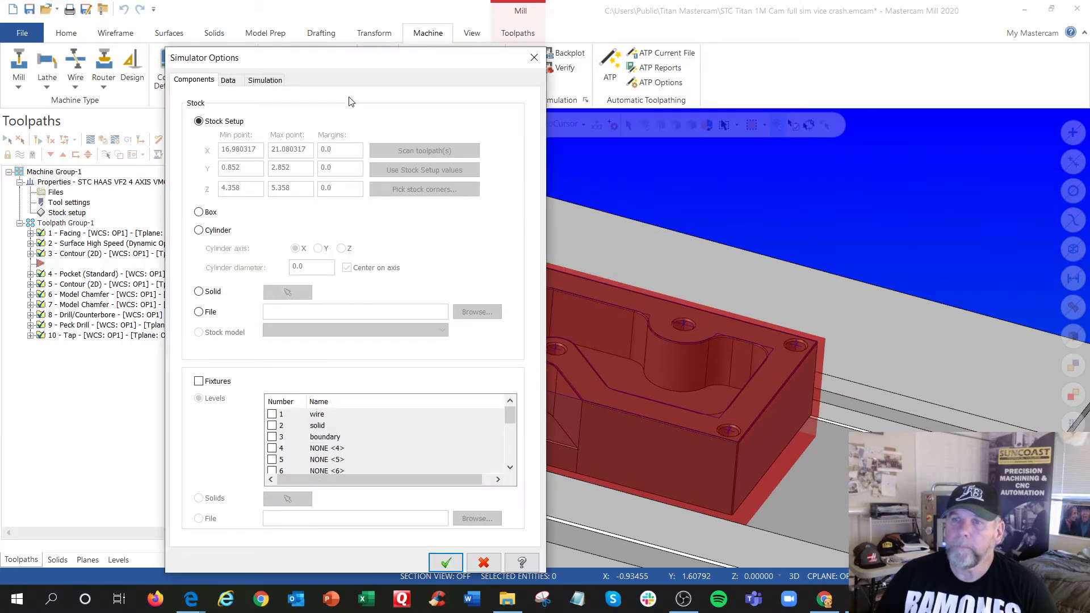
click(272, 82)
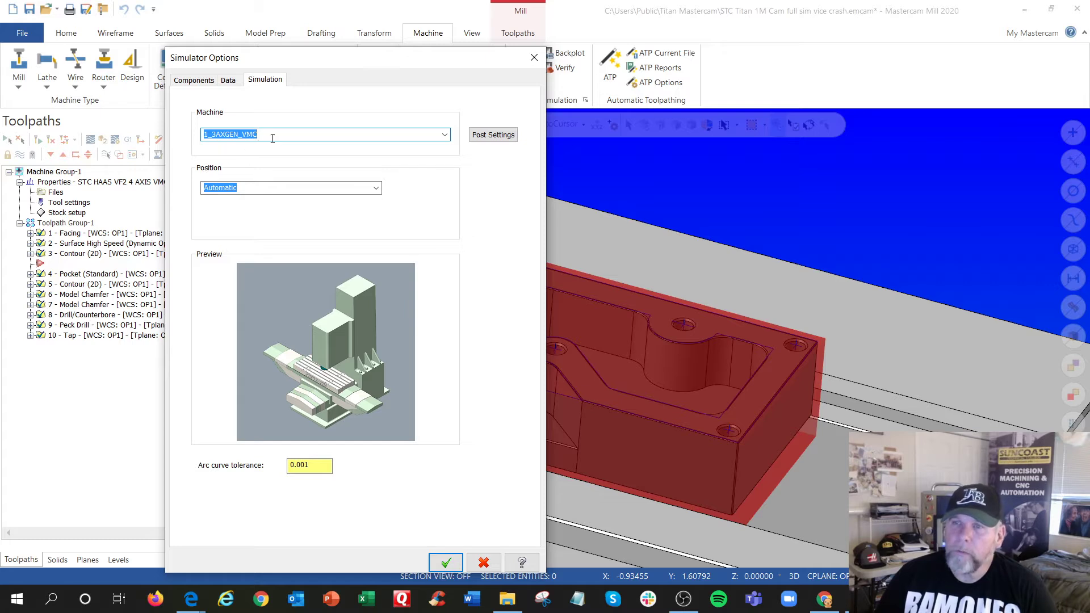
click(445, 137)
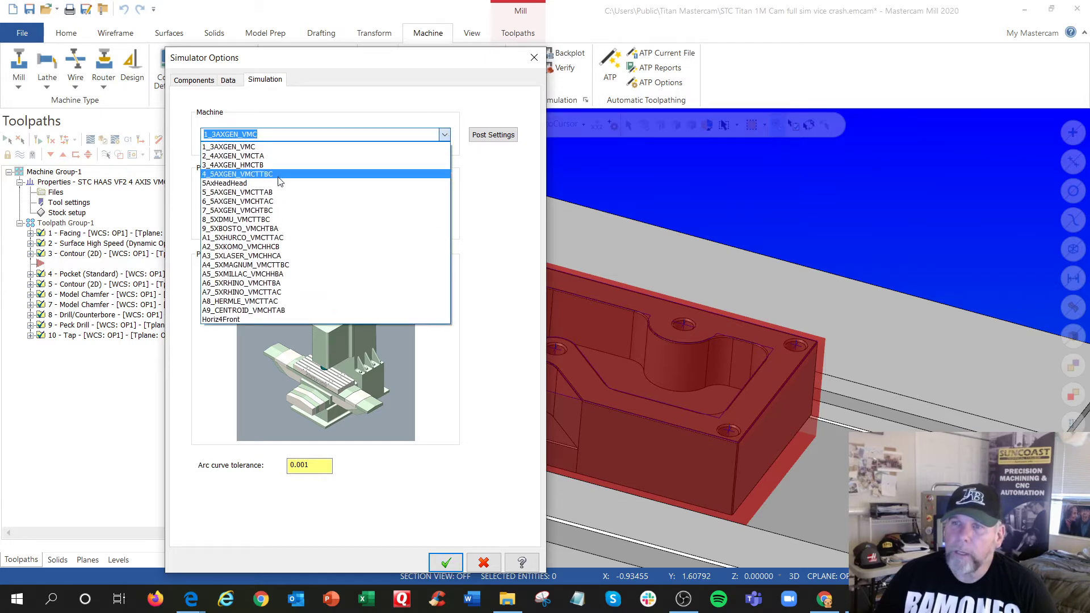
click(274, 146)
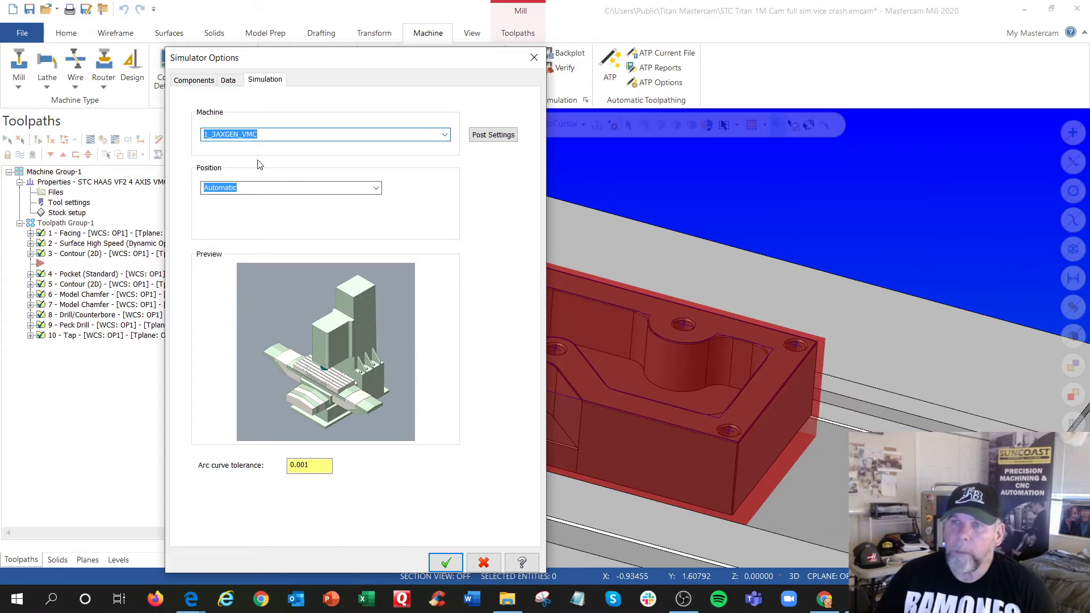
click(229, 81)
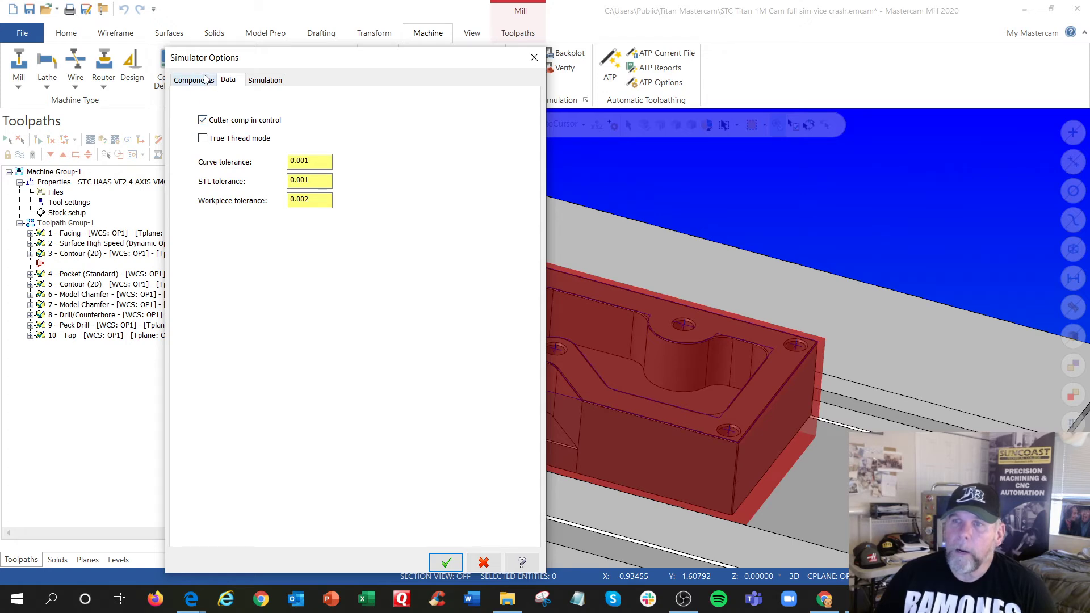
click(205, 79)
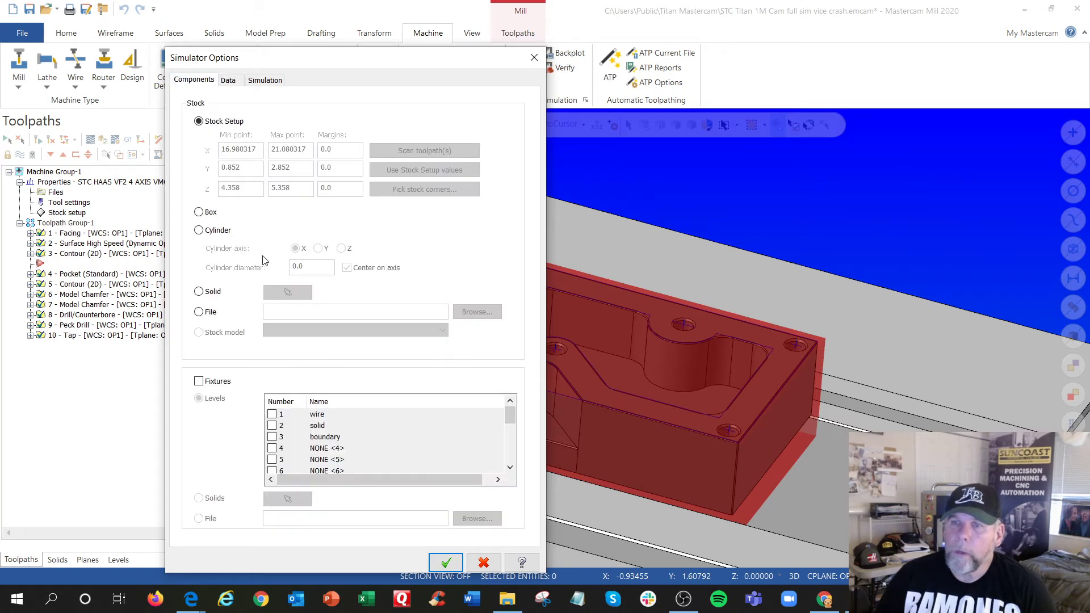
Step: Enable fixtures by level in the simulator options, include every listed level from 4 through 19, and accept the settings
click(199, 382)
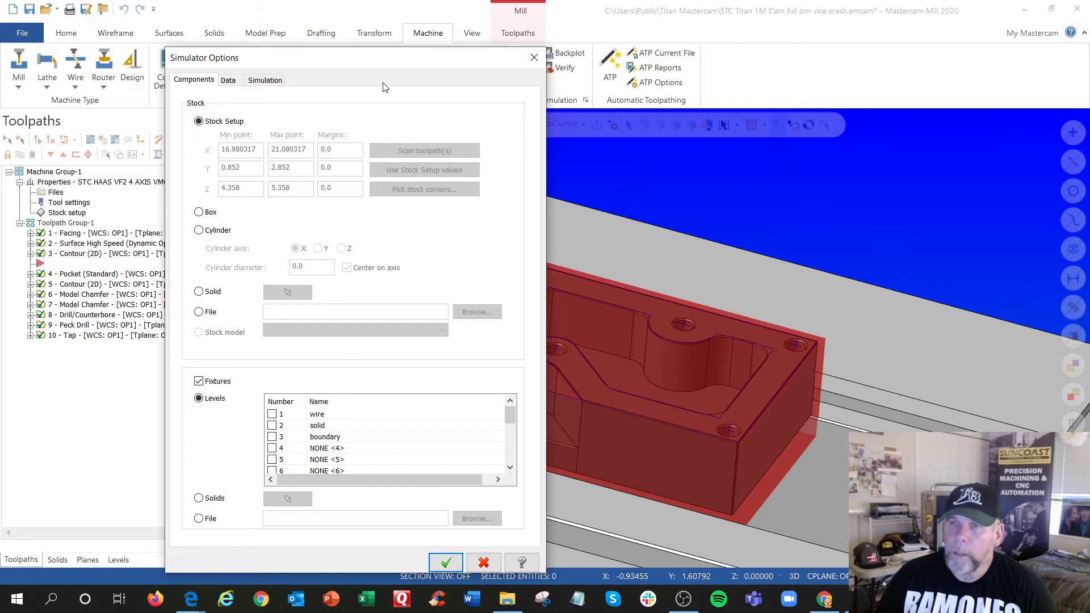
drag(383, 57, 393, 11)
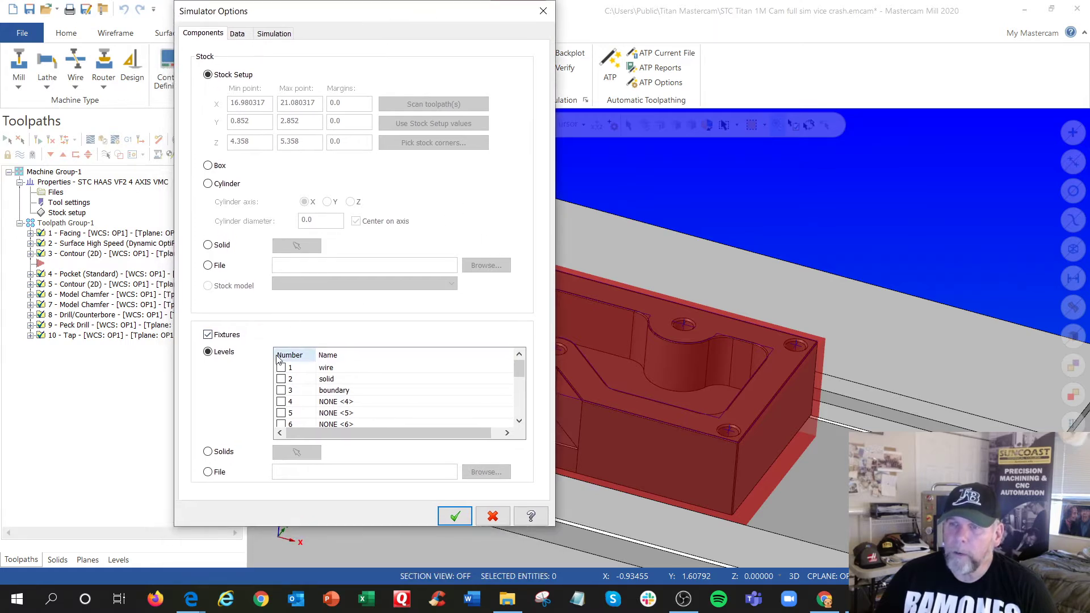
click(287, 404)
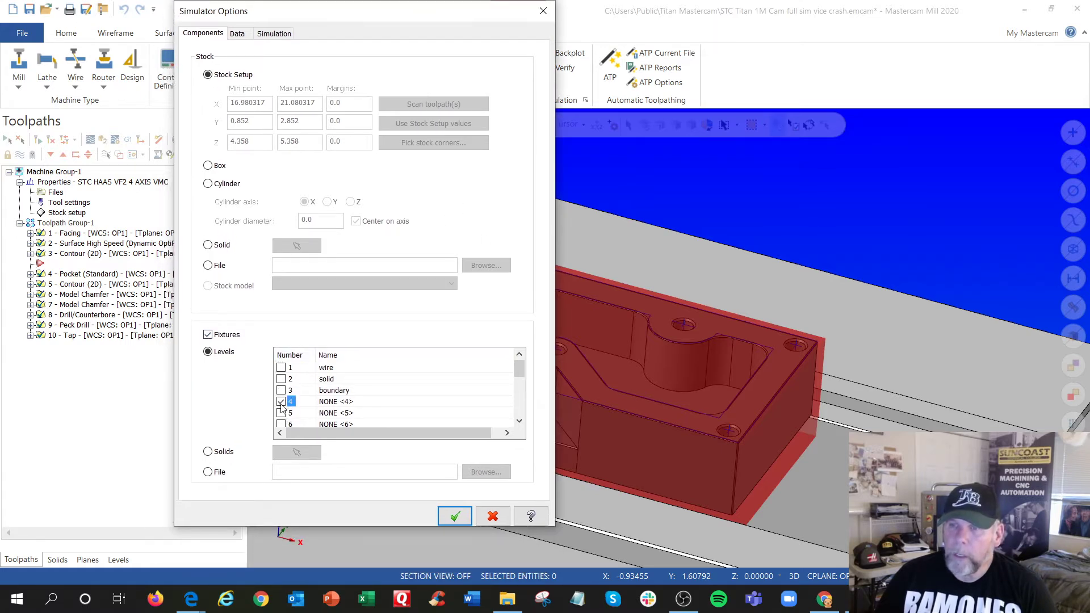
drag(522, 376, 523, 384)
click(281, 402)
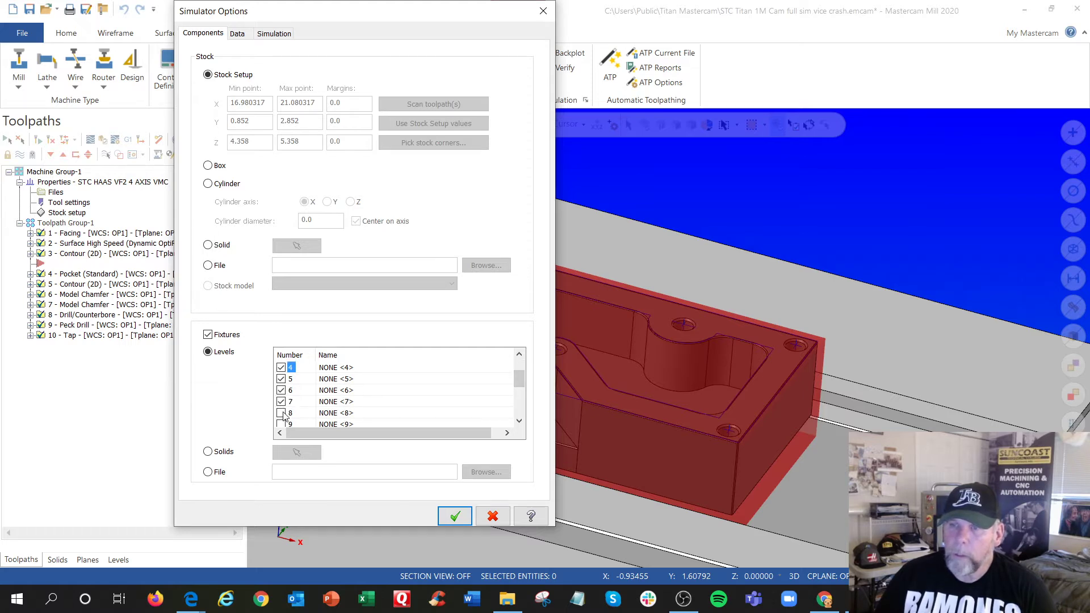
click(281, 413)
drag(521, 383, 522, 395)
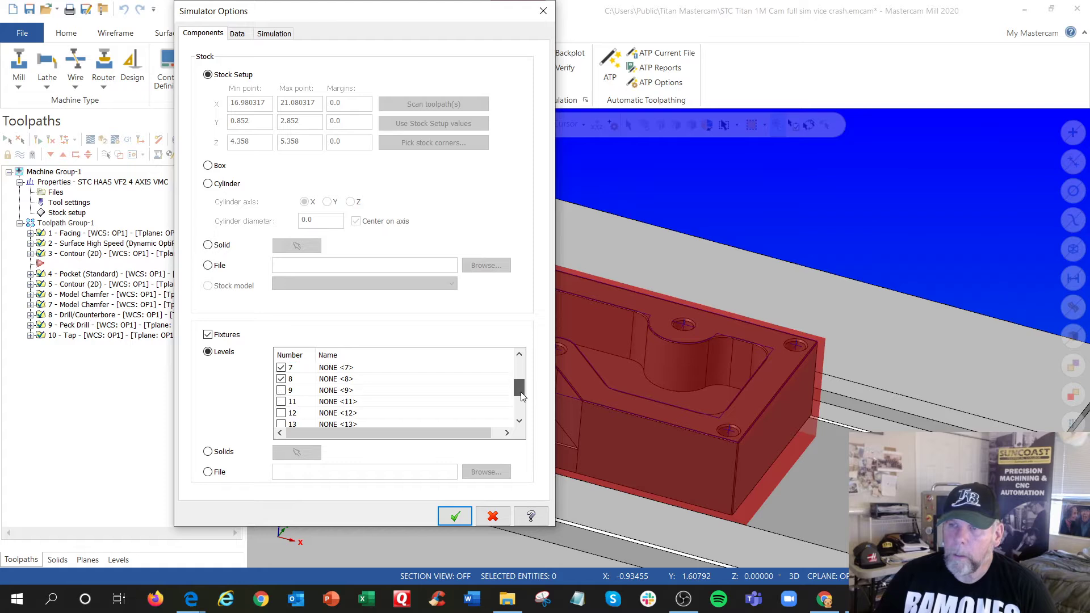
click(281, 413)
scroll(274, 411, down, 1)
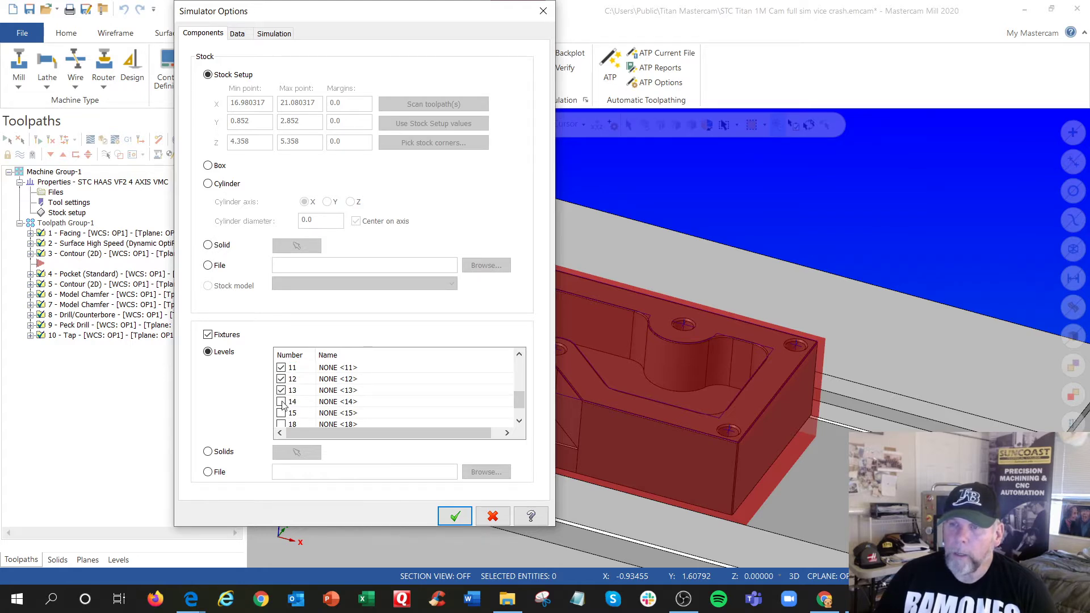
click(281, 413)
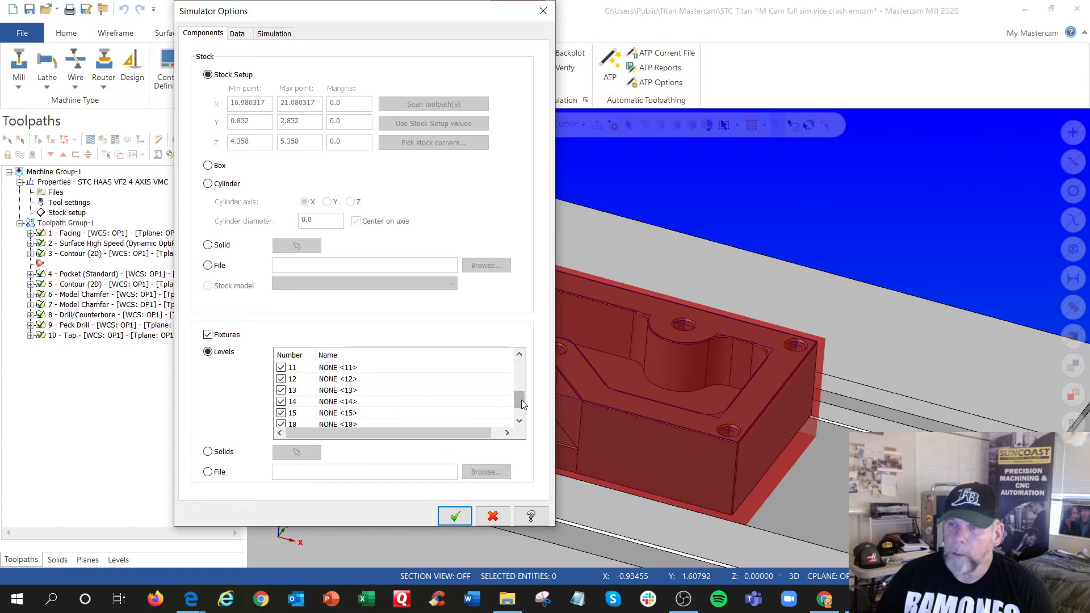
scroll(521, 400, down, 1)
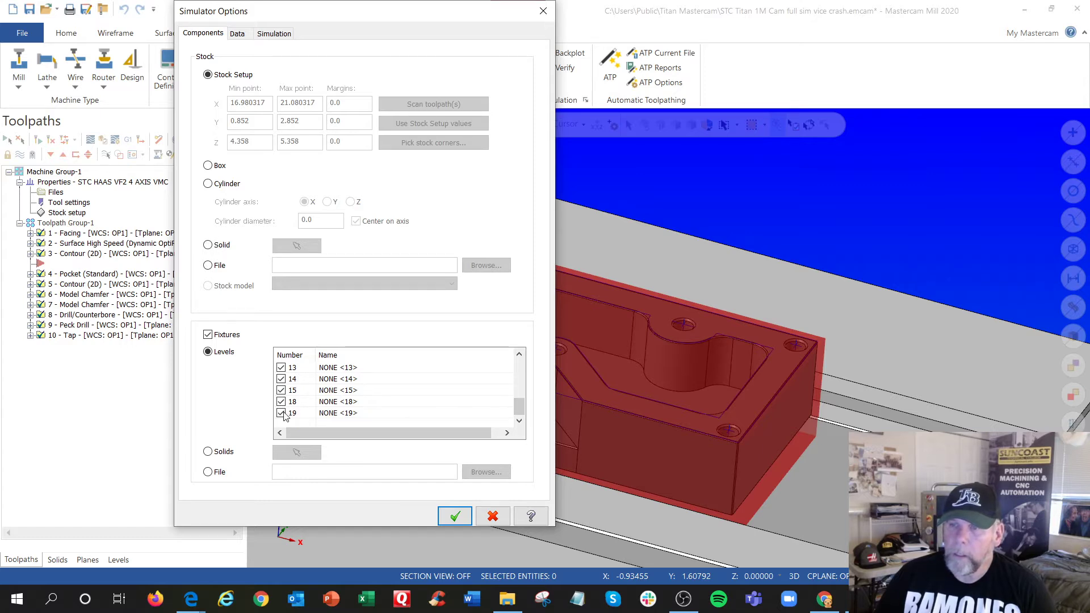
click(458, 517)
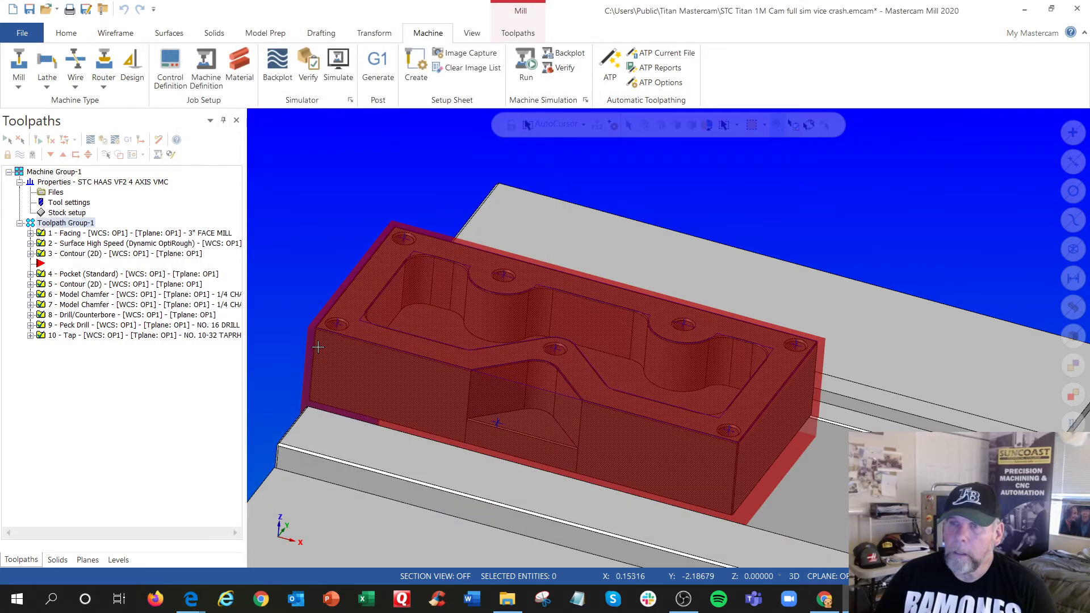
Step: Launch the full machine simulation, fit the whole machine in the view, and inspect the vise, stock and spindle up close
click(350, 100)
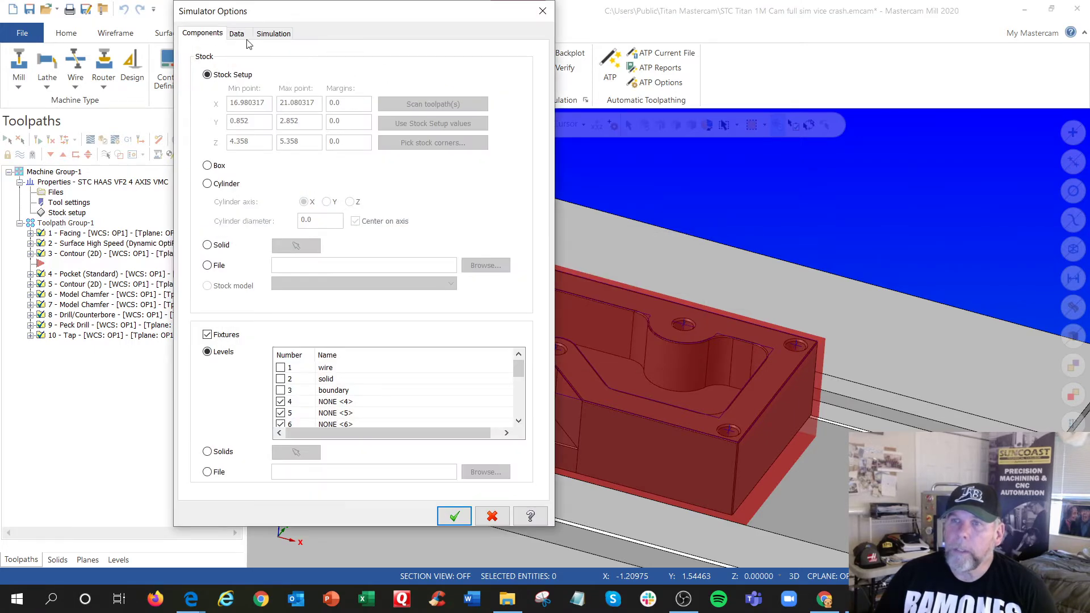
click(543, 11)
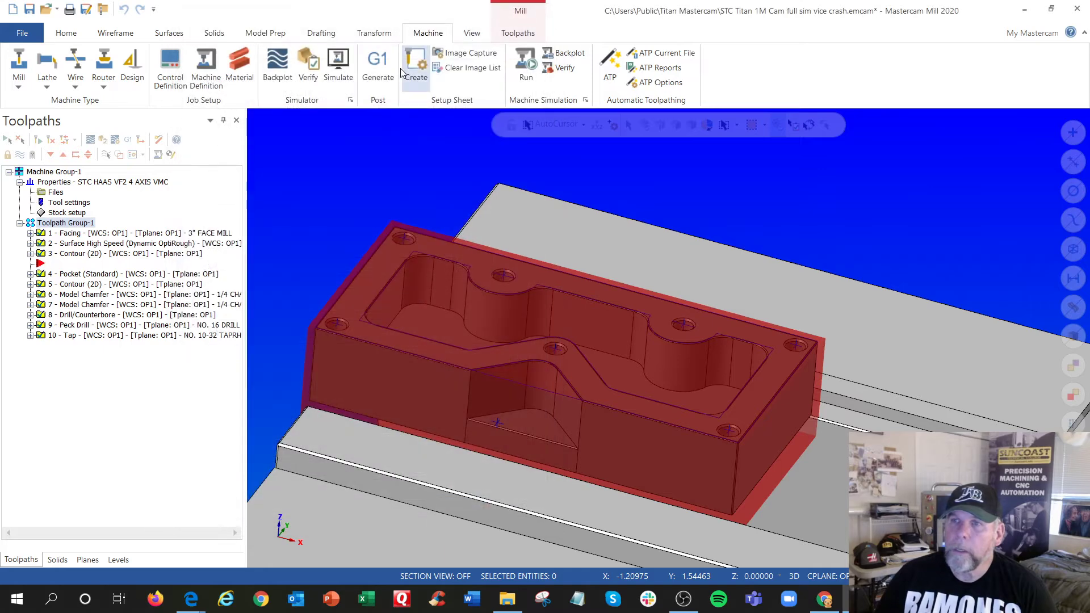
click(340, 65)
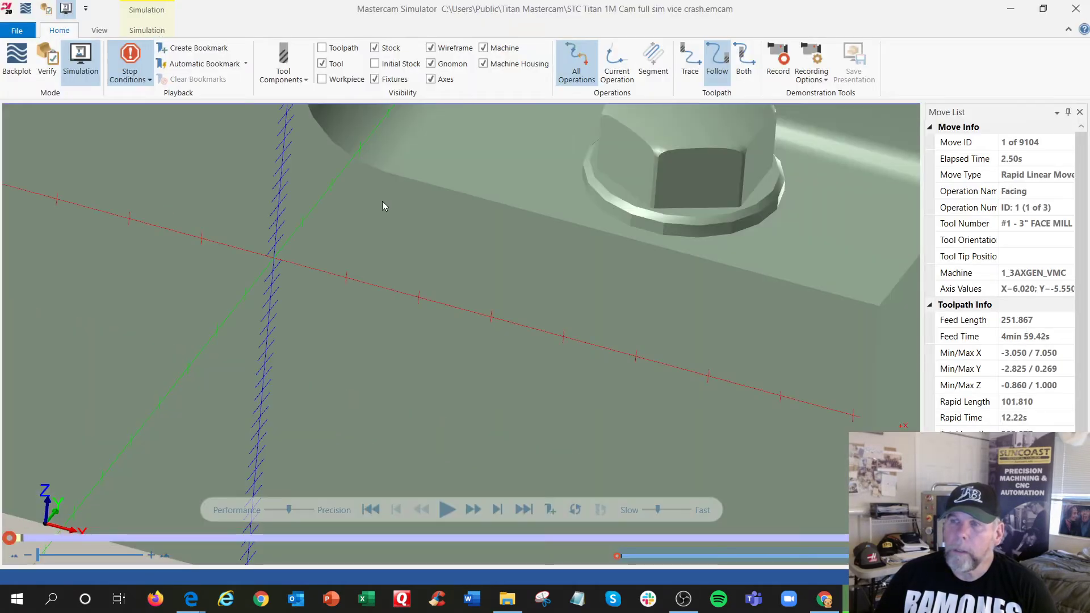
right_click(381, 205)
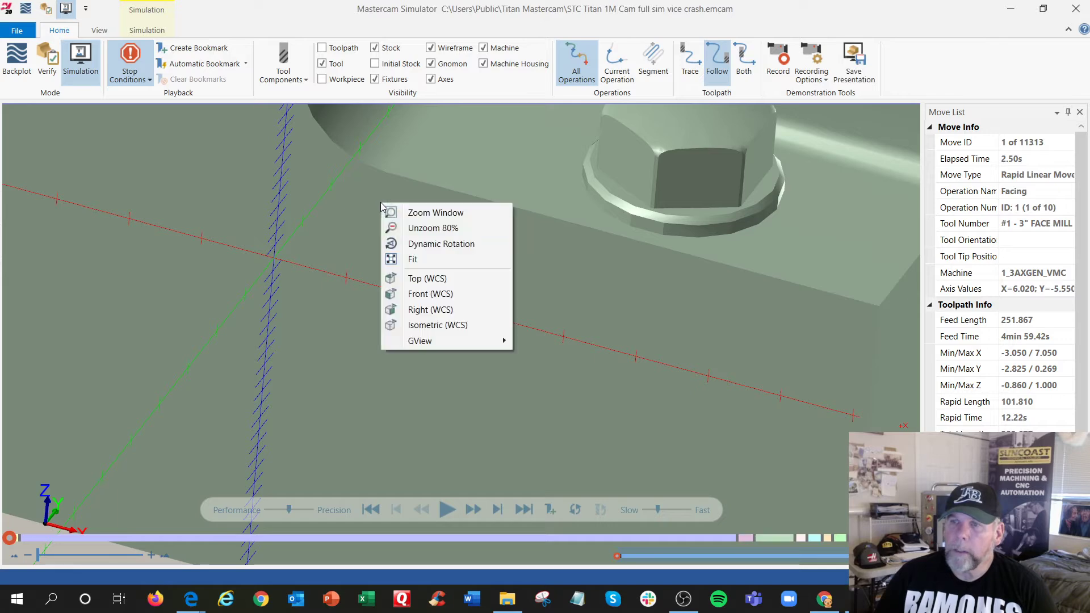
click(408, 259)
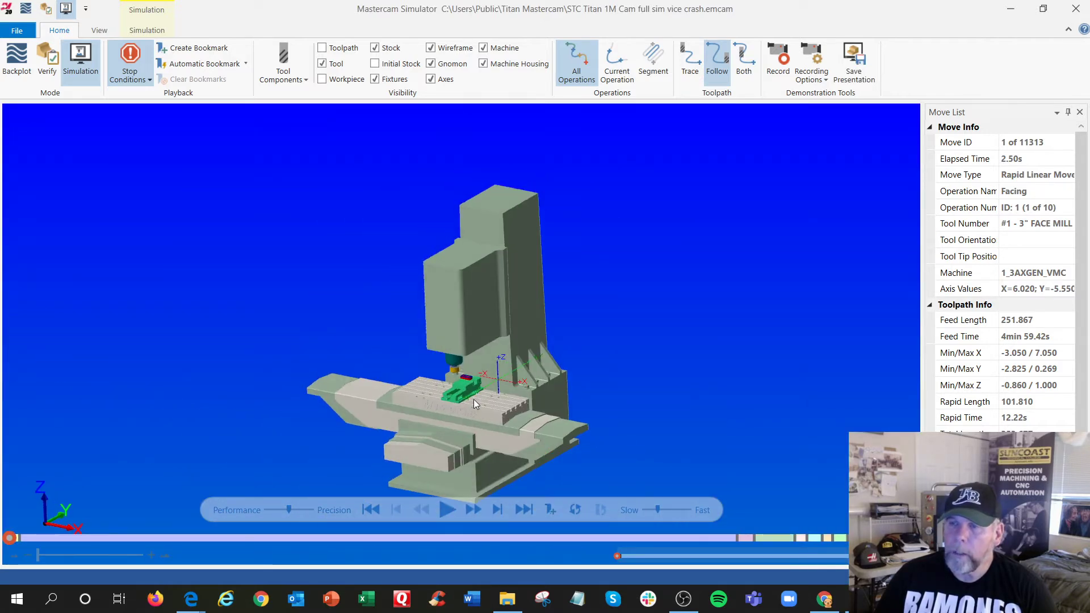
scroll(474, 398, down, 2)
scroll(474, 399, up, 5)
scroll(475, 402, up, 2)
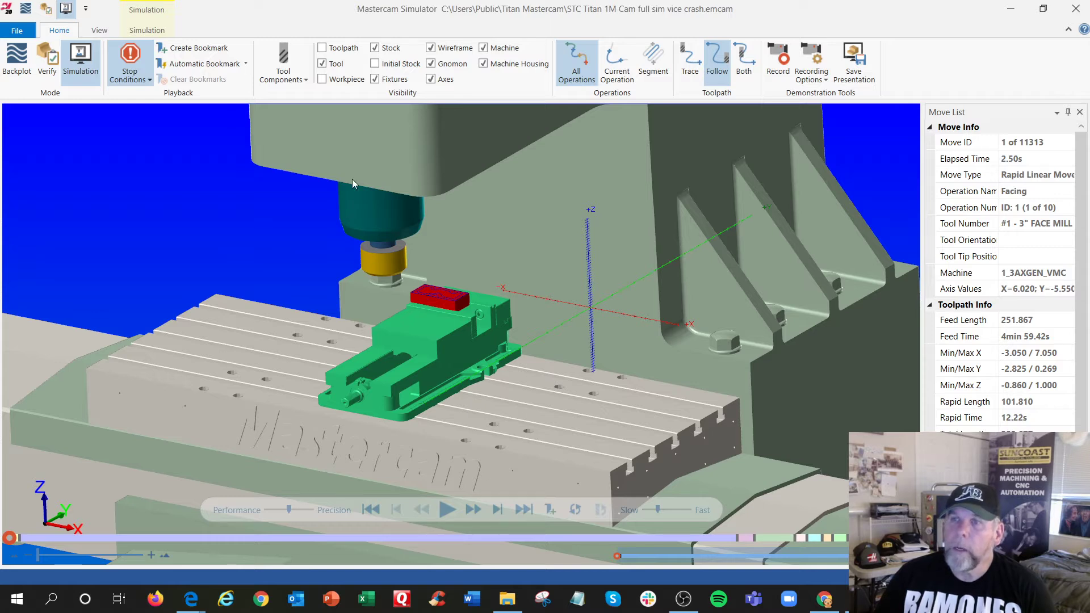
Step: Turn on the Operation Change and Collision stop conditions for the machine simulation
click(142, 83)
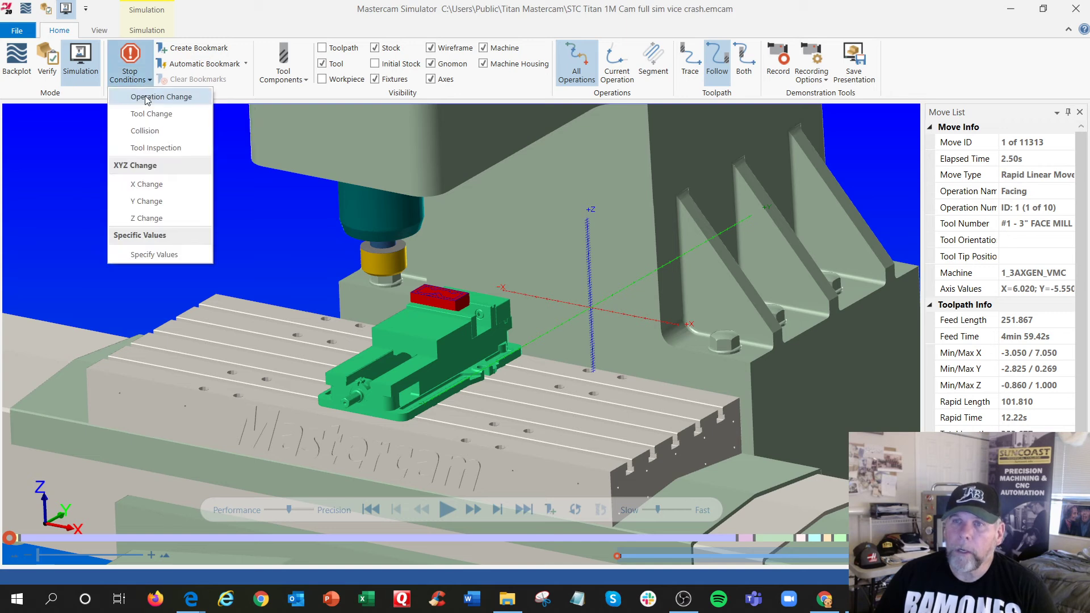
click(137, 98)
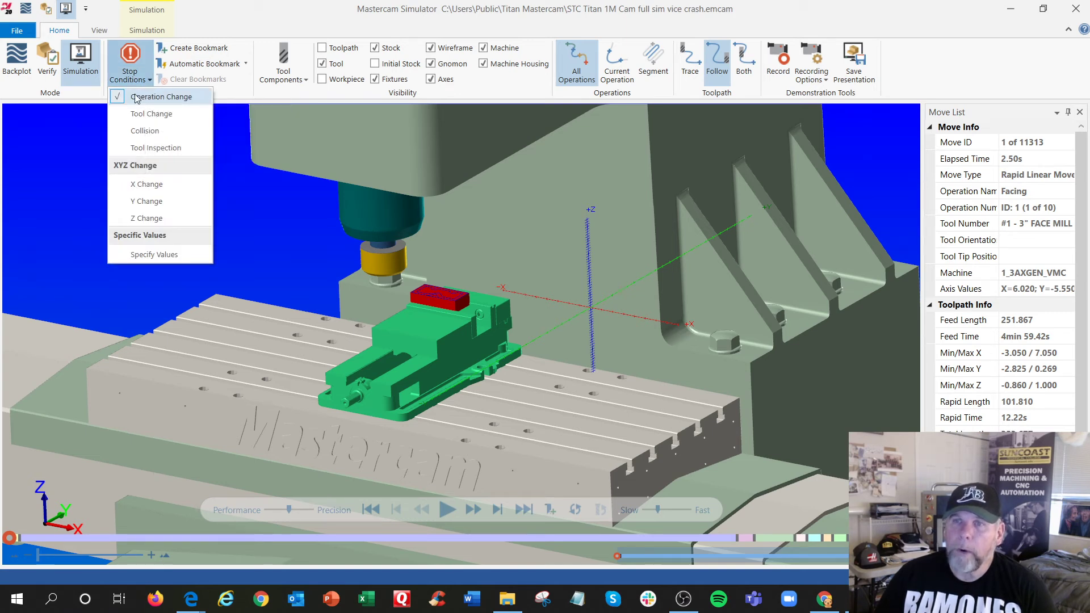
click(129, 133)
scroll(490, 349, up, 5)
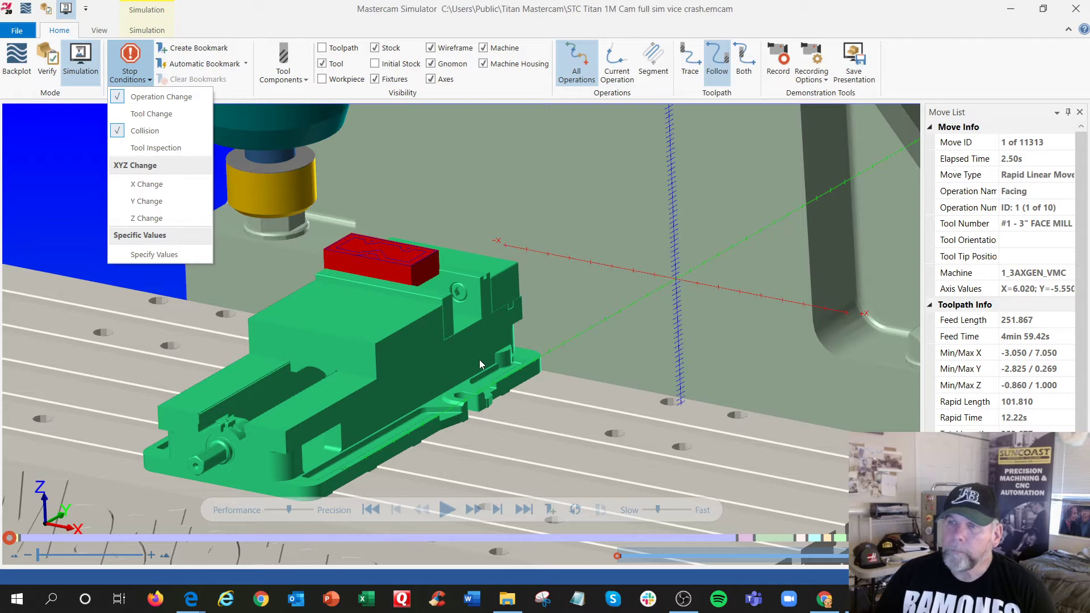
Step: Run the machine simulation through the Facing operation with the whole machine in view
scroll(480, 364, down, 8)
click(342, 217)
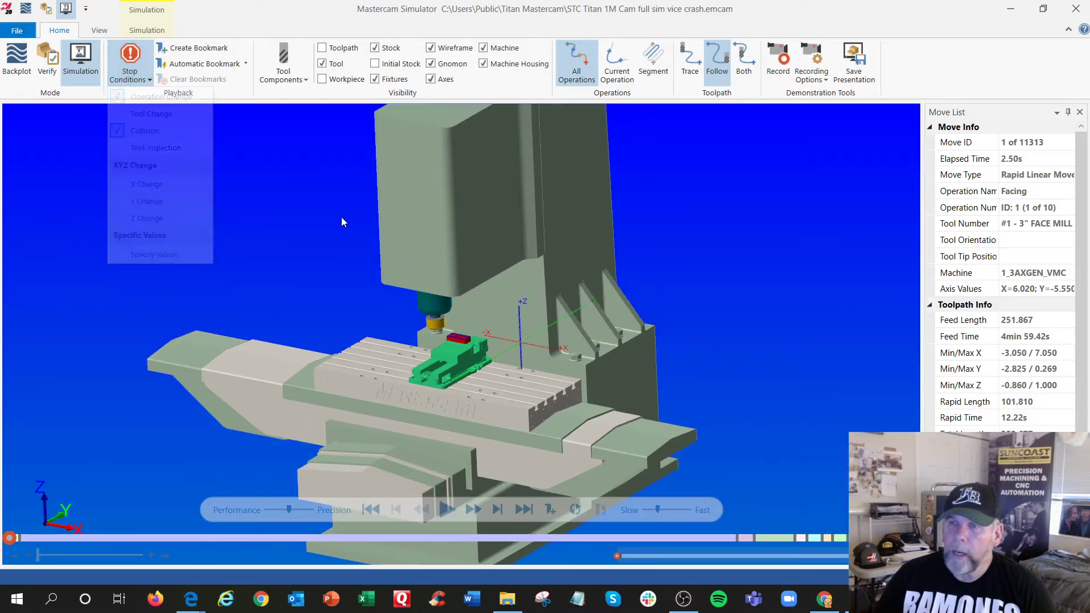
middle_drag(501, 344, 497, 344)
scroll(496, 344, down, 2)
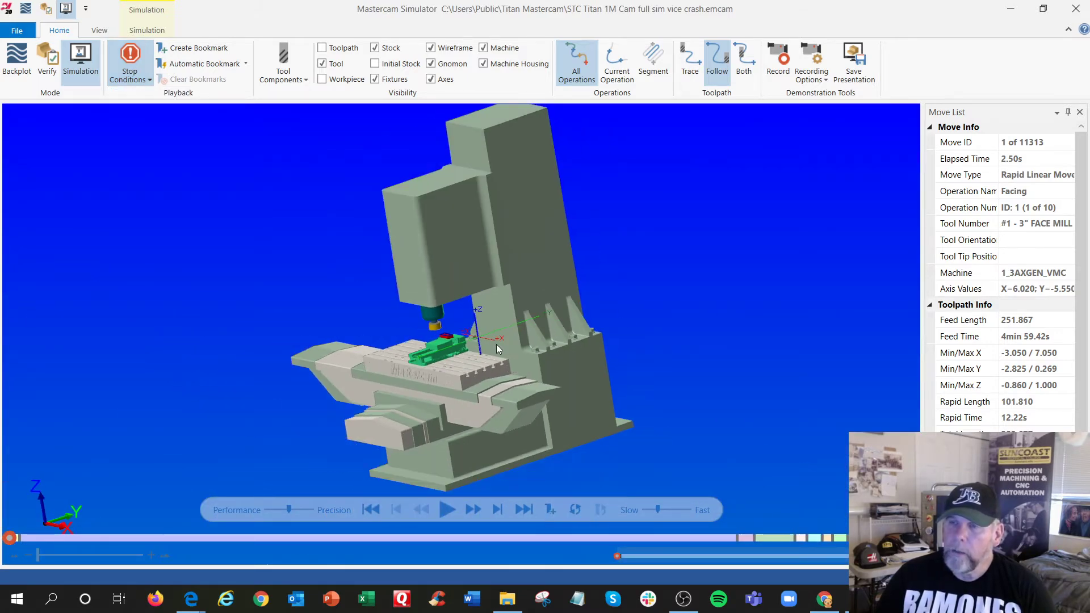
scroll(496, 344, up, 2)
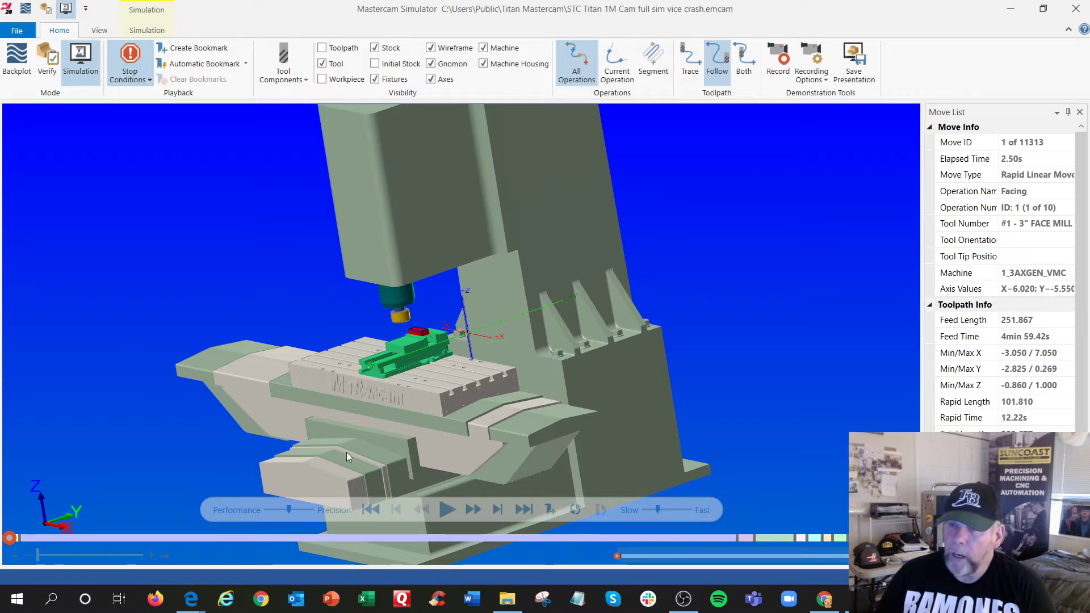
click(448, 510)
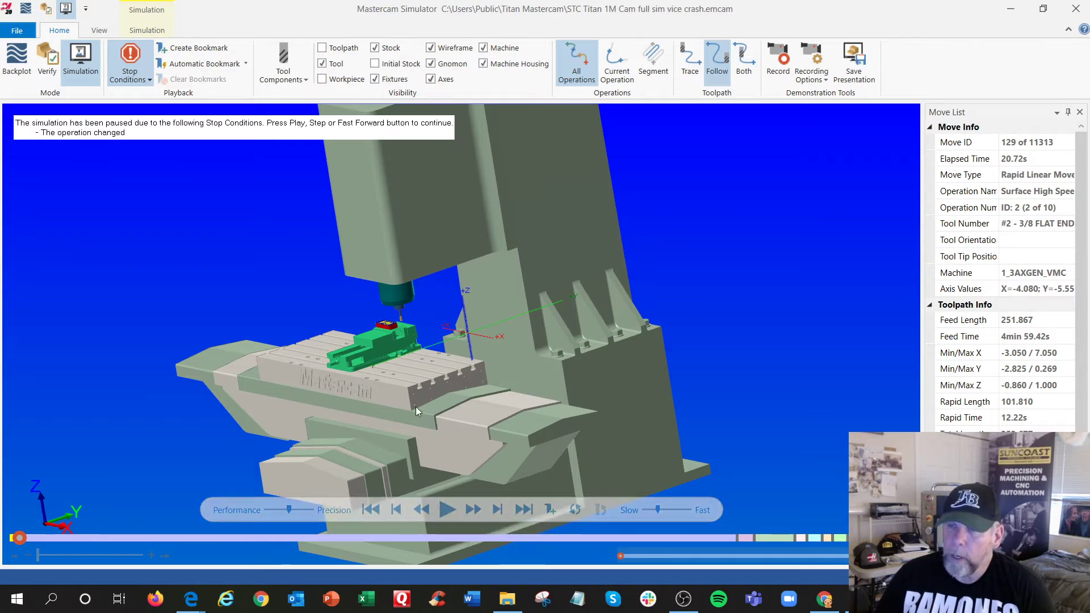
Step: Continue the simulation through the Surface High Speed operation while watching the 3/8 flat end mill cut the stock up close
scroll(426, 437, up, 2)
click(448, 509)
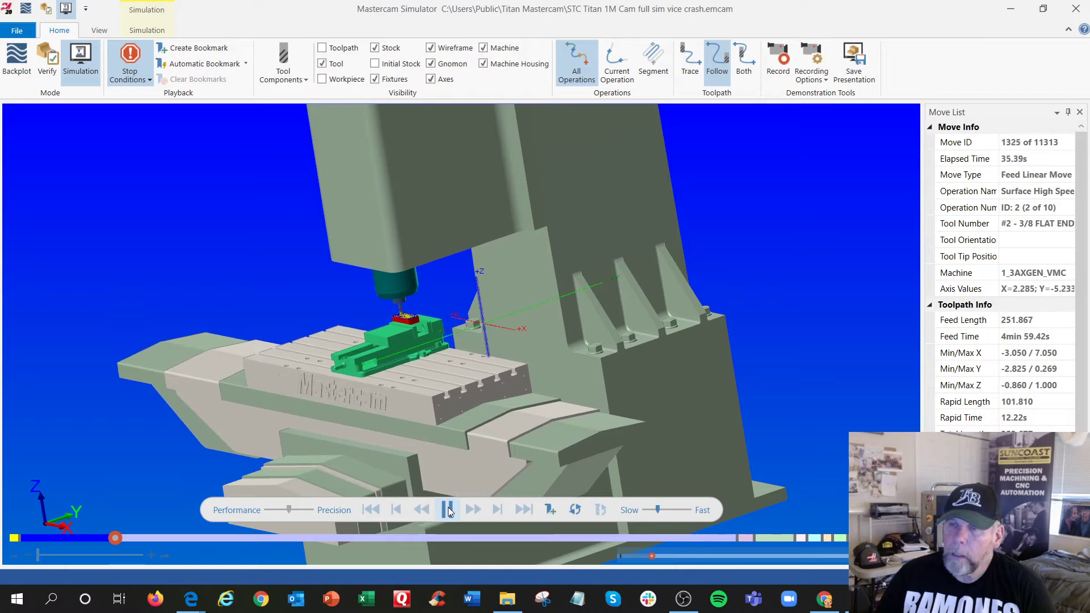
scroll(355, 311, up, 3)
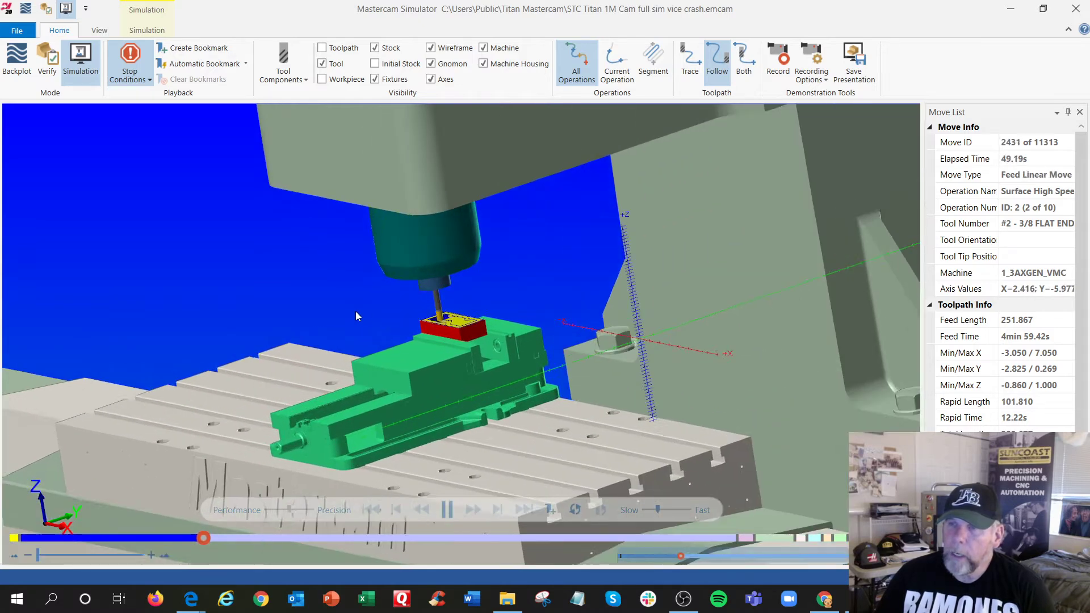
scroll(448, 323, up, 8)
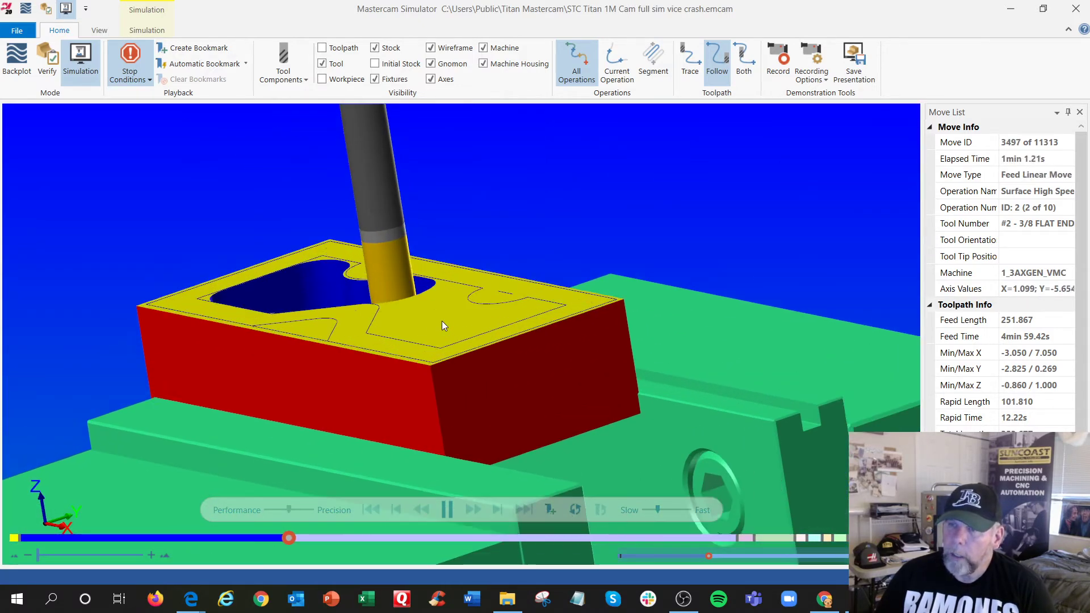
scroll(442, 322, down, 8)
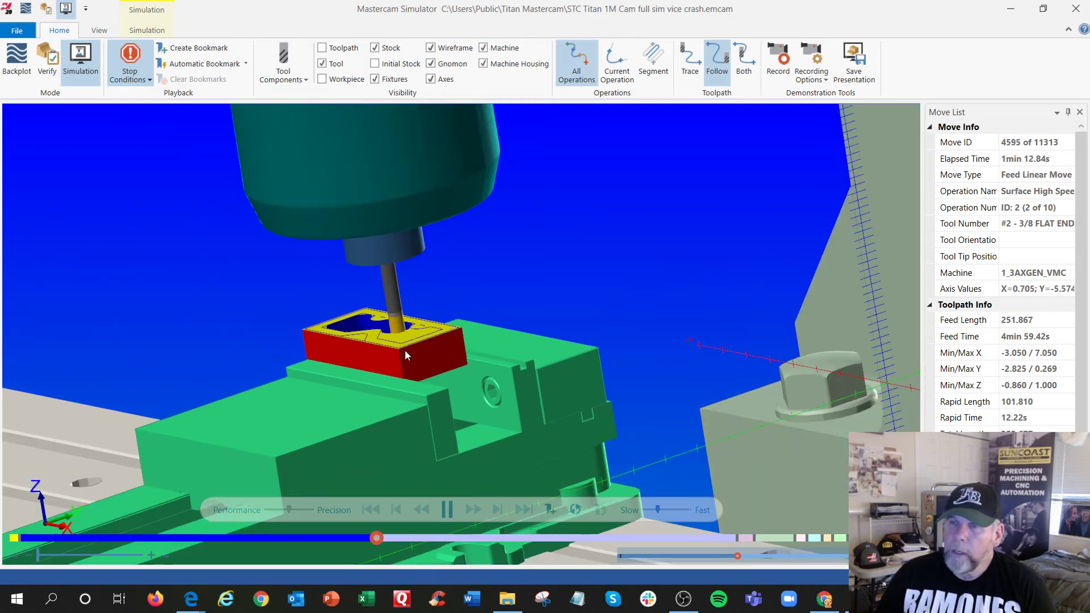
scroll(406, 354, down, 6)
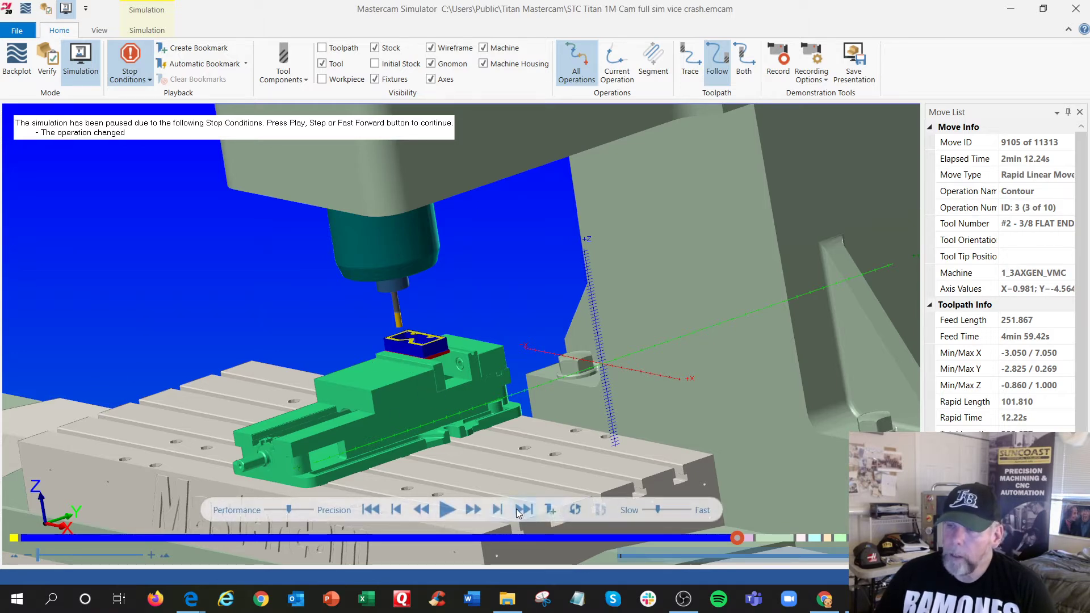
Step: Continue the simulation into the Contour operation until it stops, and view the tool and vise from several sides
click(448, 511)
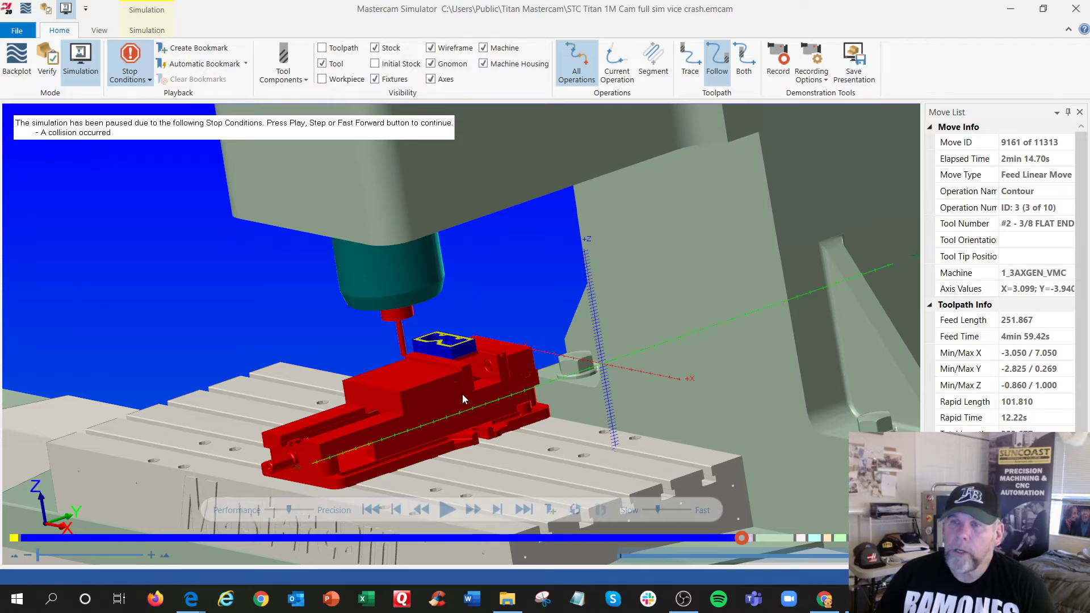
middle_drag(399, 390, 426, 372)
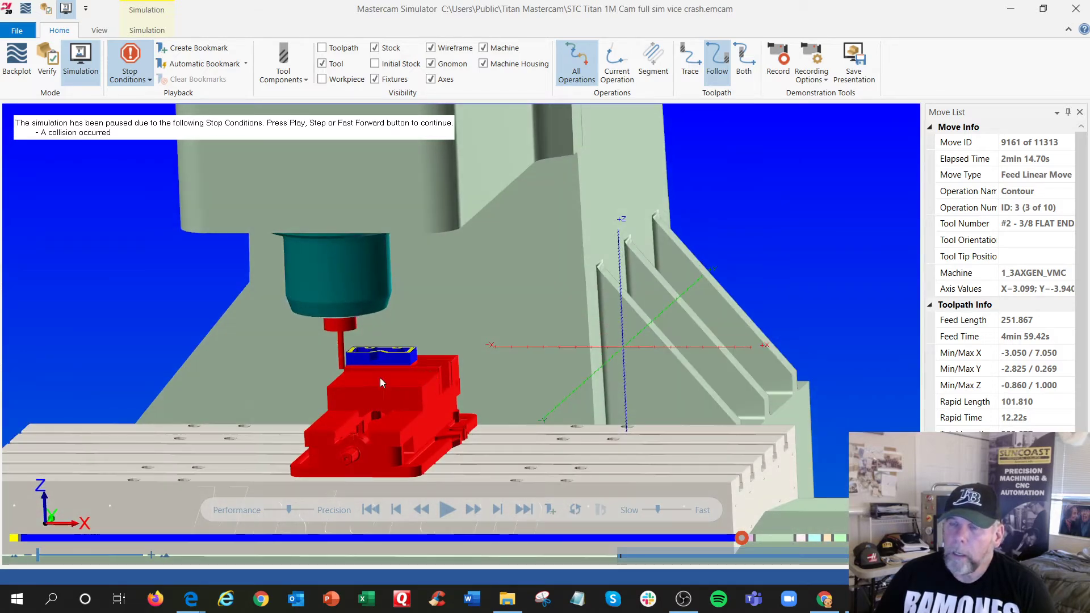
scroll(326, 379, up, 2)
scroll(326, 378, up, 3)
middle_drag(326, 379, 362, 395)
scroll(361, 394, down, 5)
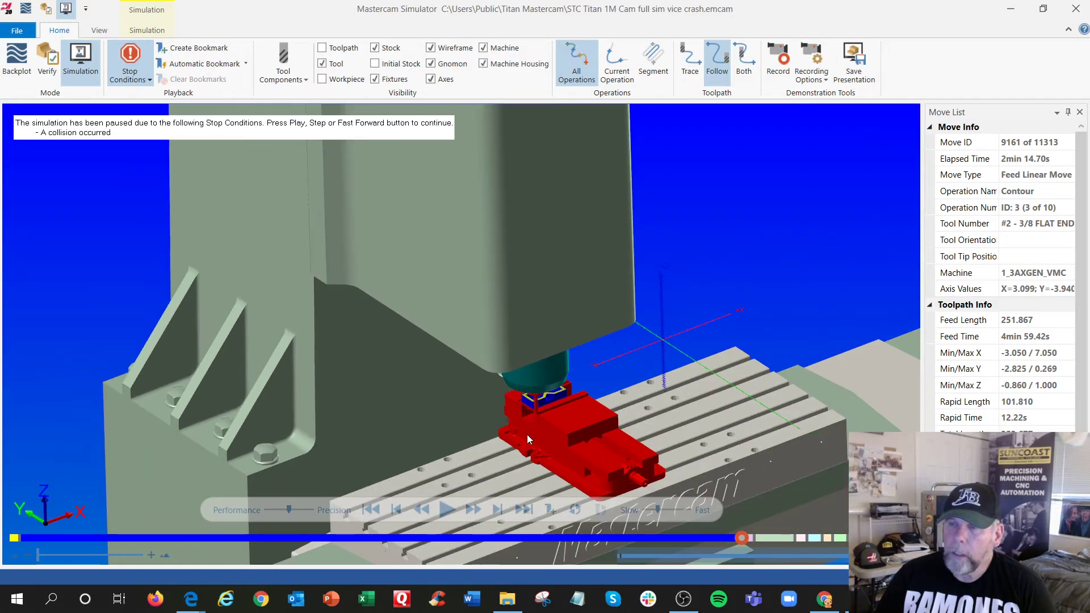
Step: Examine up close where the end mill meets the vise jaw beside the lower corner of the stock
scroll(527, 434, up, 5)
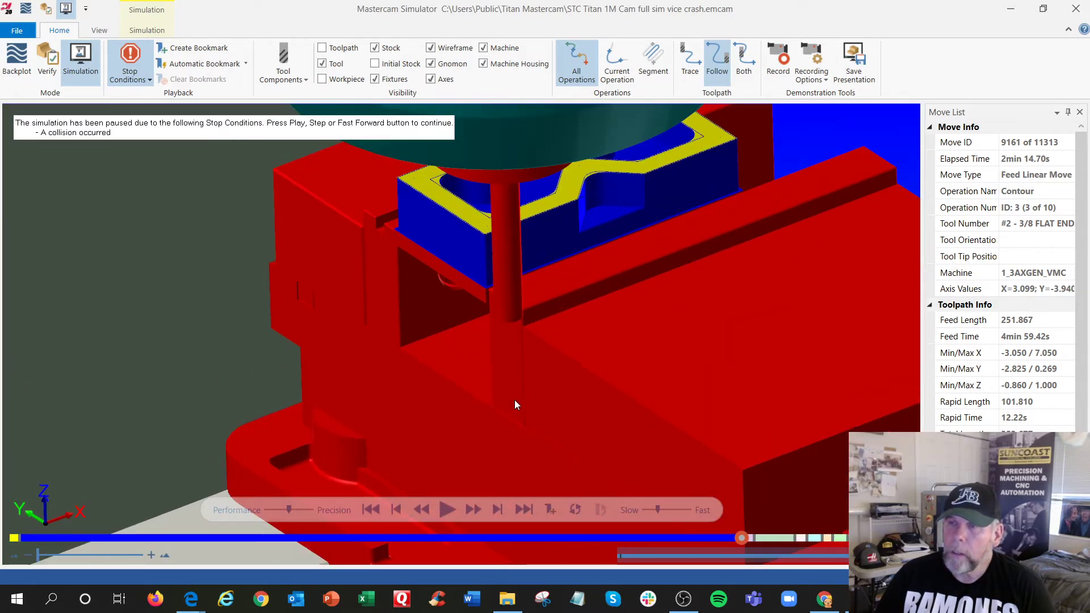
middle_drag(515, 399, 518, 377)
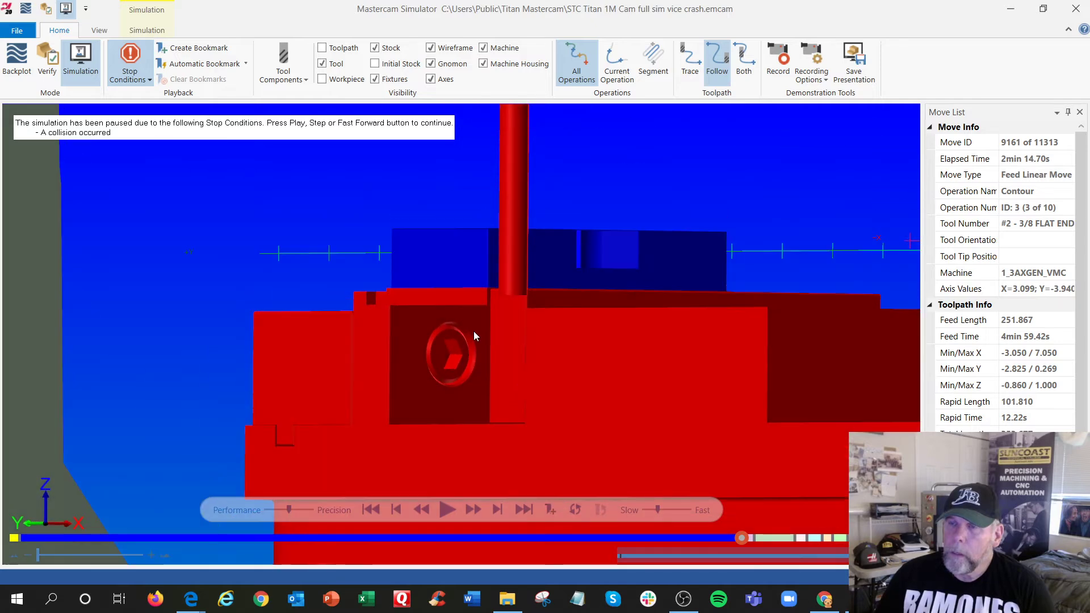
scroll(475, 332, up, 2)
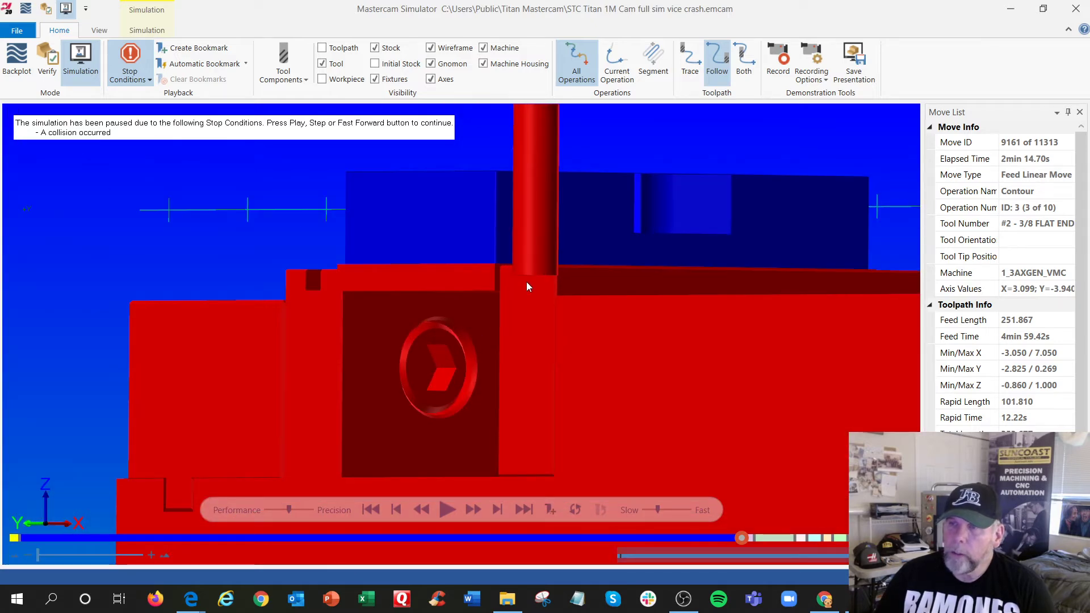
middle_drag(527, 282, 578, 278)
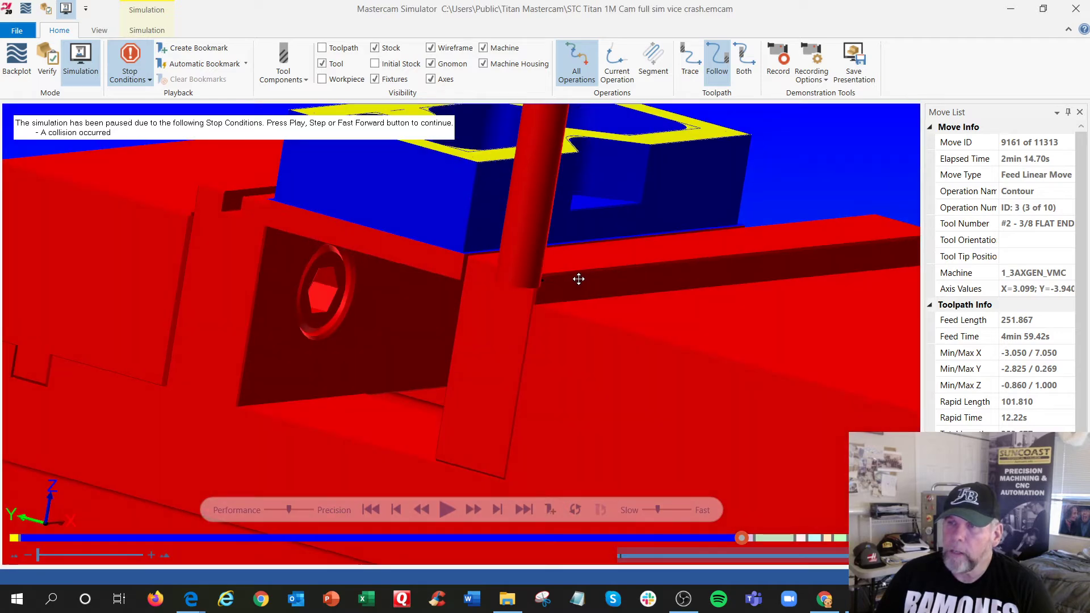
mouse_move(509, 288)
middle_down()
mouse_move(513, 275)
mouse_move(452, 275)
mouse_move(508, 280)
middle_up()
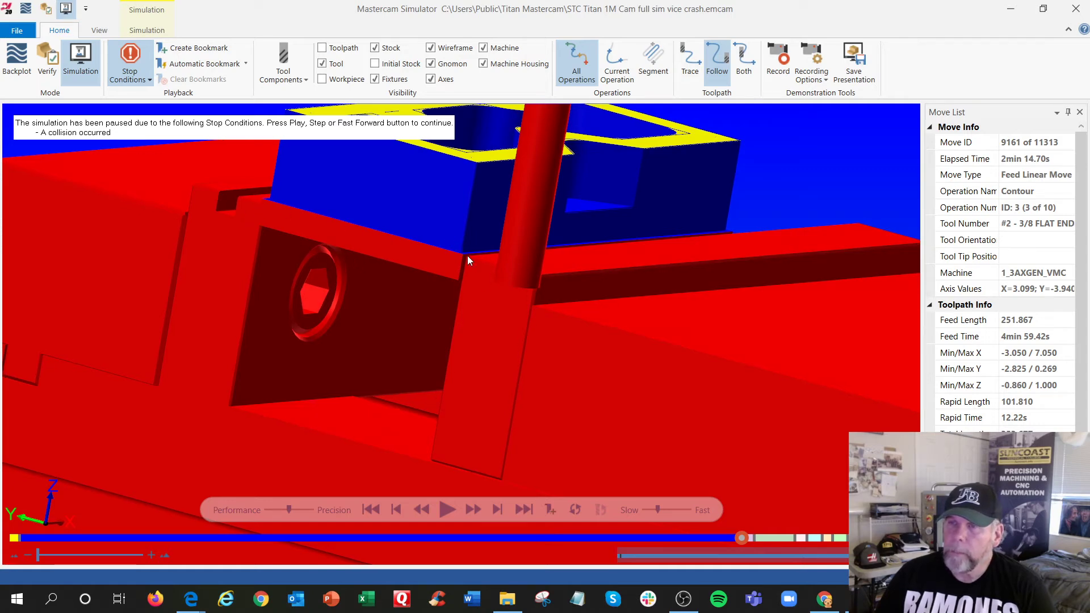
scroll(468, 259, up, 5)
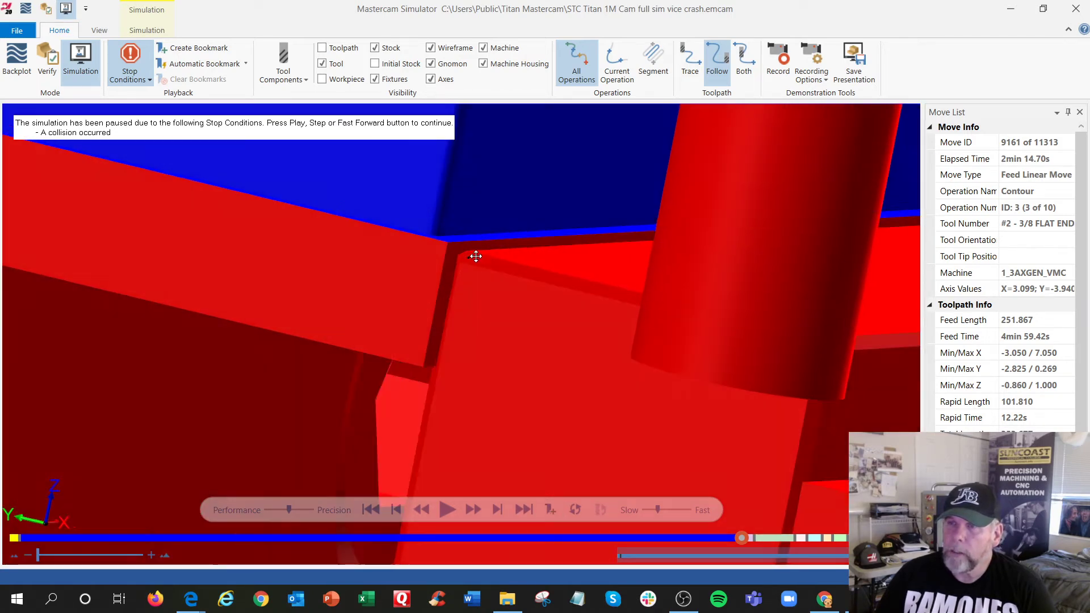
scroll(476, 257, down, 2)
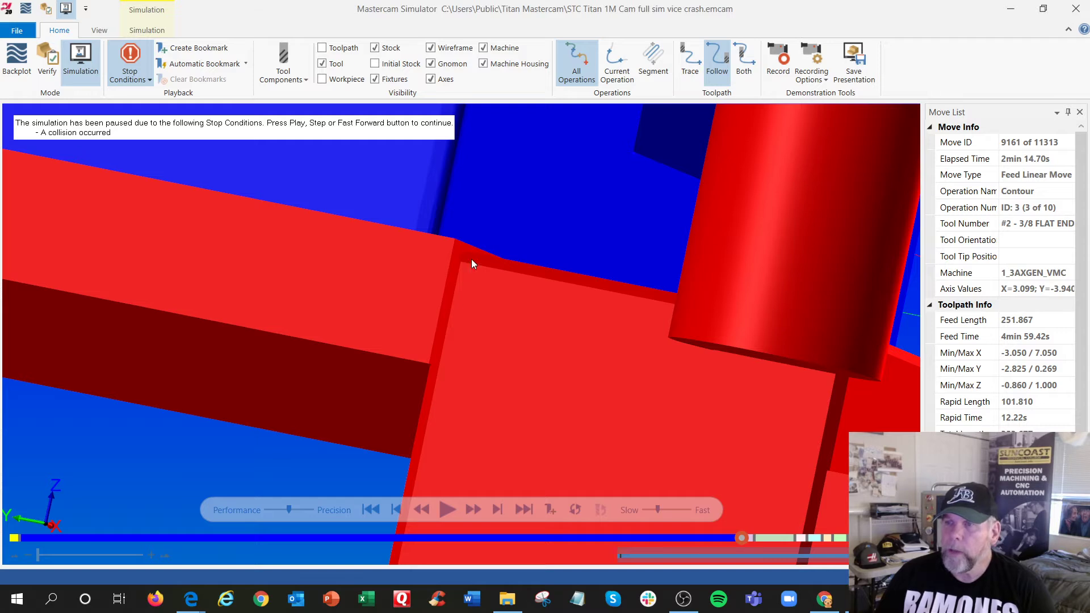
middle_drag(472, 259, 471, 264)
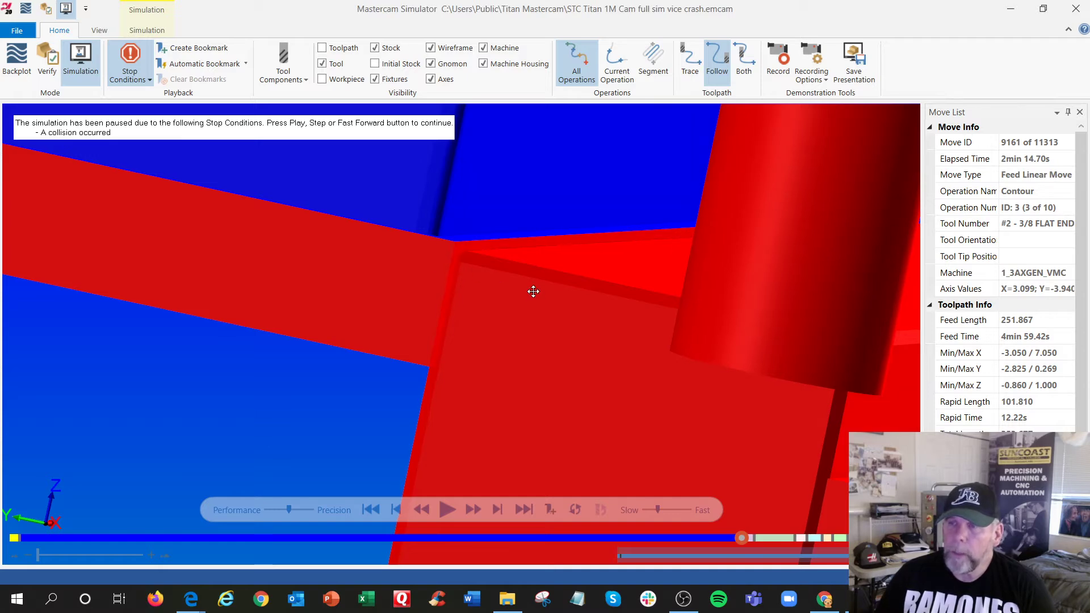
scroll(533, 291, down, 5)
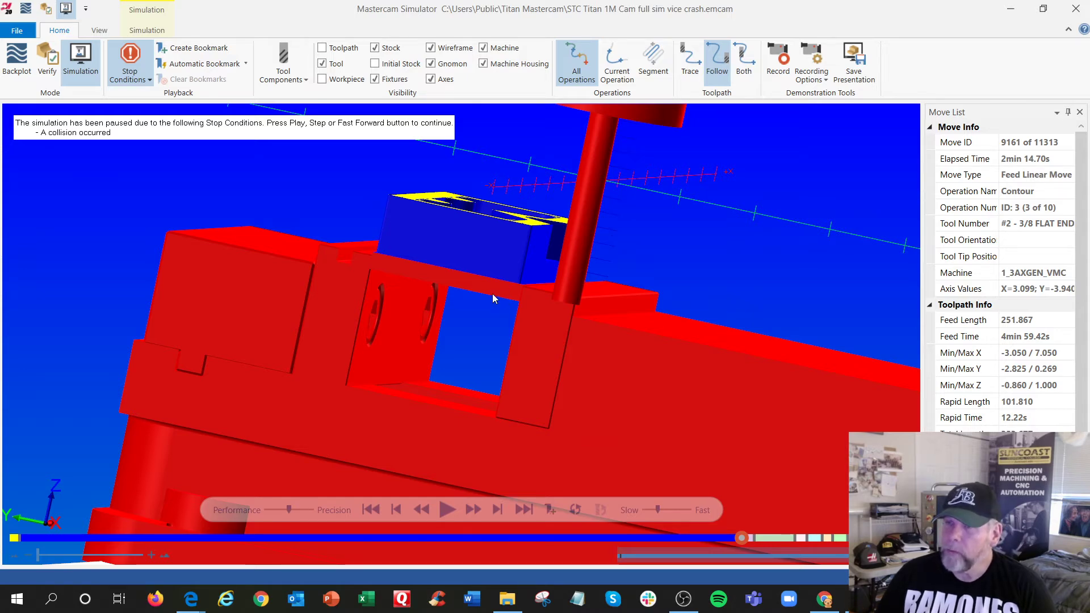
scroll(527, 292, up, 5)
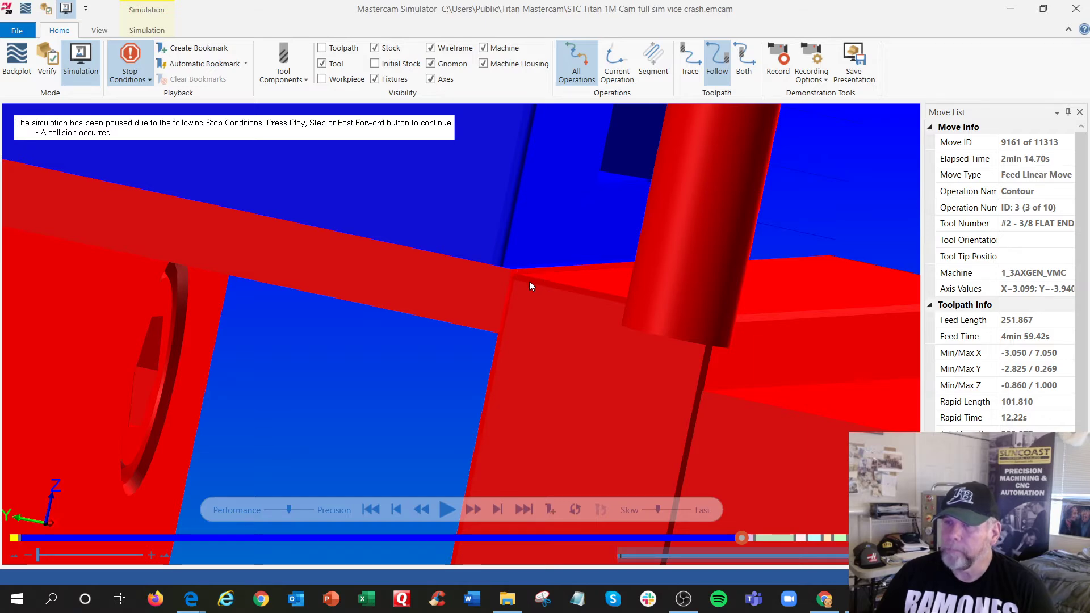
scroll(519, 282, down, 5)
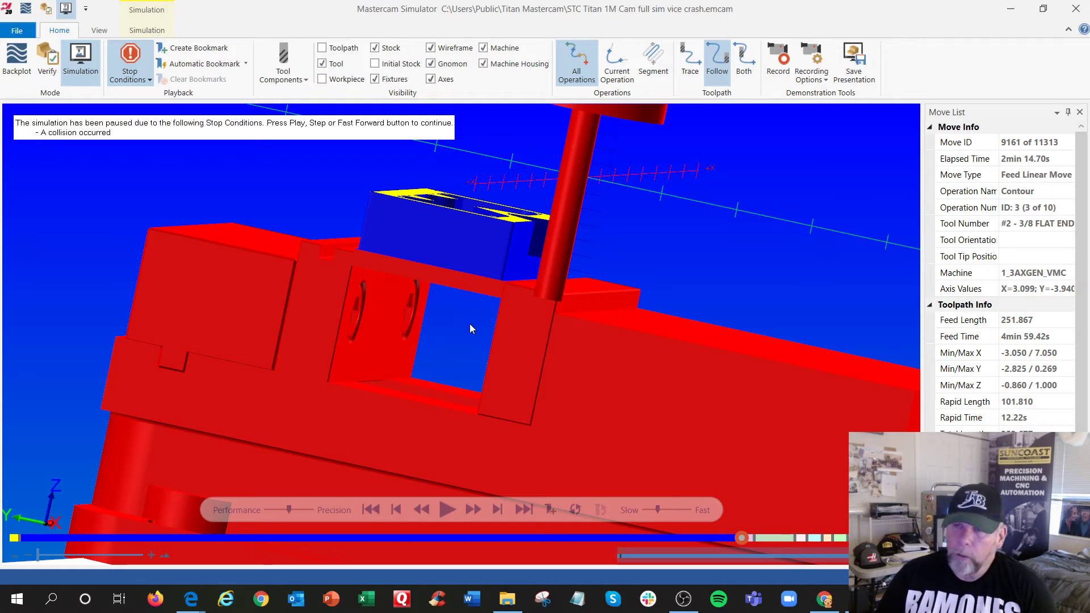
middle_drag(544, 311, 436, 327)
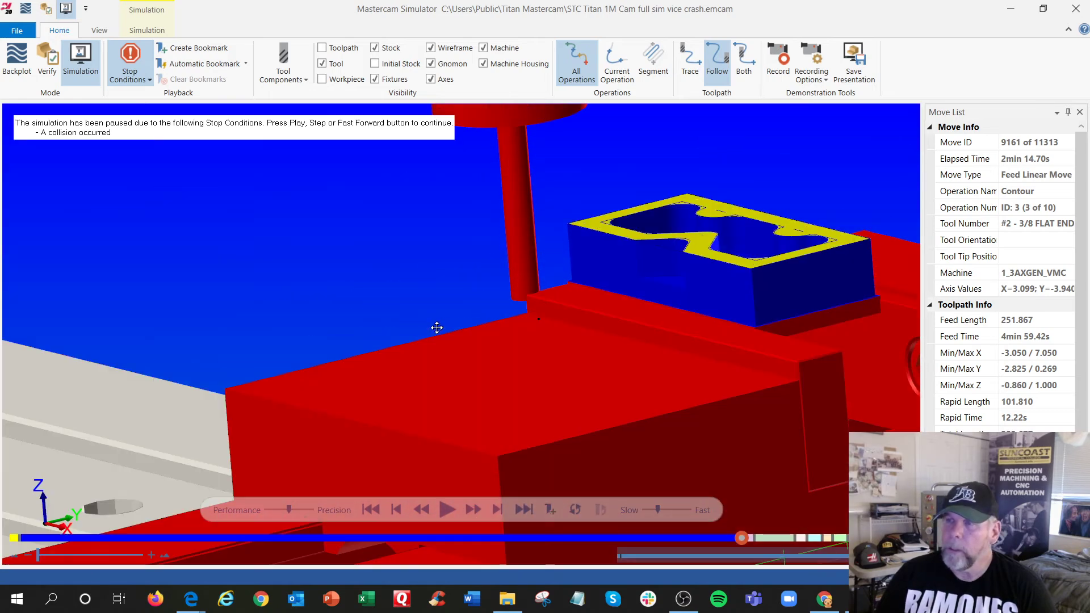
Step: Close the simulator, select only operation 3, Contour (2D), in the toolpath list and expand its details
click(1071, 8)
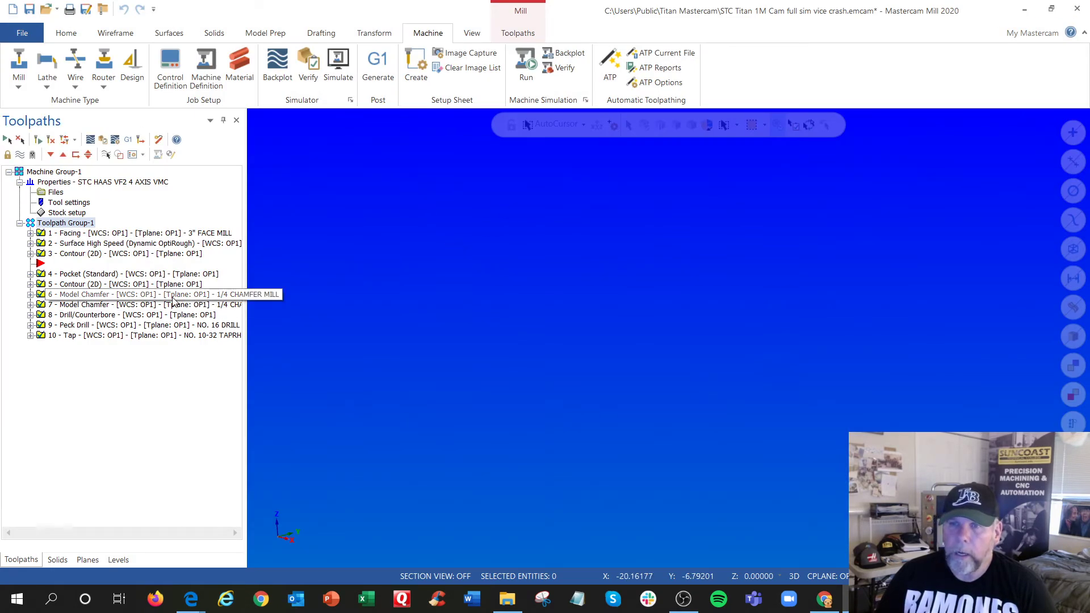
click(71, 255)
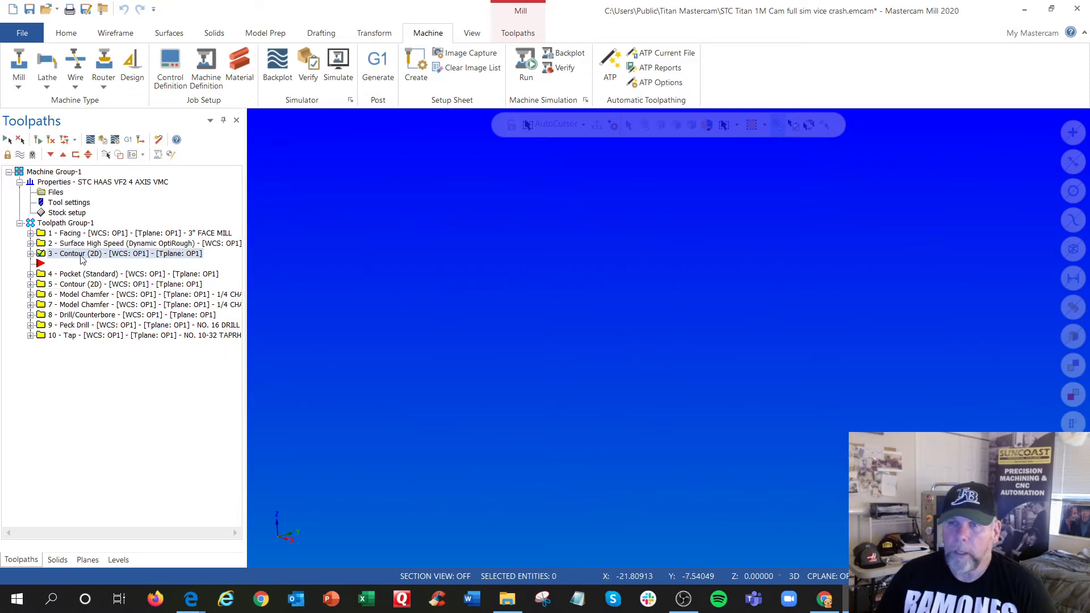
click(31, 254)
Step: Display the Contour (2D) toolpath on the vise model and inspect its entry path near the jaw corner
right_click(386, 272)
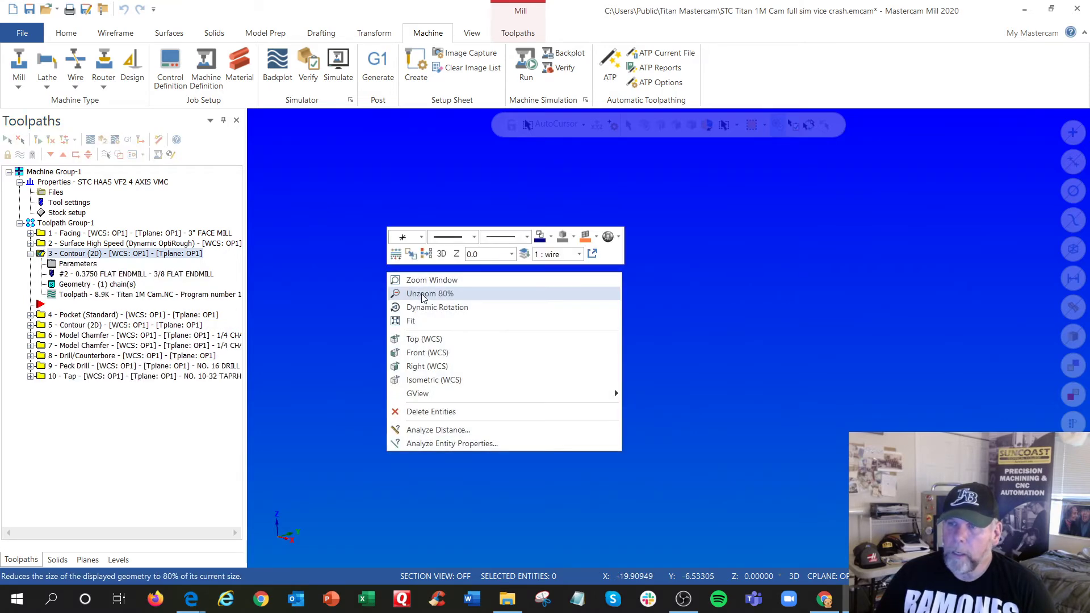
click(424, 294)
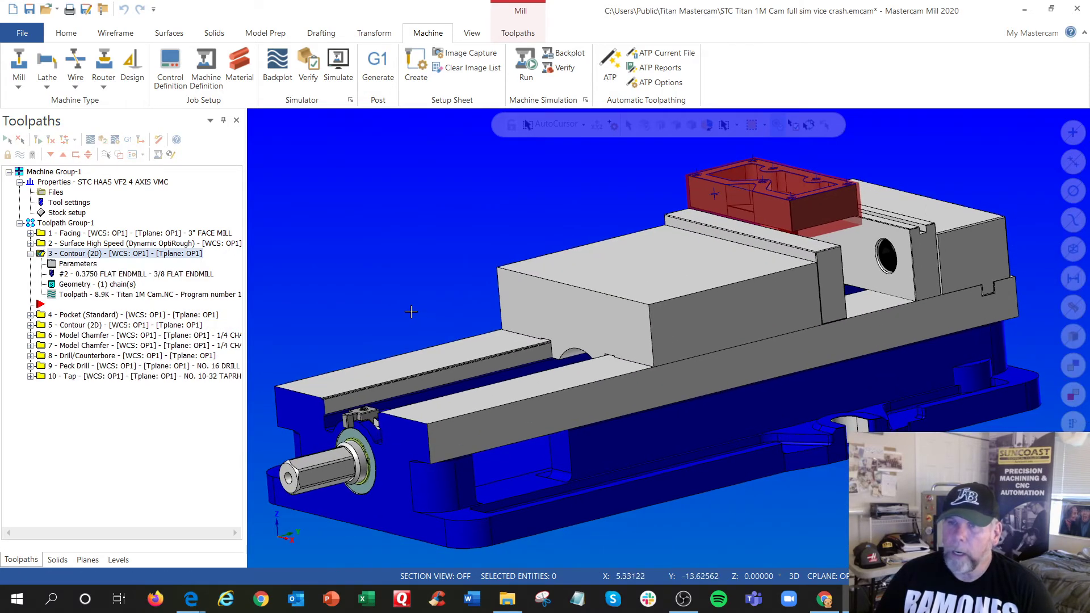
click(20, 155)
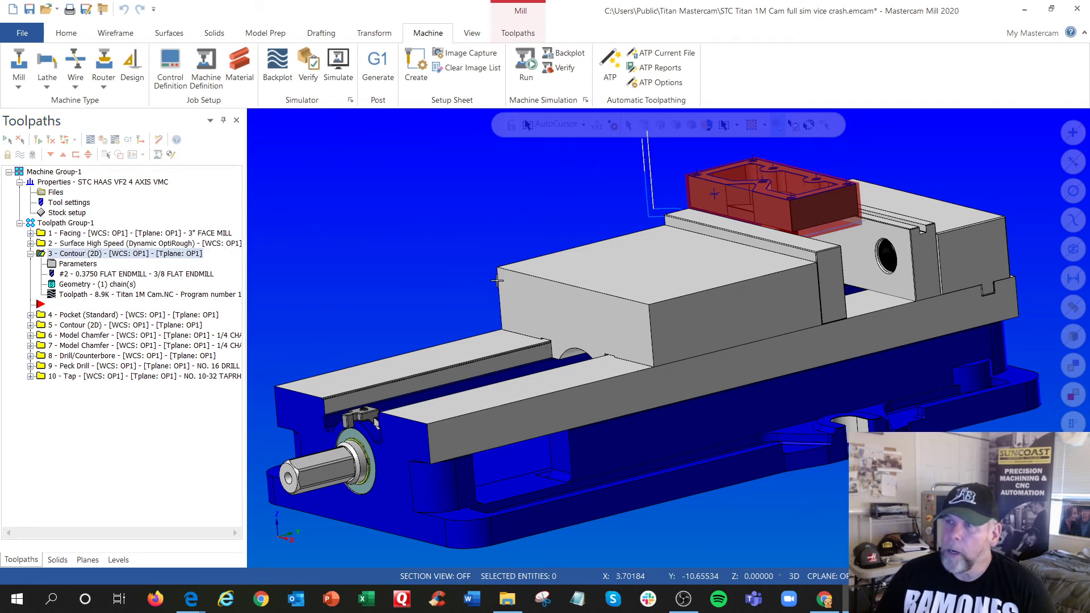
middle_drag(600, 308, 764, 302)
scroll(384, 291, up, 4)
middle_drag(384, 292, 433, 288)
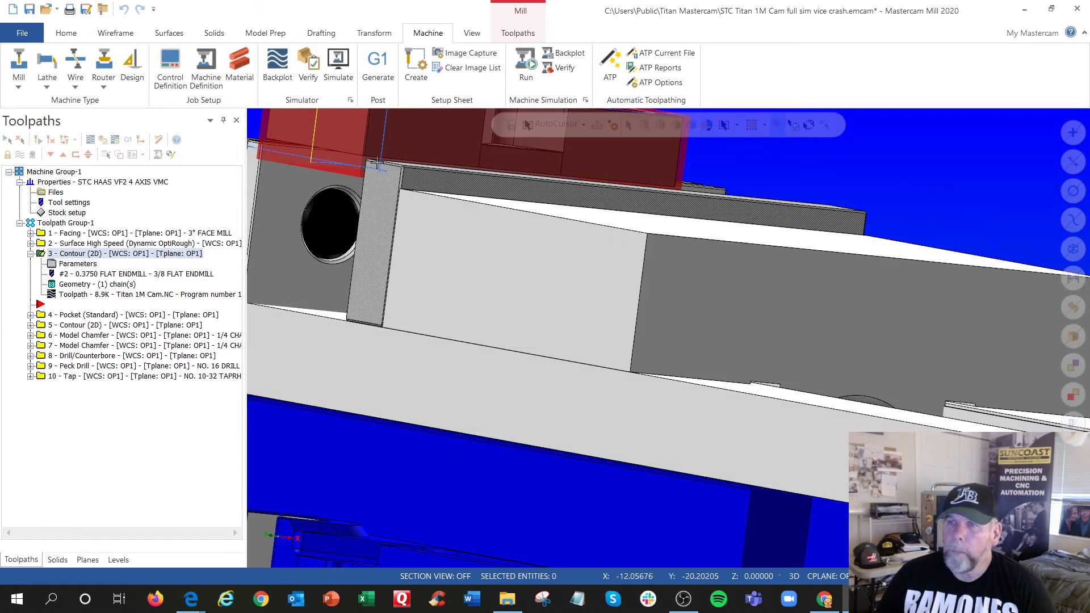
mouse_move(357, 263)
middle_down()
mouse_move(352, 232)
mouse_move(333, 251)
mouse_move(274, 236)
middle_up()
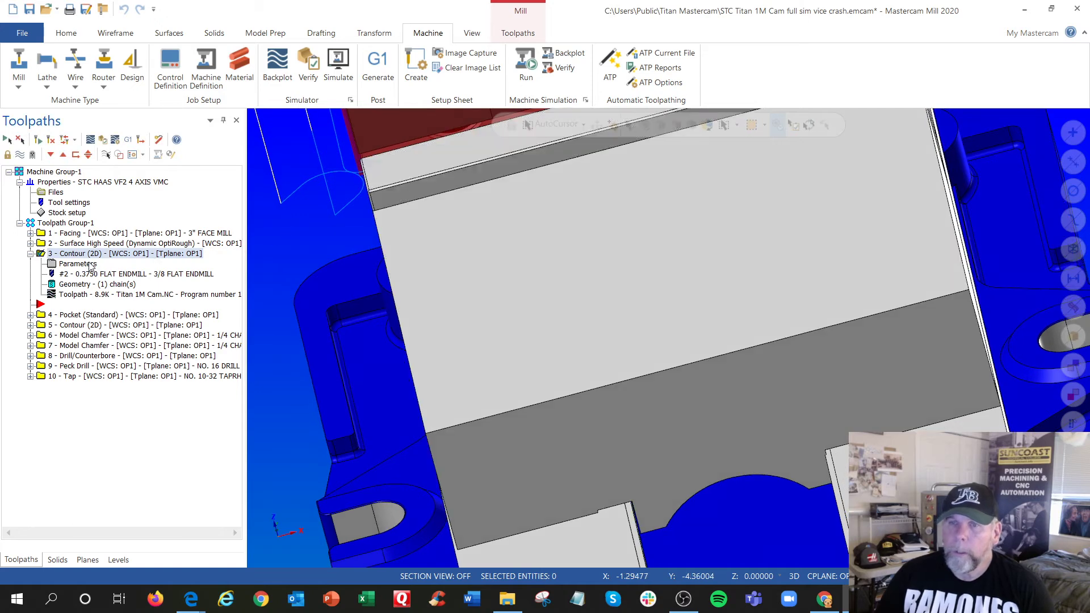
Step: Open the Contour (2D) parameters, examine its chained geometry beside the vise jaw corner, and keep the existing solid chain
click(91, 264)
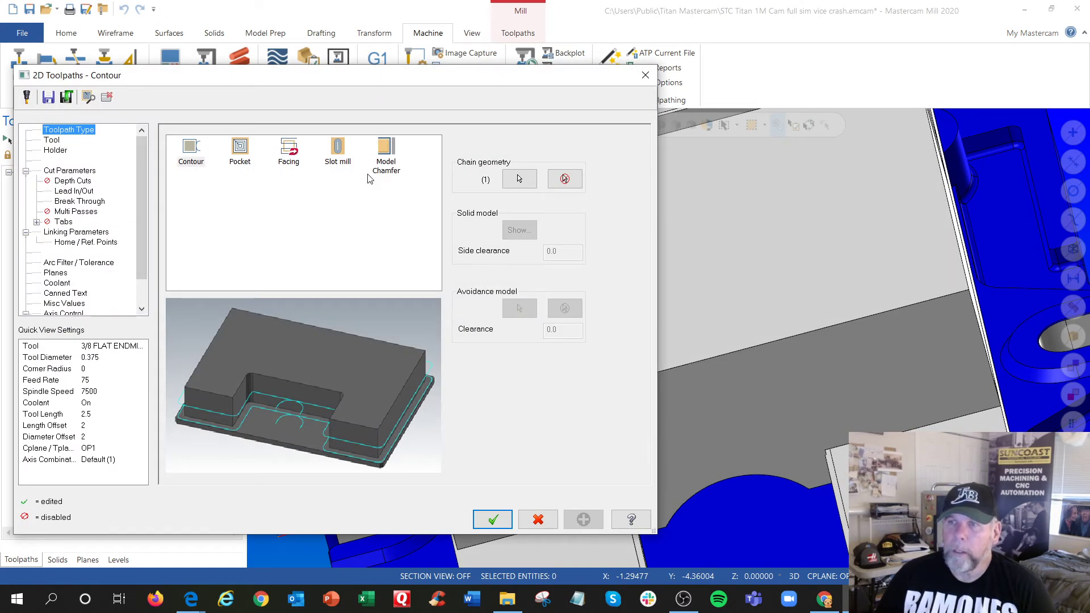
click(519, 179)
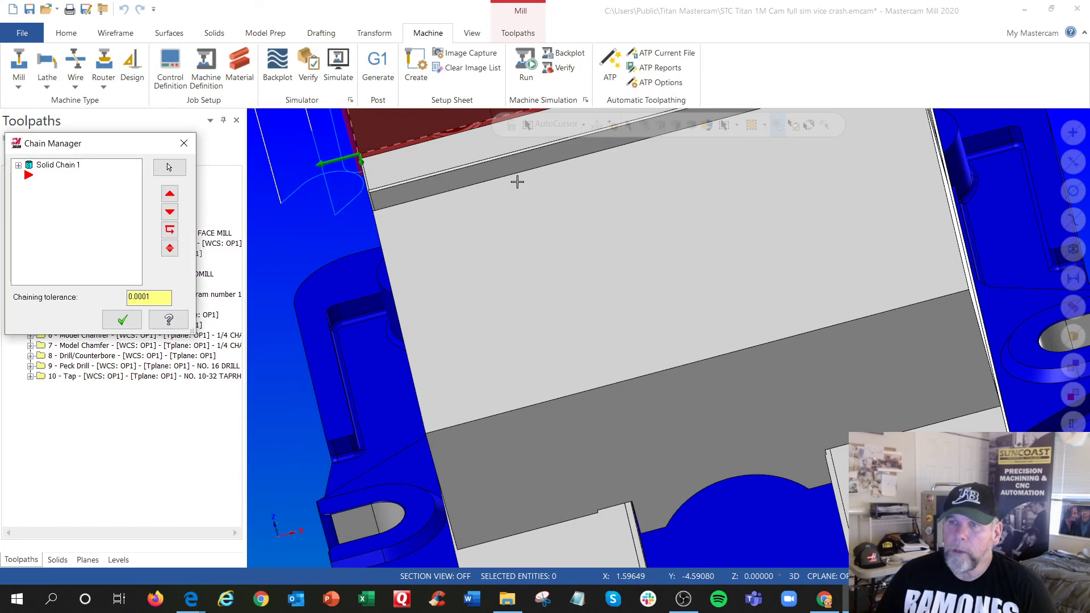
scroll(340, 187, down, 3)
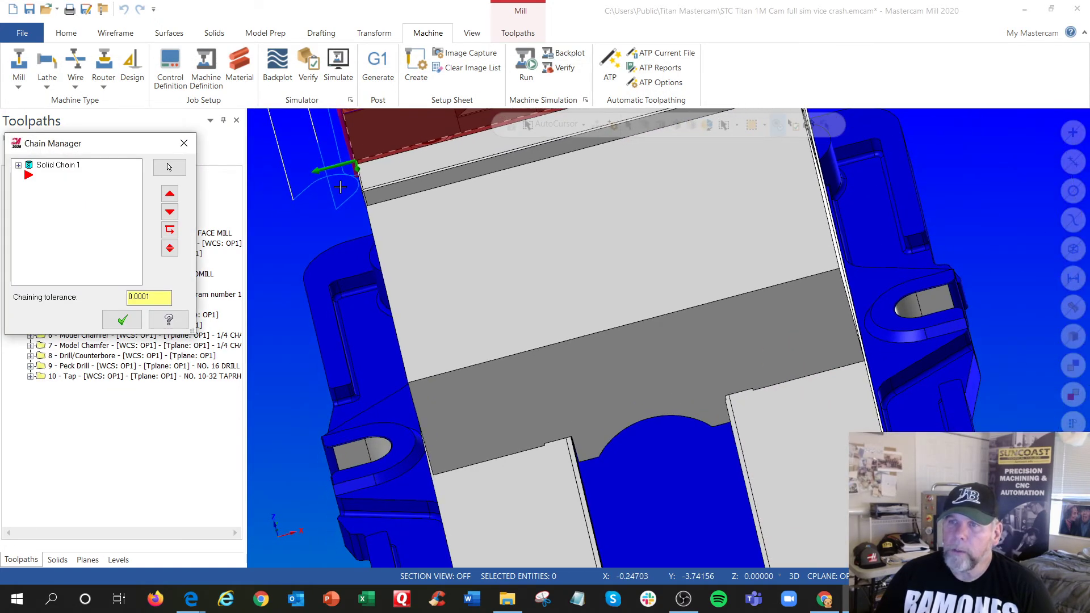
middle_drag(340, 187, 404, 166)
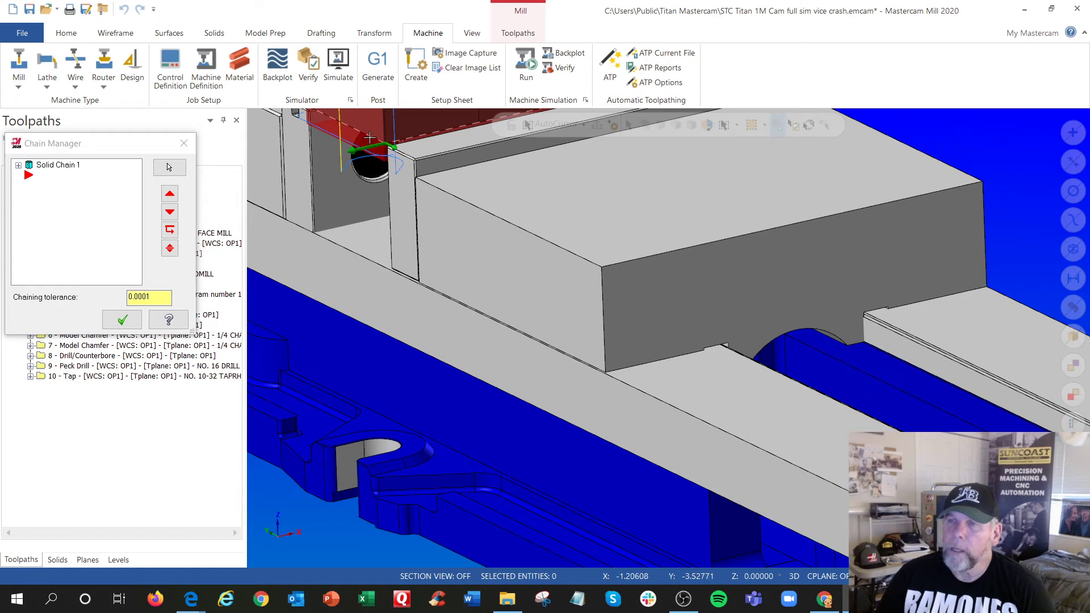
scroll(373, 136, up, 5)
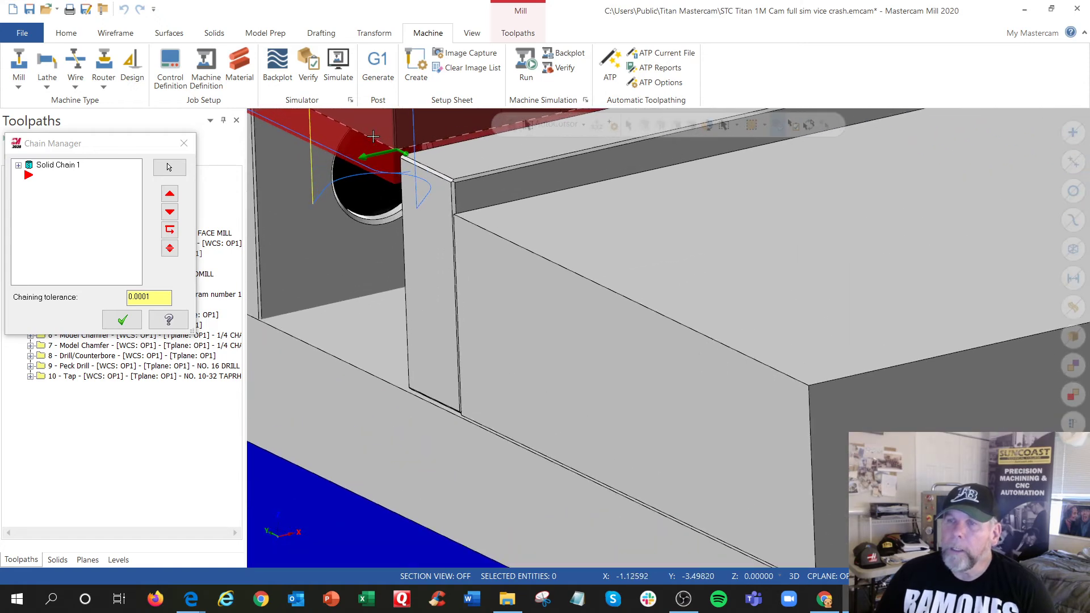
scroll(393, 149, up, 3)
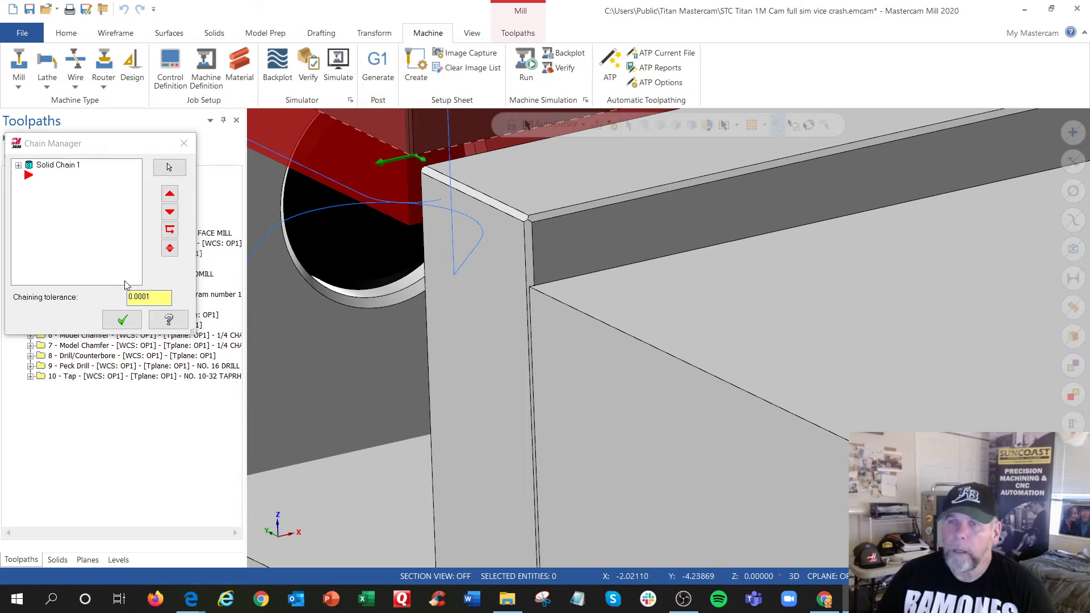
mouse_move(370, 198)
middle_down()
mouse_move(377, 180)
mouse_move(386, 190)
mouse_move(412, 183)
mouse_move(372, 203)
mouse_move(355, 186)
middle_up()
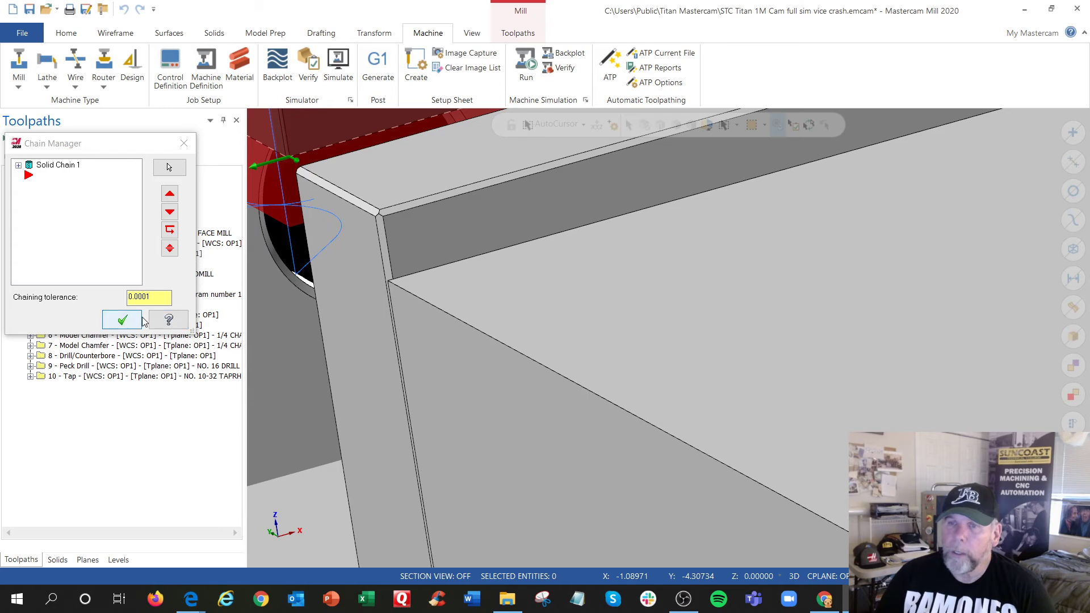
click(122, 320)
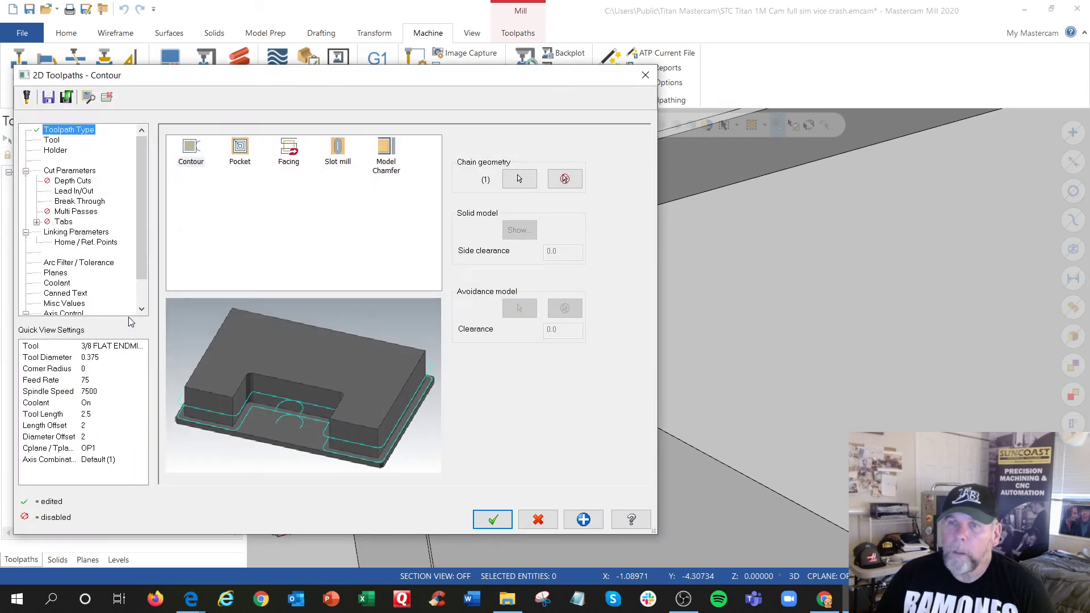
Step: Review the Contour operation's tool, cut parameters, depth cuts, lead in/out, break through, multi passes and linking parameters
click(52, 140)
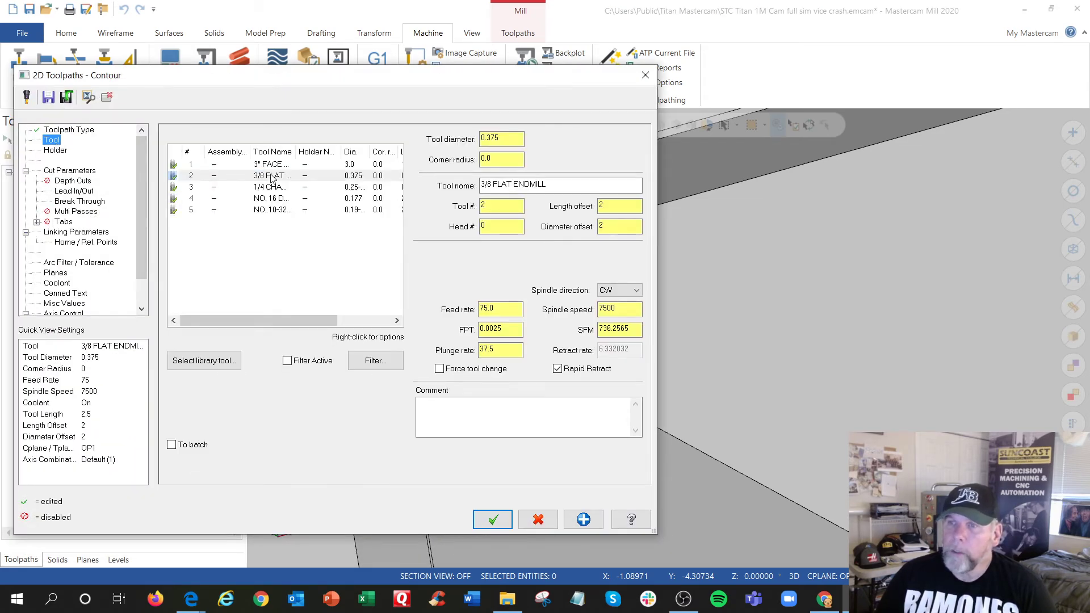
click(80, 177)
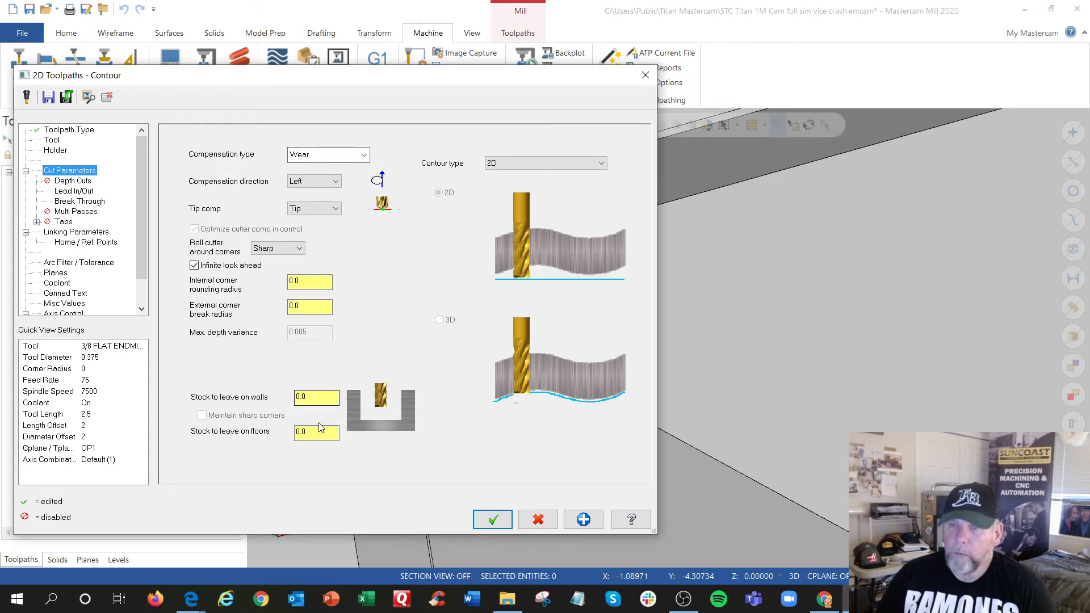
click(85, 181)
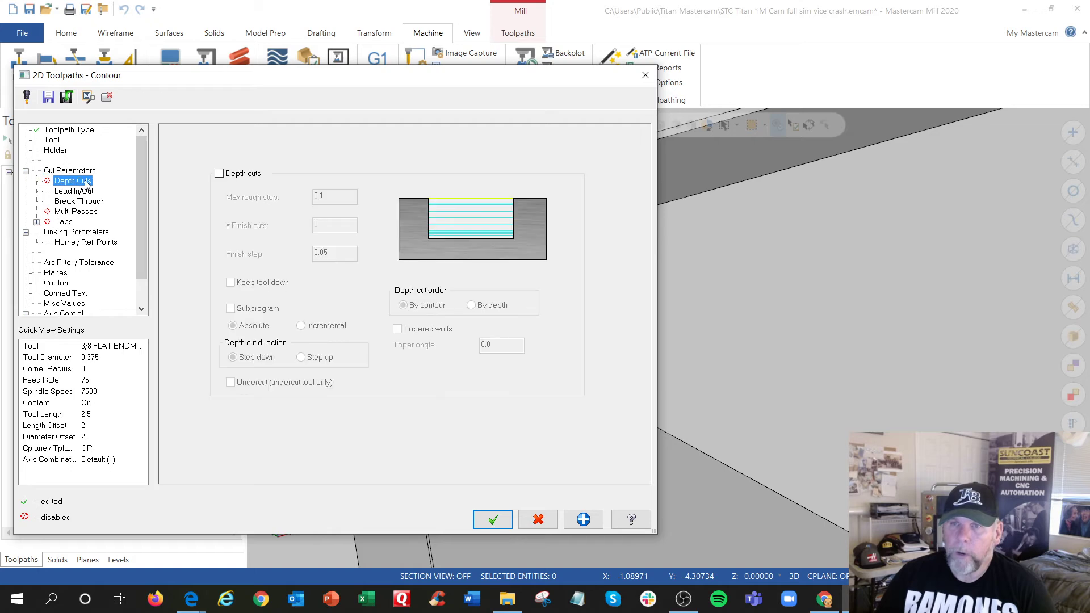
click(85, 192)
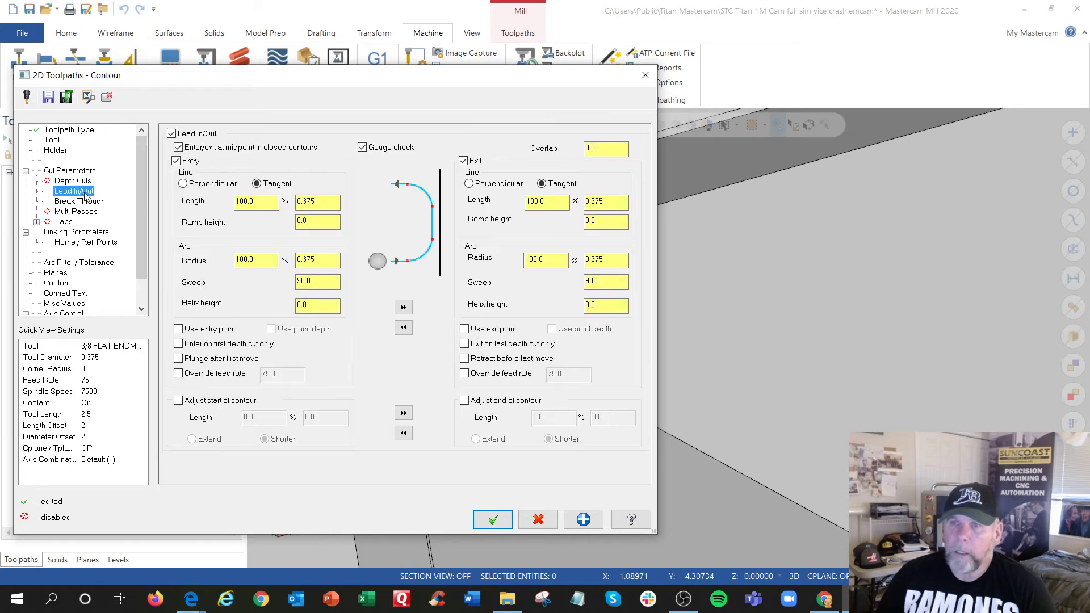
click(89, 204)
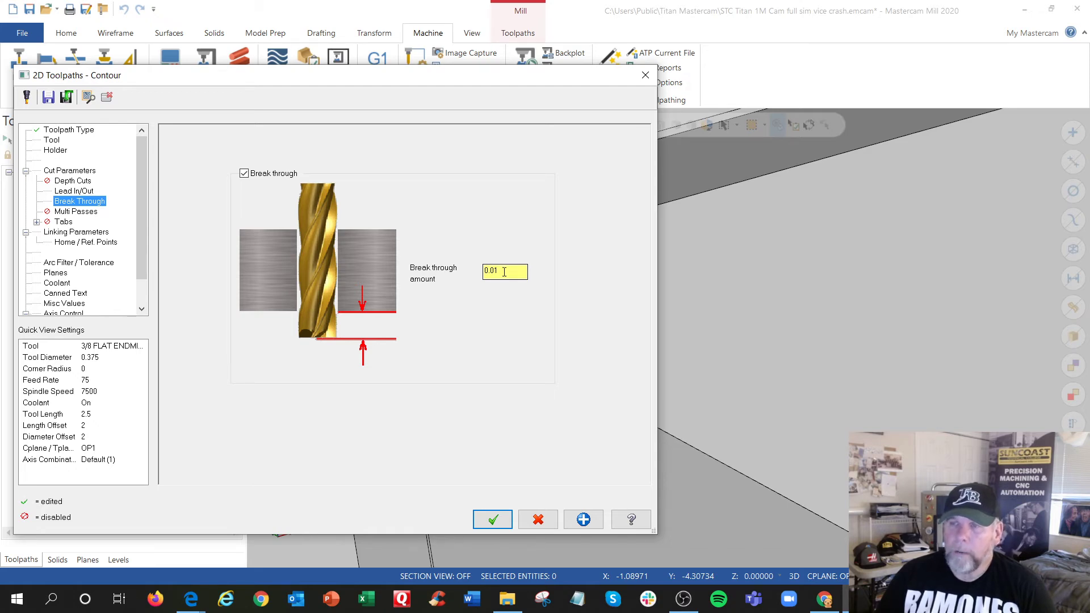
click(81, 213)
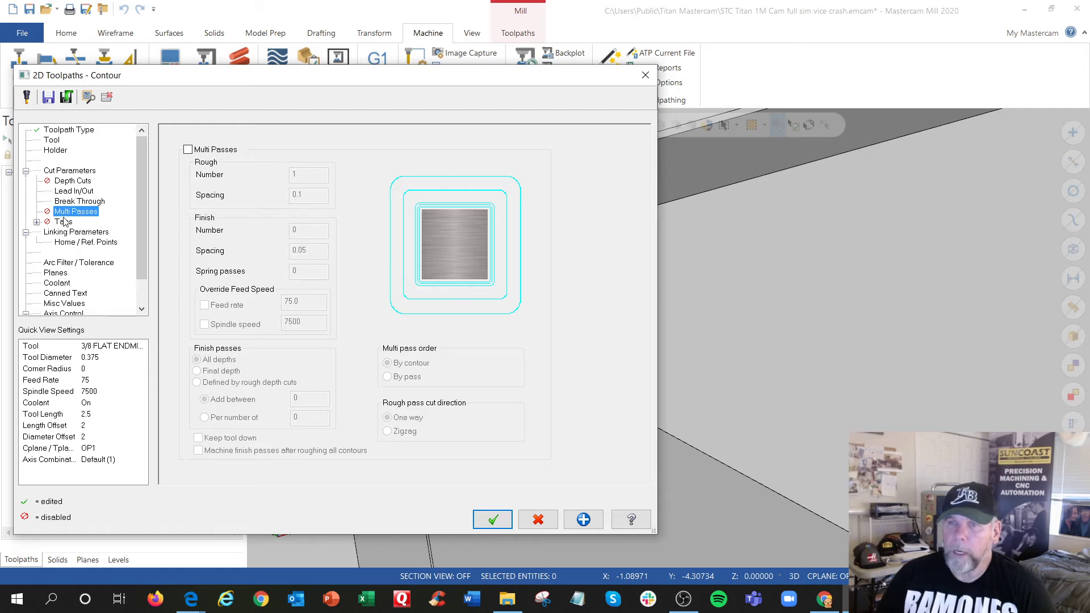
click(68, 232)
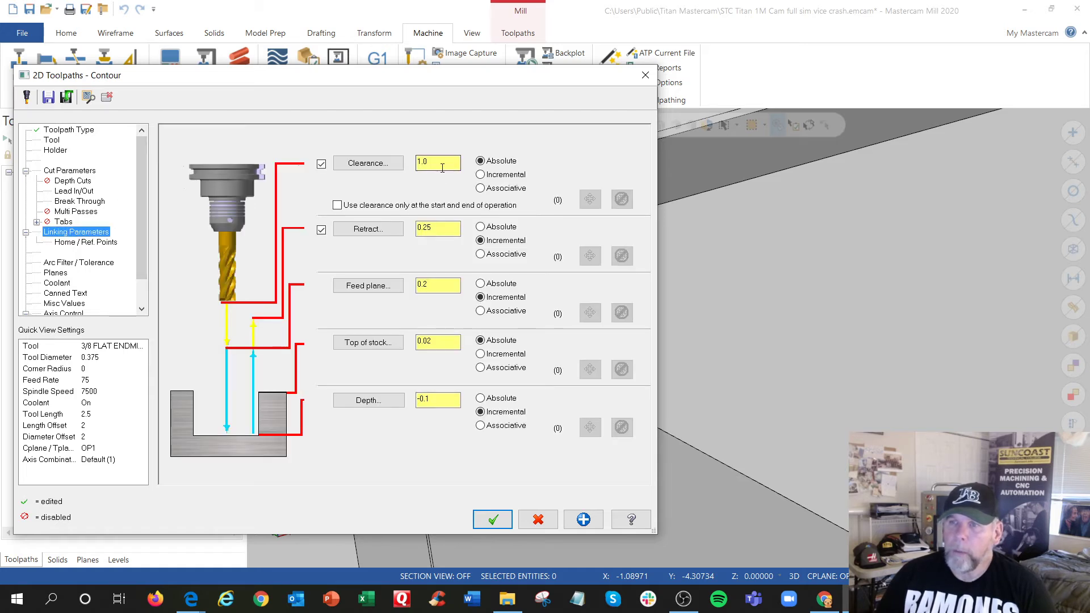
Step: Set the Contour's incremental depth to 0.0 from the lower corner point of the part model and accept the parameters
click(439, 397)
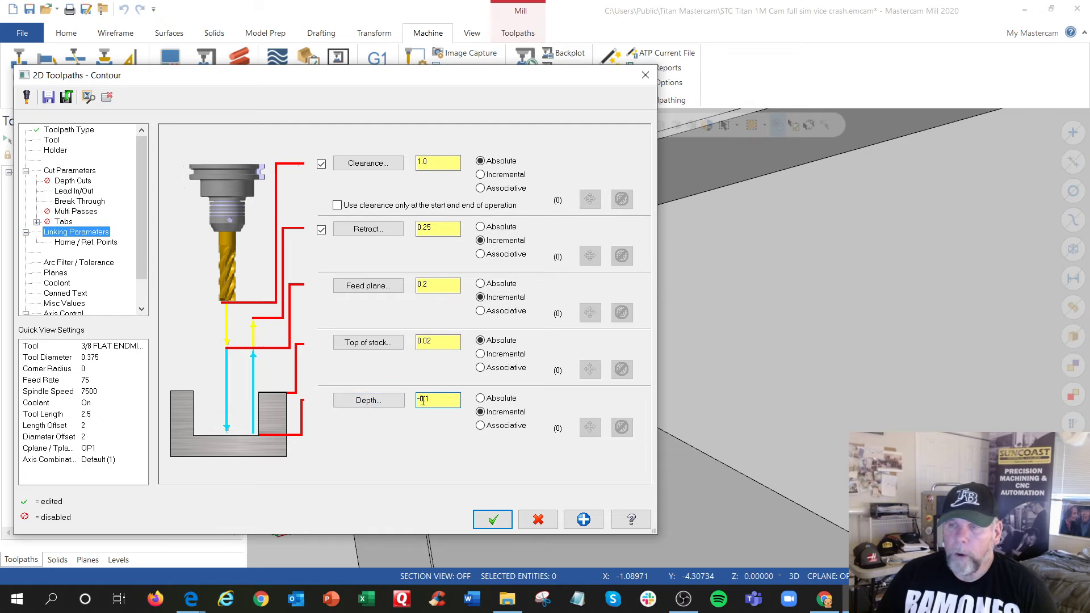
click(385, 409)
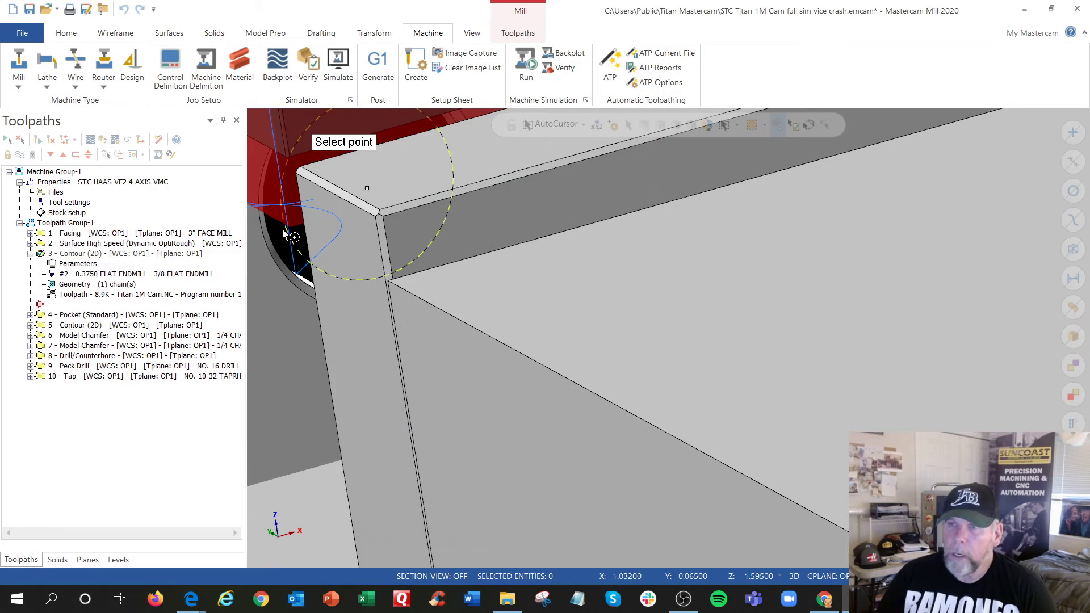
scroll(280, 156, down, 5)
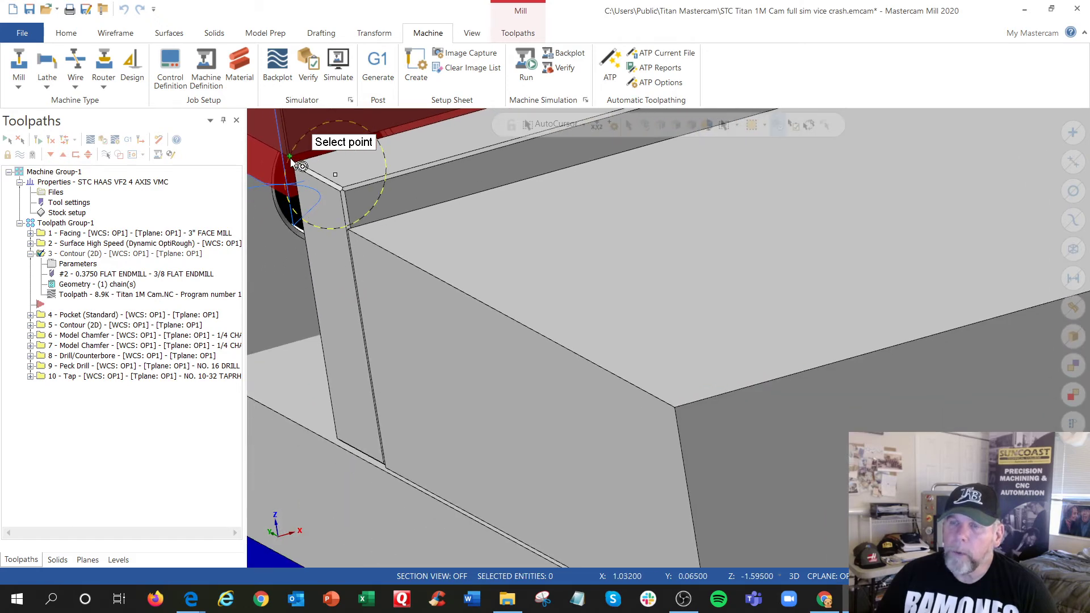
scroll(284, 160, up, 5)
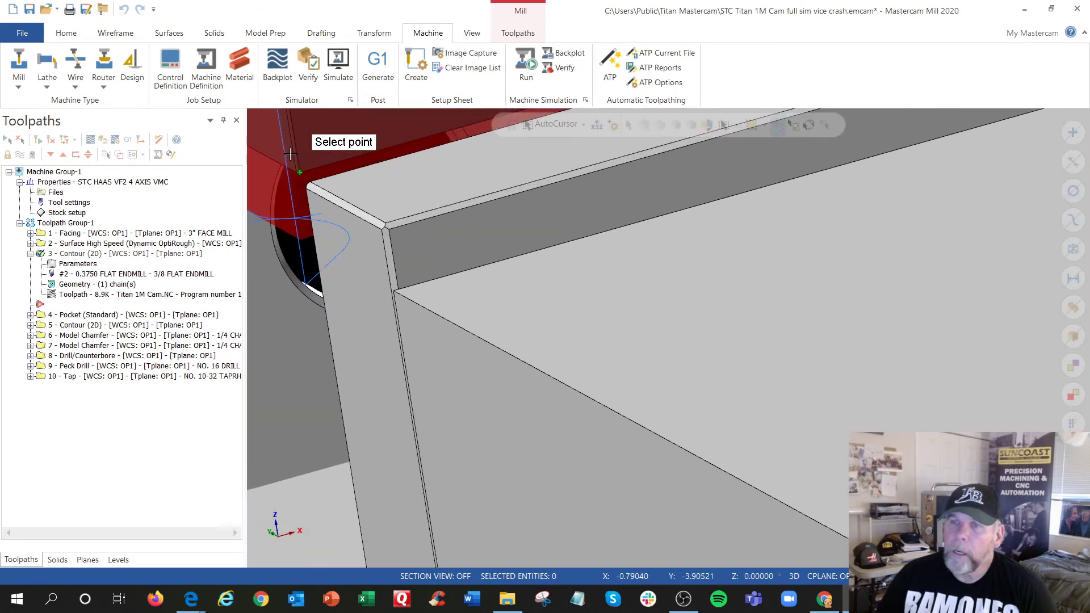
scroll(290, 154, up, 5)
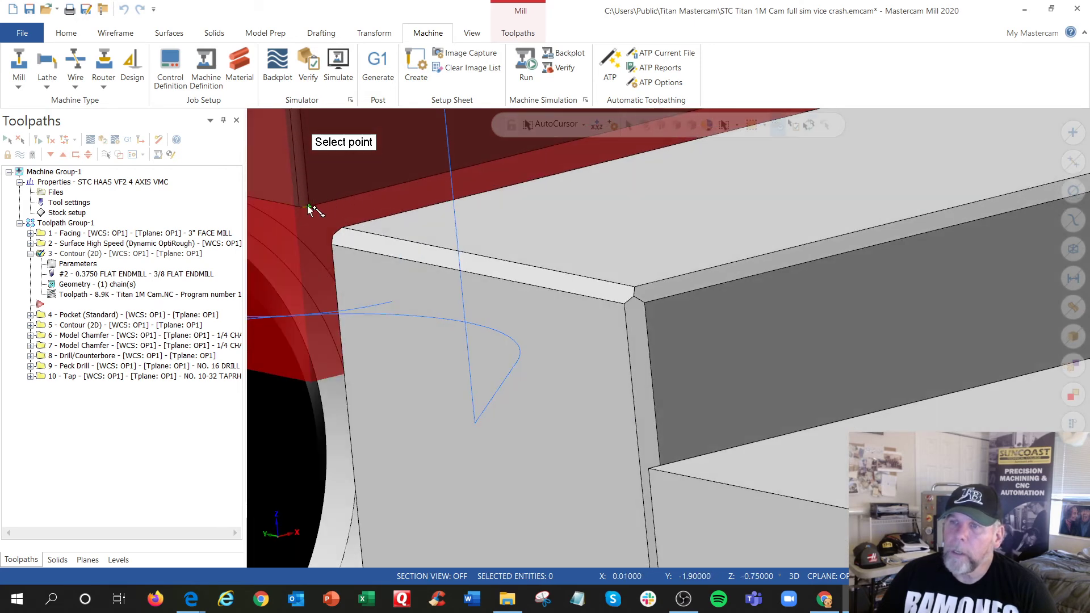
scroll(315, 208, up, 5)
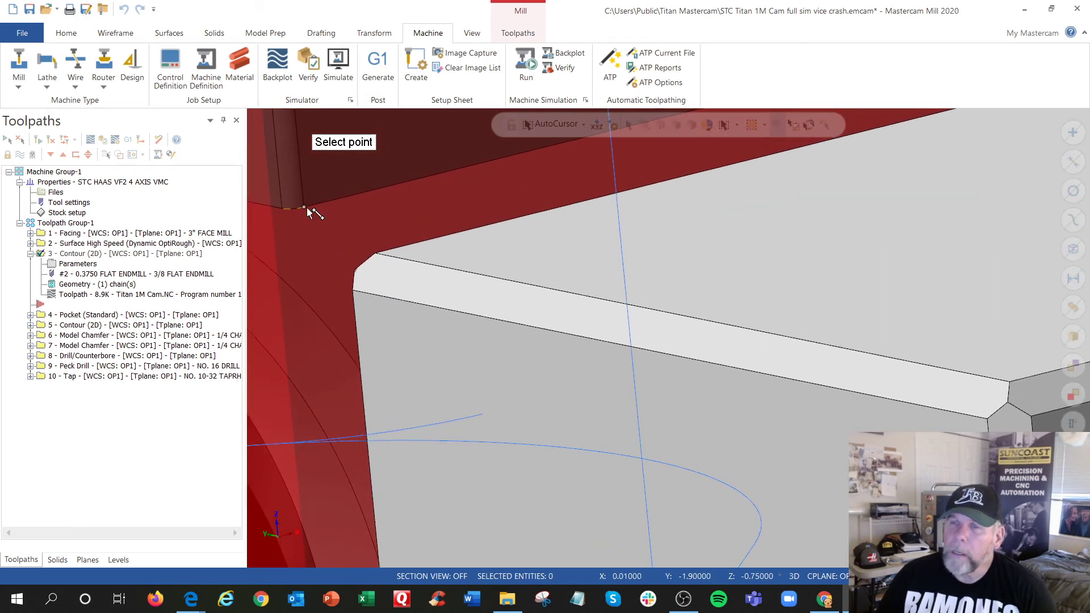
click(307, 208)
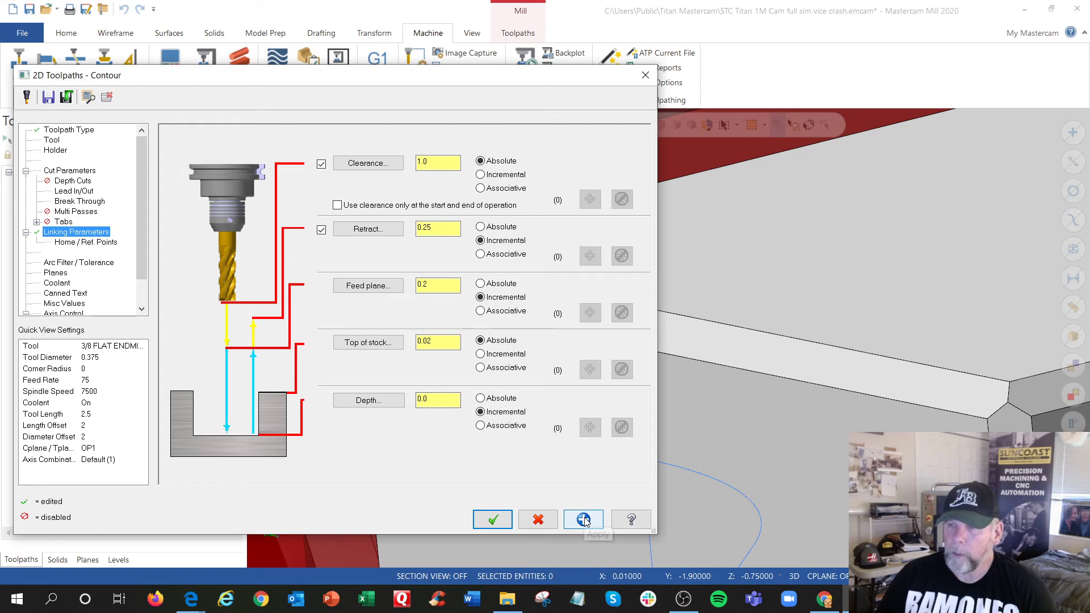
click(493, 520)
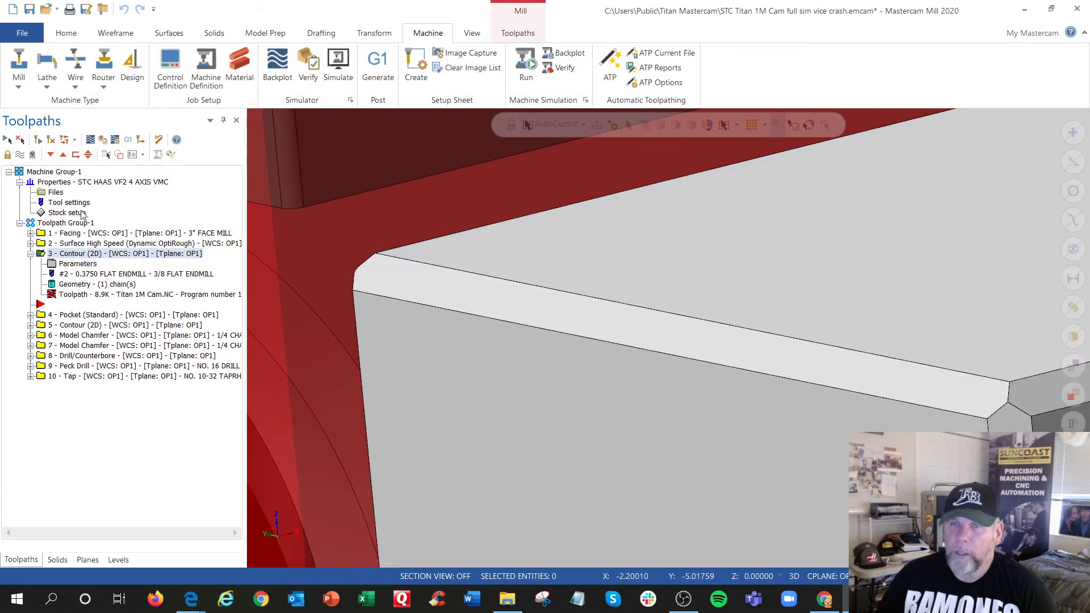
Step: Regenerate the Contour (2D) toolpath and check its entry moves against the vise jaw, up close and in the isometric view
click(38, 140)
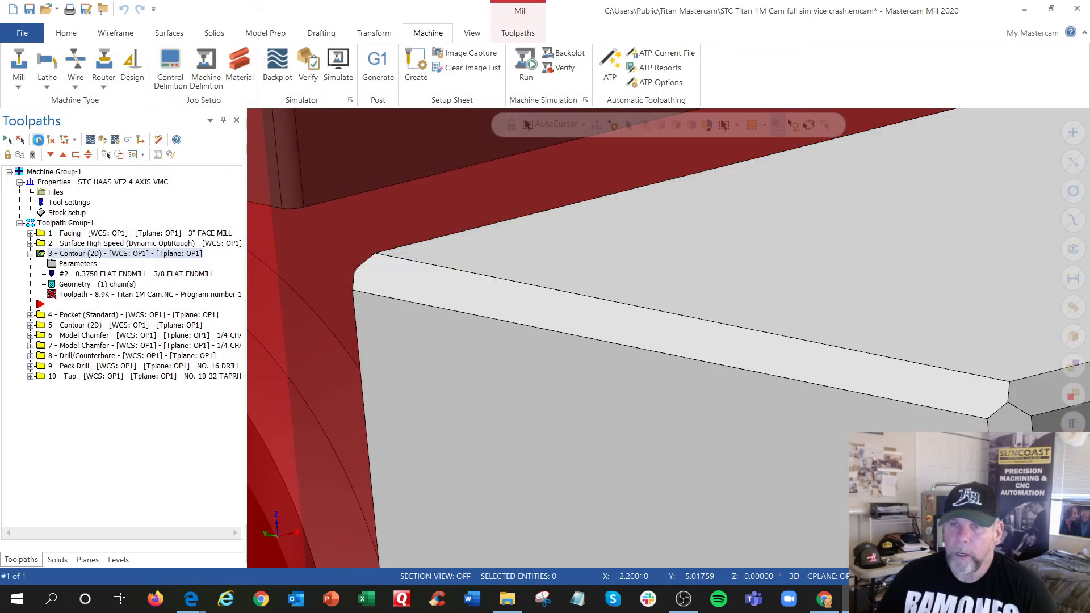
scroll(349, 296, up, 10)
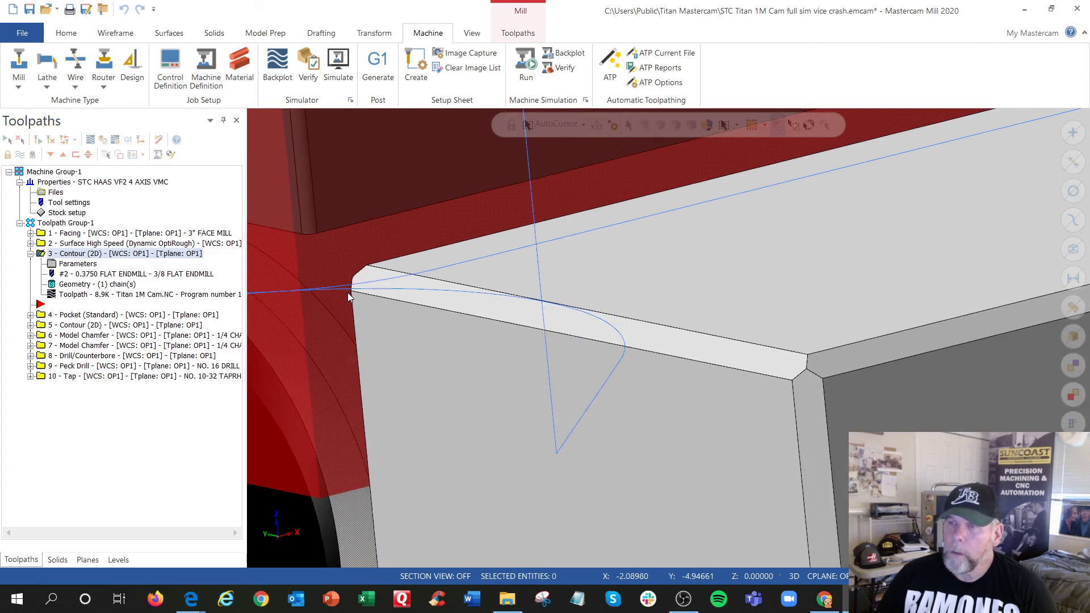
scroll(349, 300, down, 5)
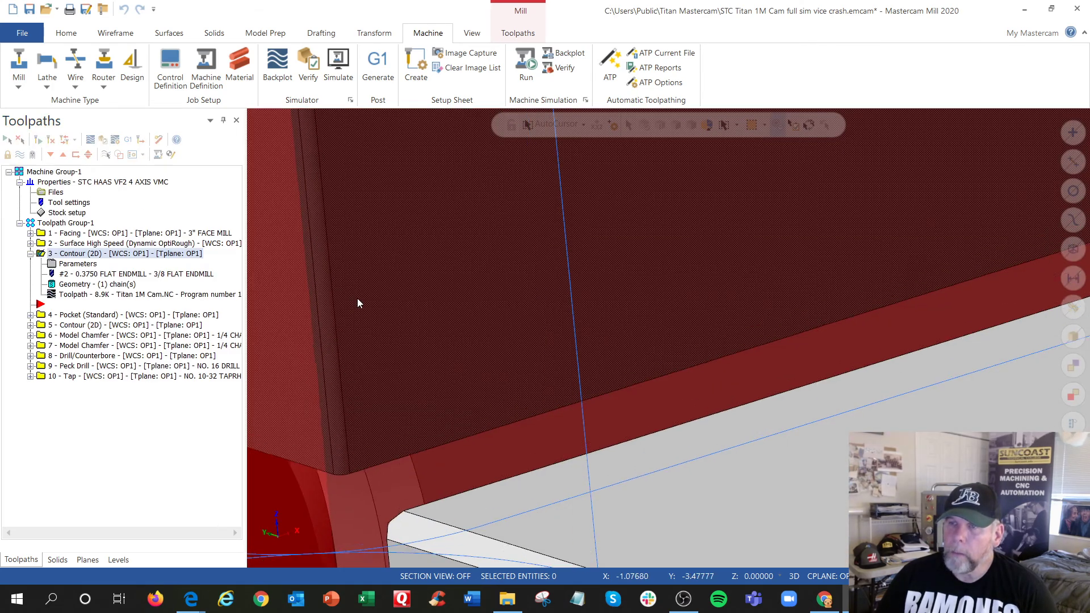
scroll(368, 339, down, 8)
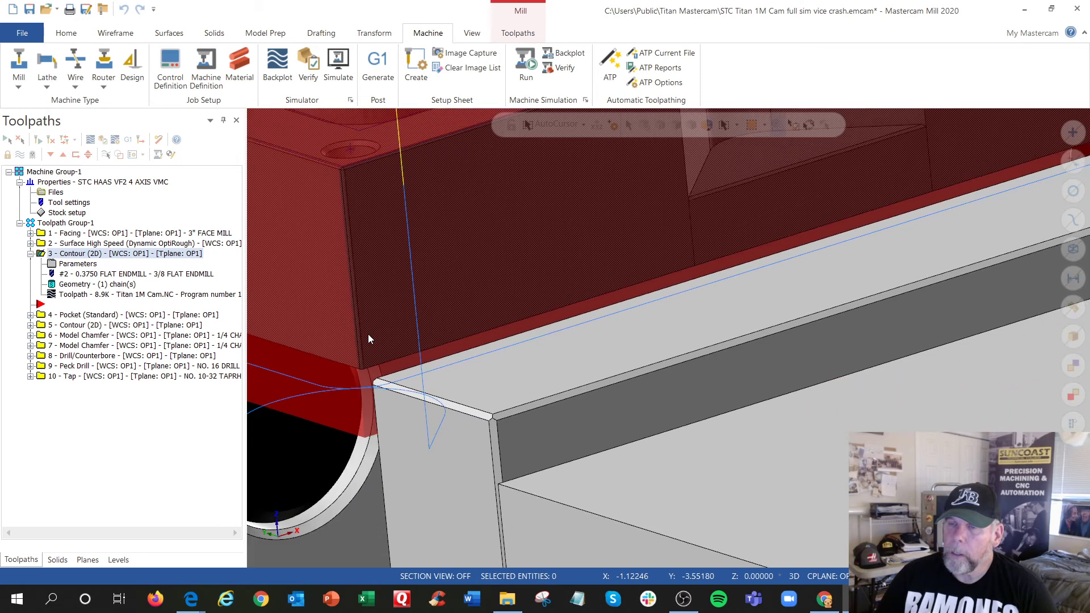
mouse_move(361, 361)
middle_down()
mouse_move(383, 341)
mouse_move(307, 342)
mouse_move(228, 368)
middle_up()
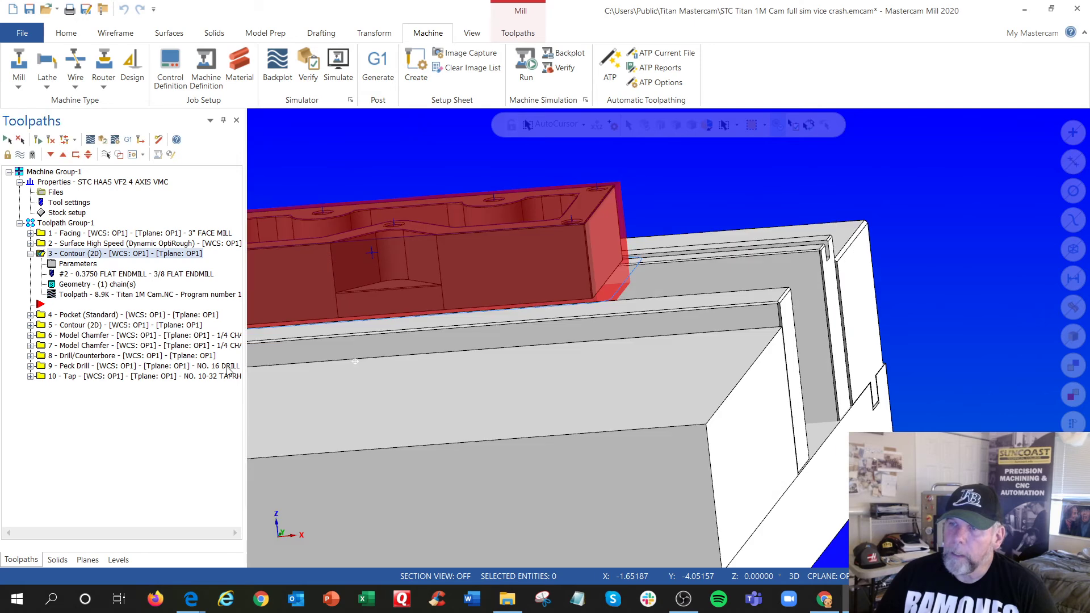
right_click(454, 162)
click(492, 213)
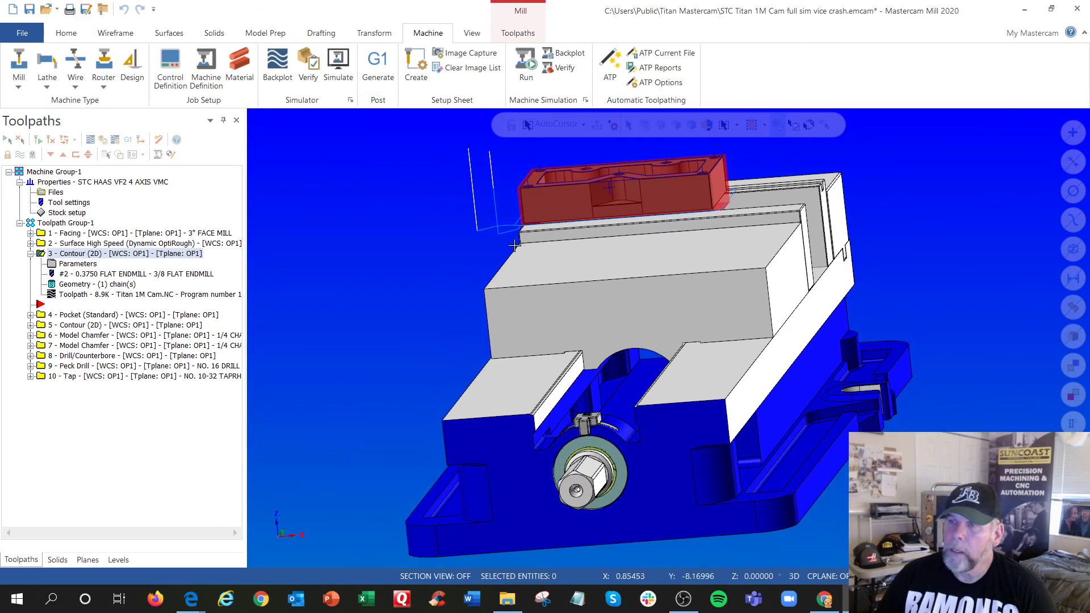
right_click(394, 181)
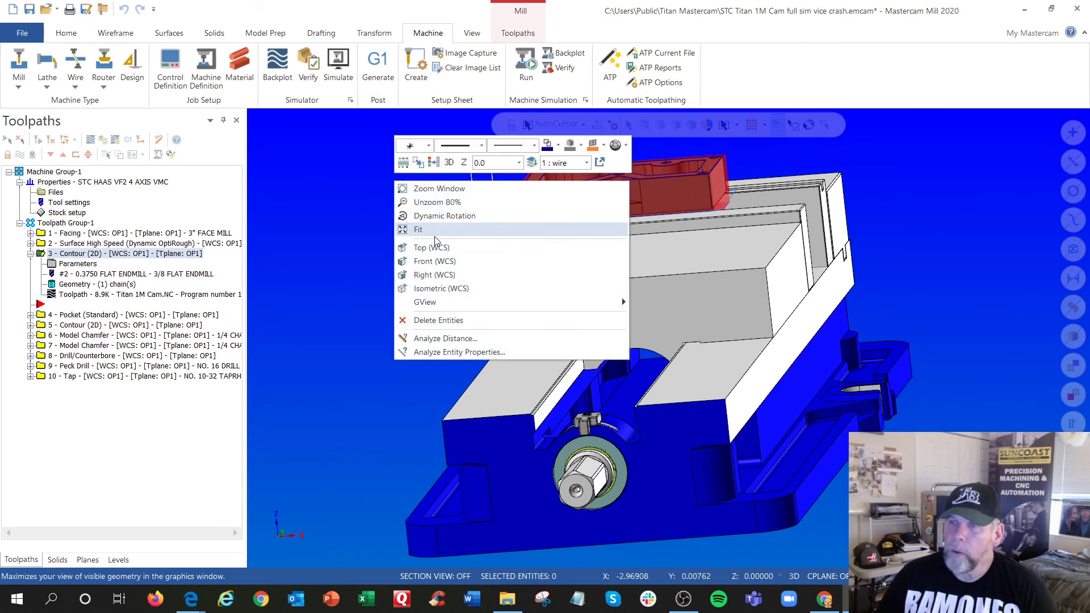
click(448, 289)
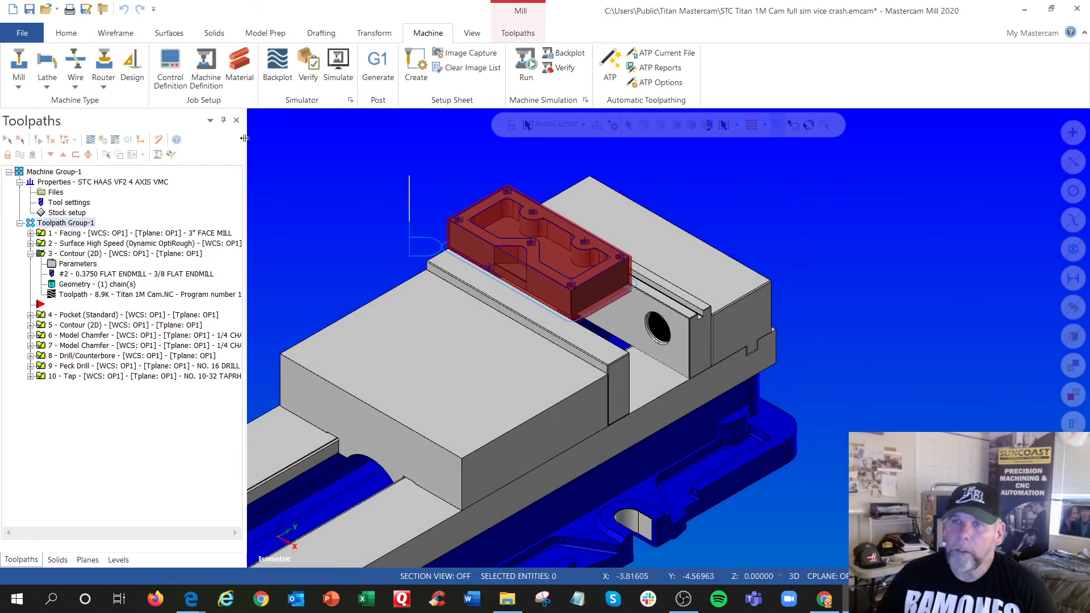
Step: Open all operations of Toolpath Group-1 in the machine simulation and frame the stock and vise jaws up close
click(339, 78)
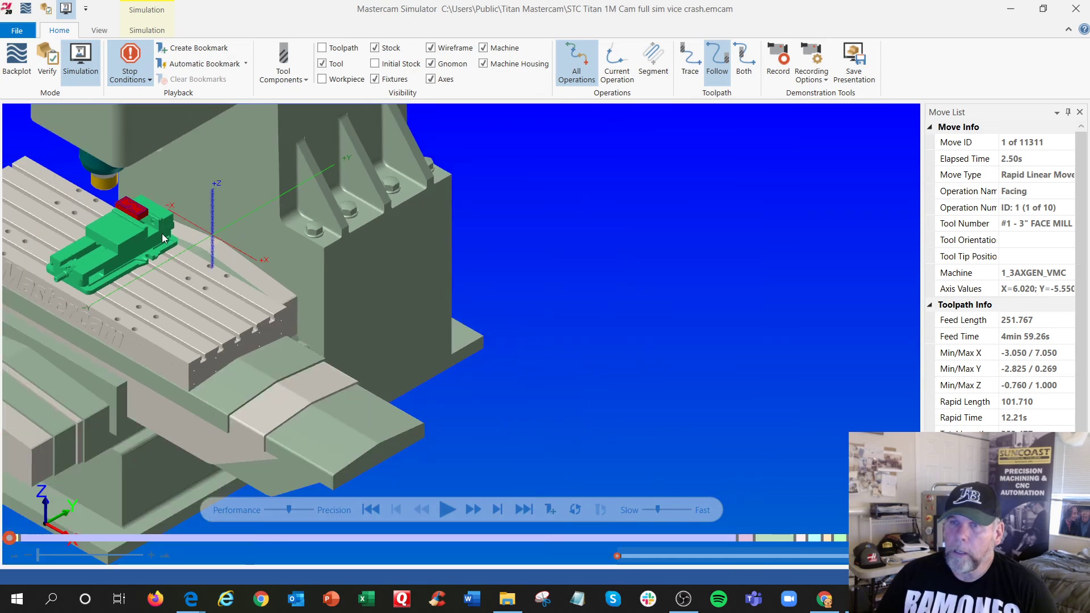
right_click(163, 236)
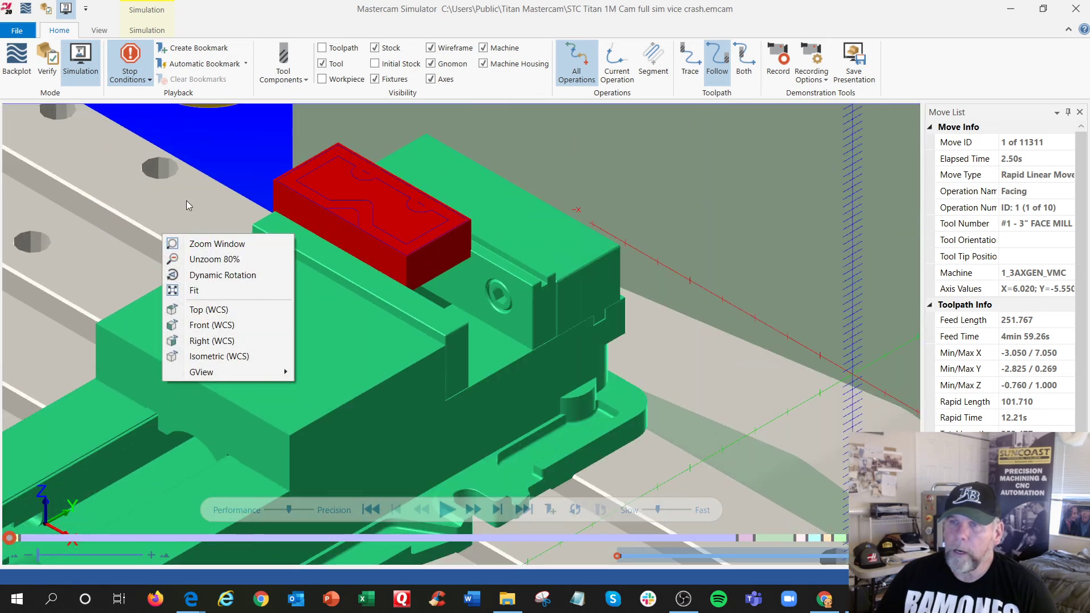
click(353, 346)
middle_drag(353, 343, 353, 327)
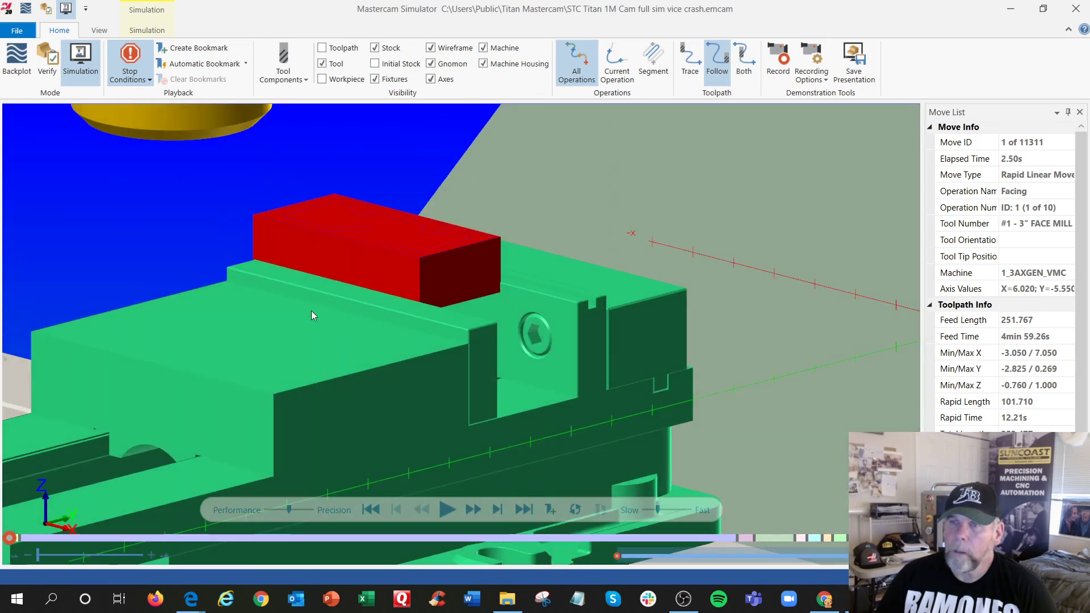
scroll(311, 316, up, 2)
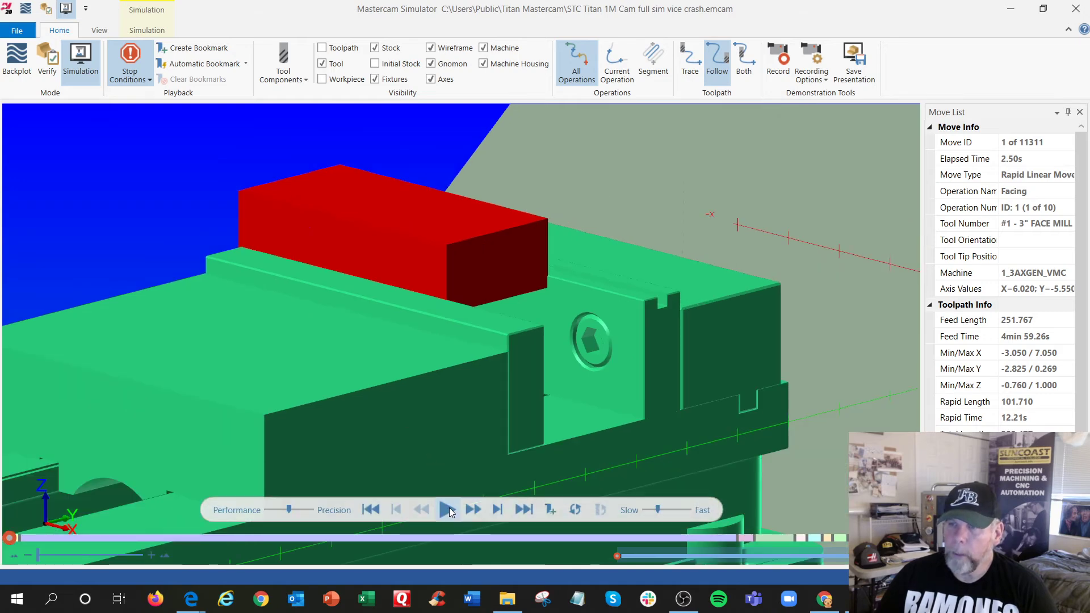
Step: Simulate the Facing, Surface High Speed and first Contour operations, and check the contoured wall's lower edge against the vise jaw
click(448, 508)
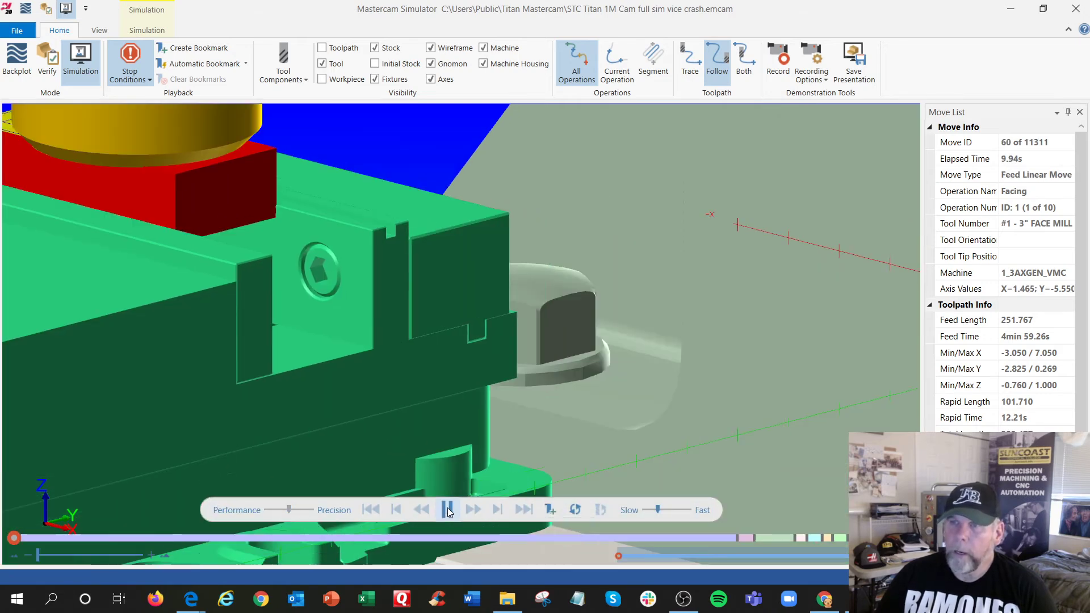
scroll(359, 391, down, 2)
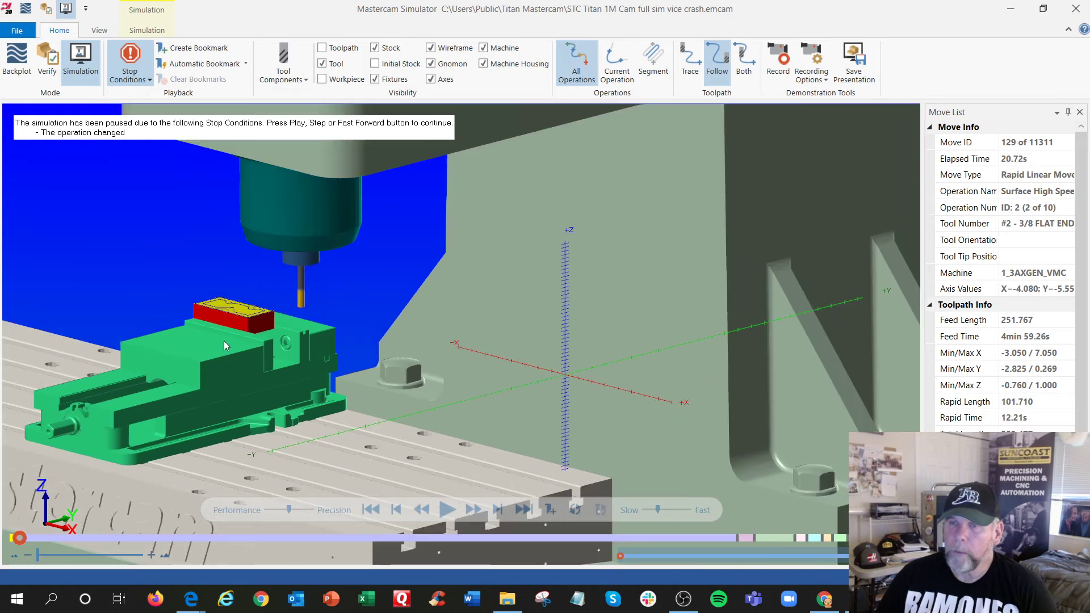
scroll(216, 335, up, 6)
scroll(124, 301, down, 1)
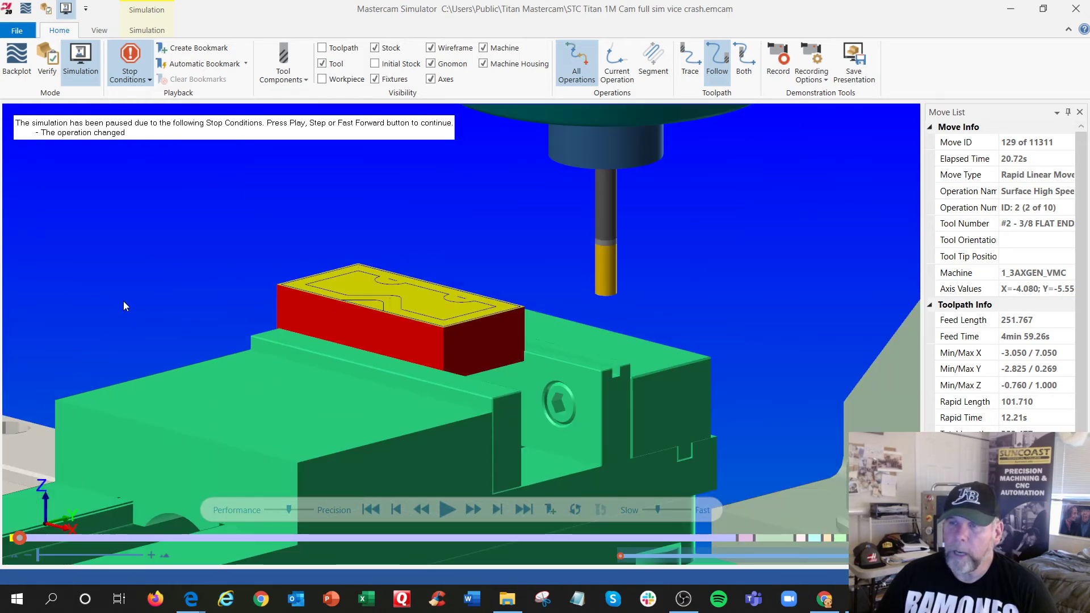
click(440, 509)
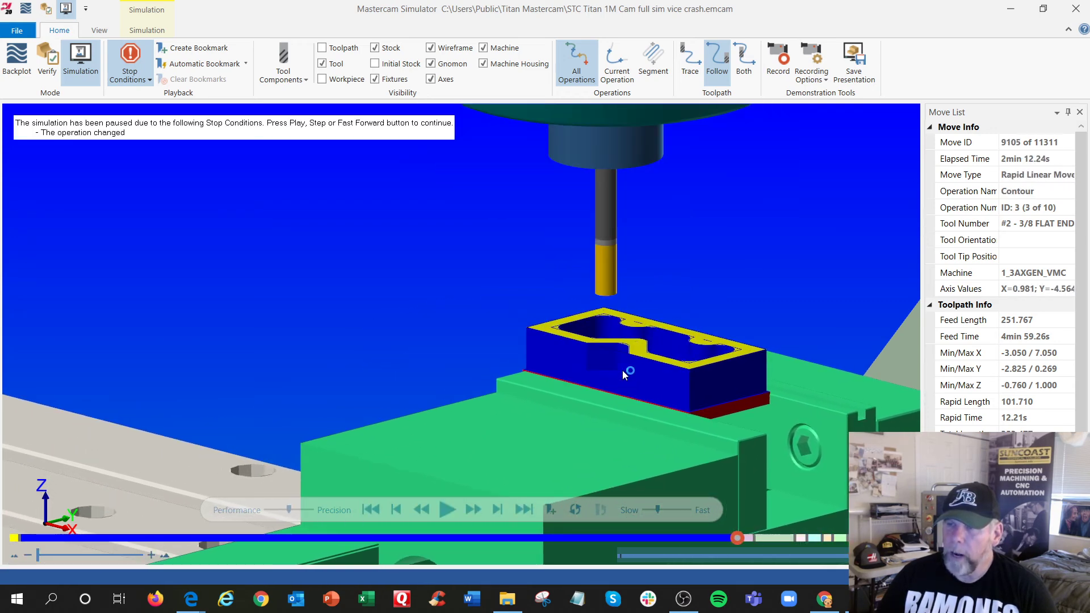
click(447, 510)
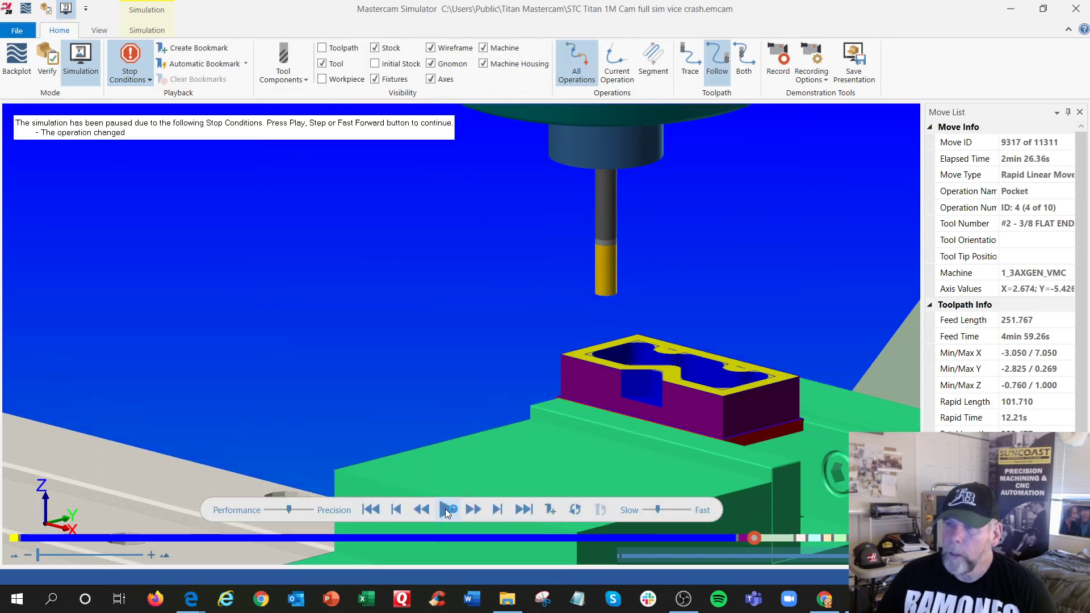
scroll(607, 408, up, 5)
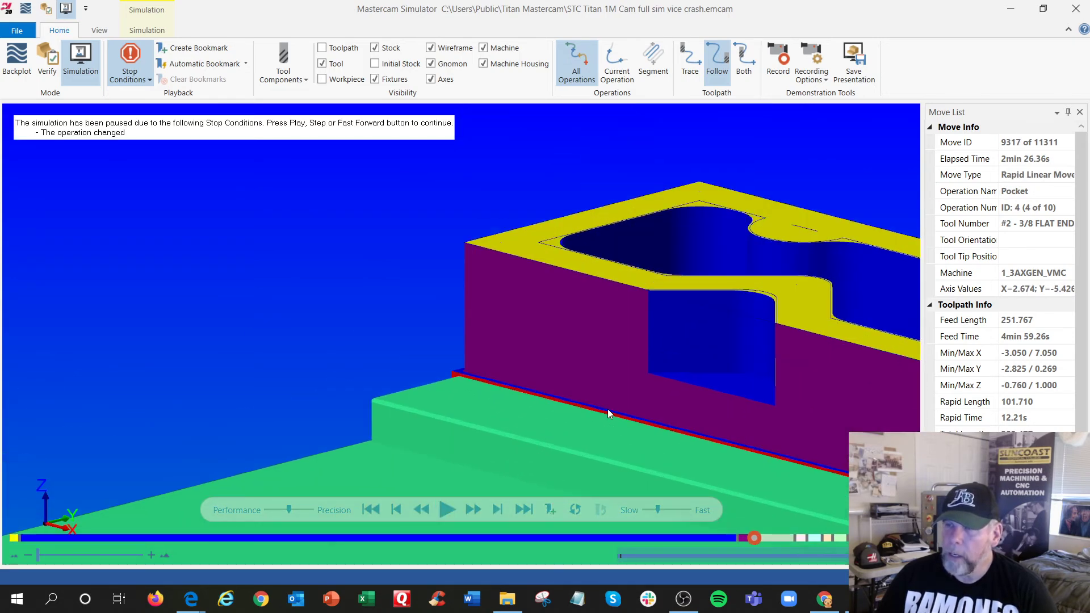
scroll(417, 377, down, 5)
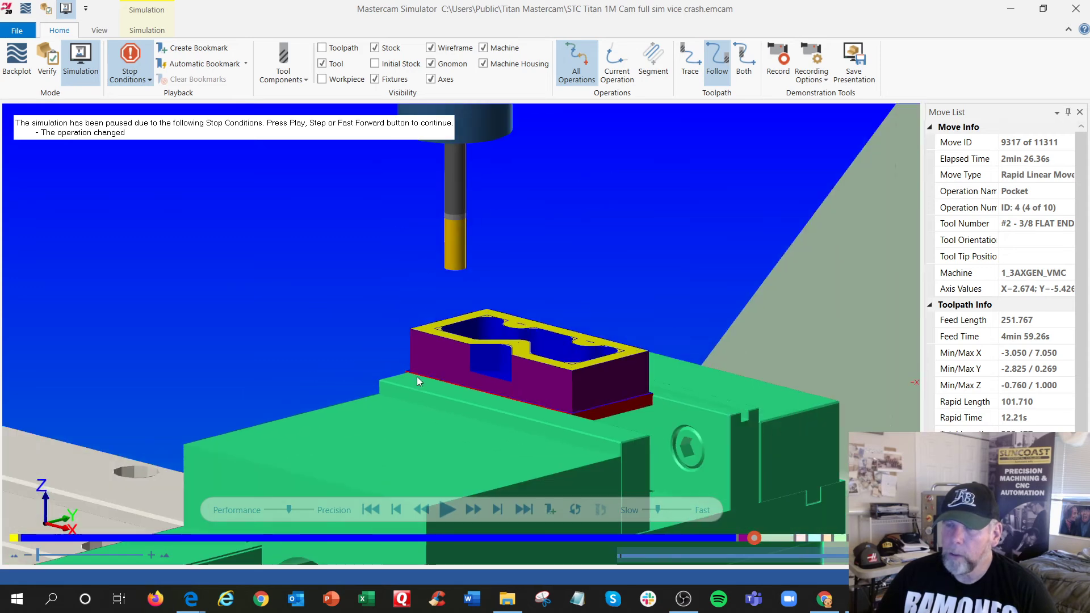
Step: Simulate the Pocket, second Contour and first Model Chamfer operations, and inspect the part's outer chamfered edges up close
click(449, 509)
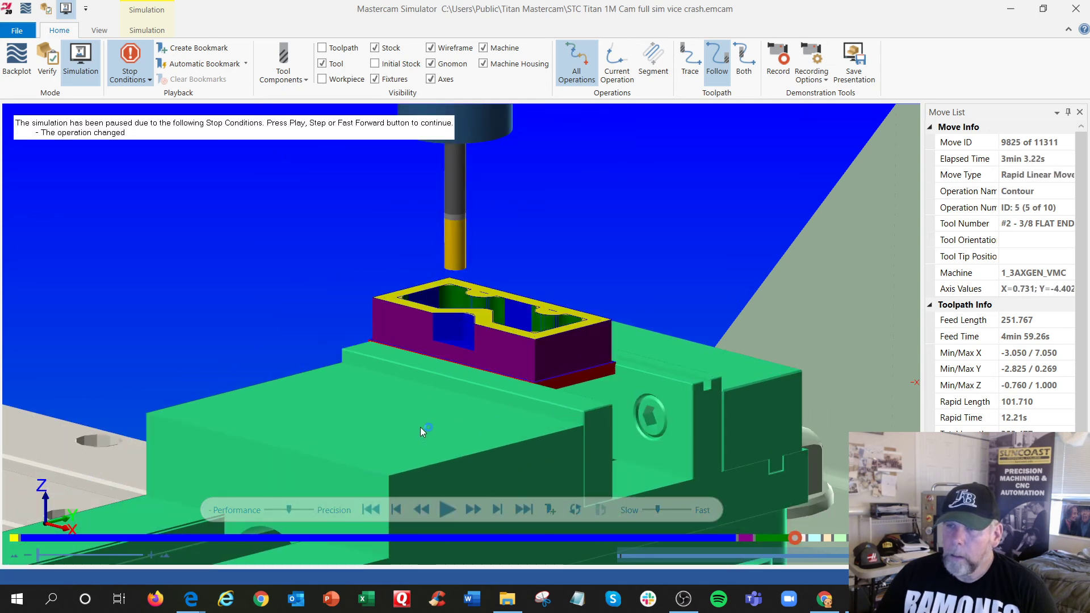
mouse_move(419, 426)
middle_down()
mouse_move(417, 443)
mouse_move(417, 431)
middle_up()
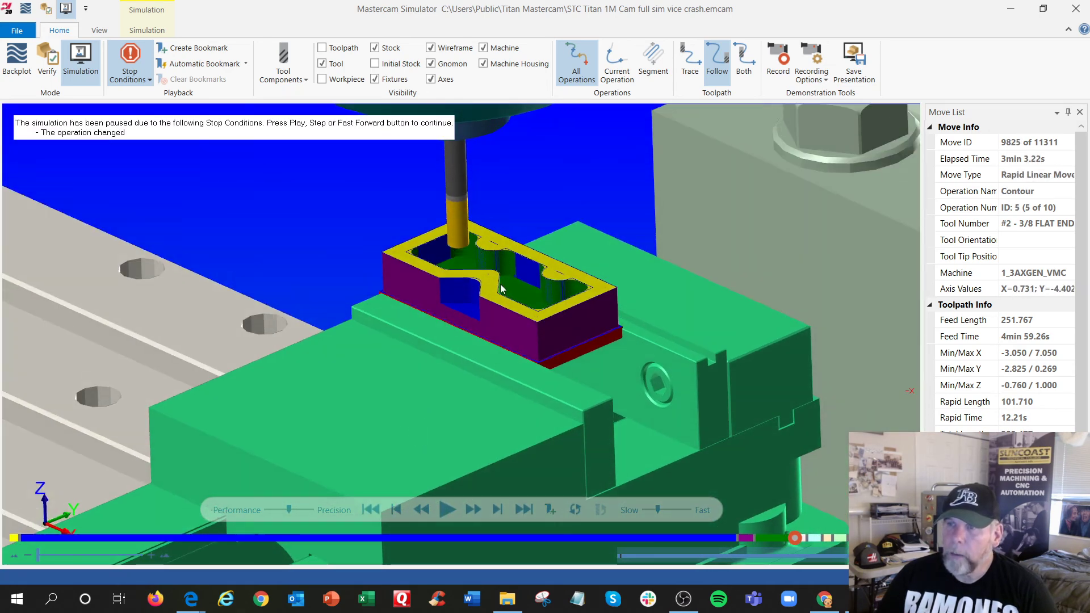
click(447, 509)
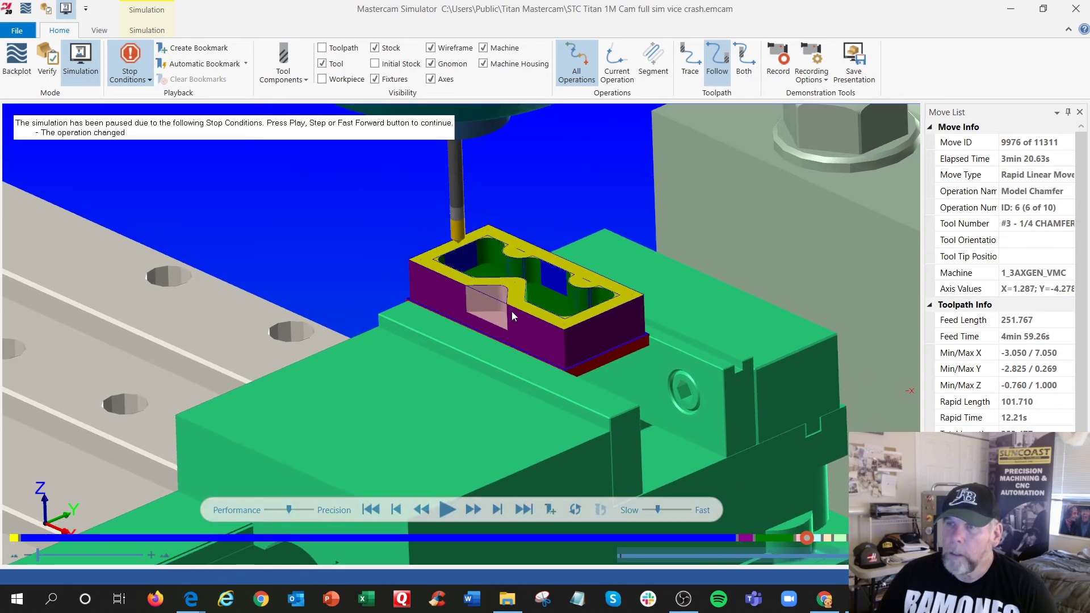
click(447, 506)
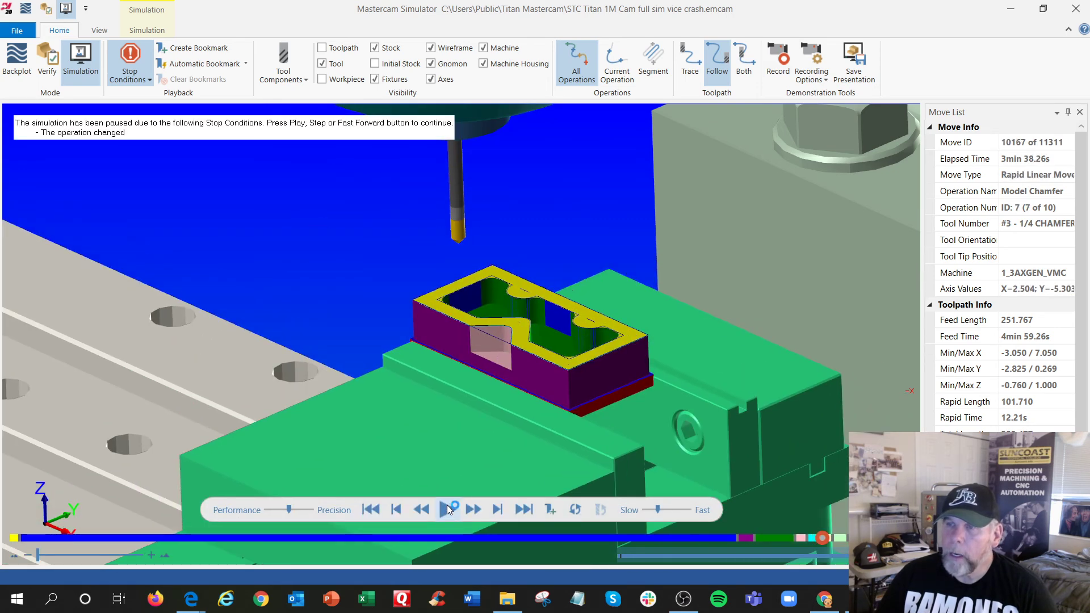
scroll(499, 303, up, 5)
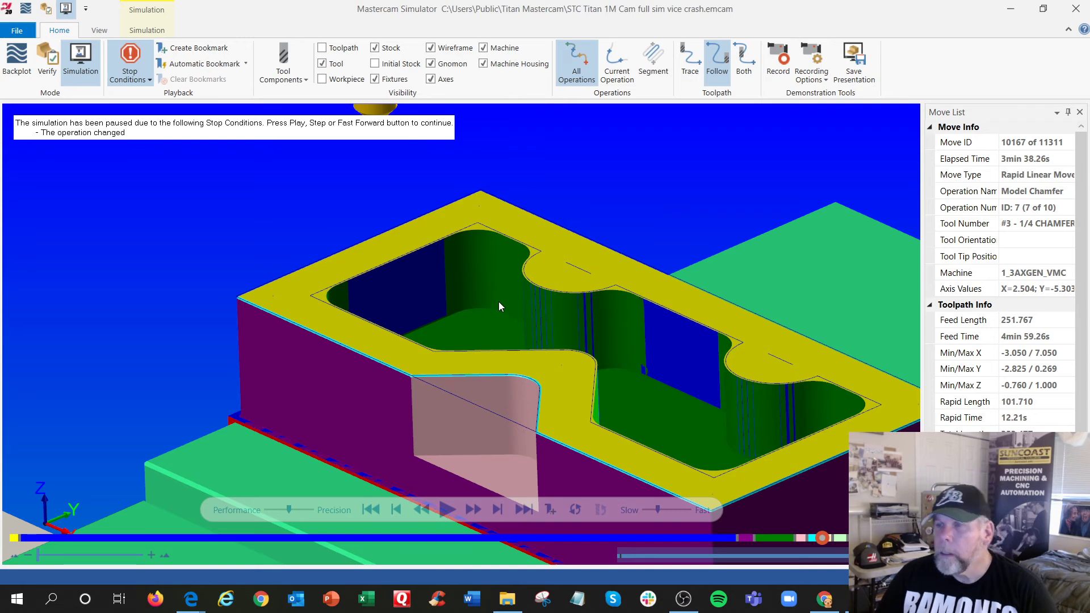
scroll(499, 302, down, 6)
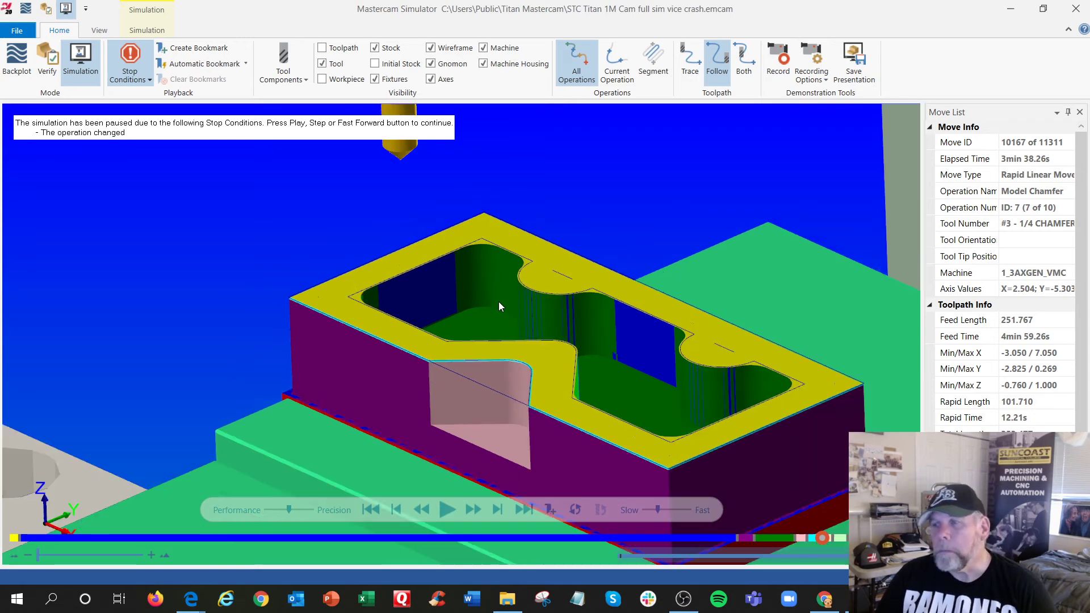
Step: Simulate the second Model Chamfer operation and inspect the chamfer around the pocket's inner edges
click(447, 510)
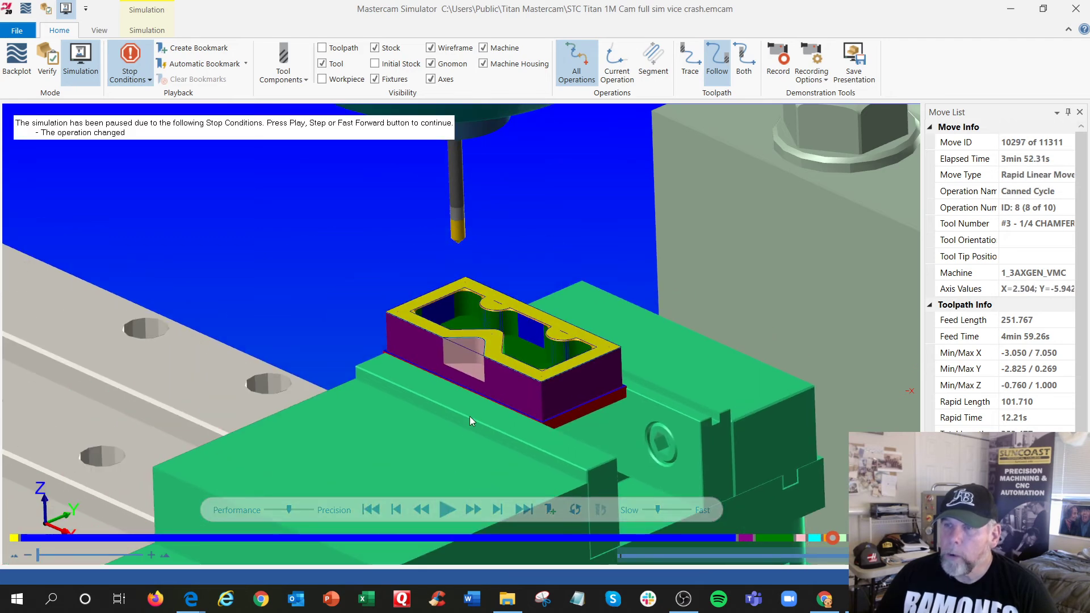
scroll(461, 356, up, 5)
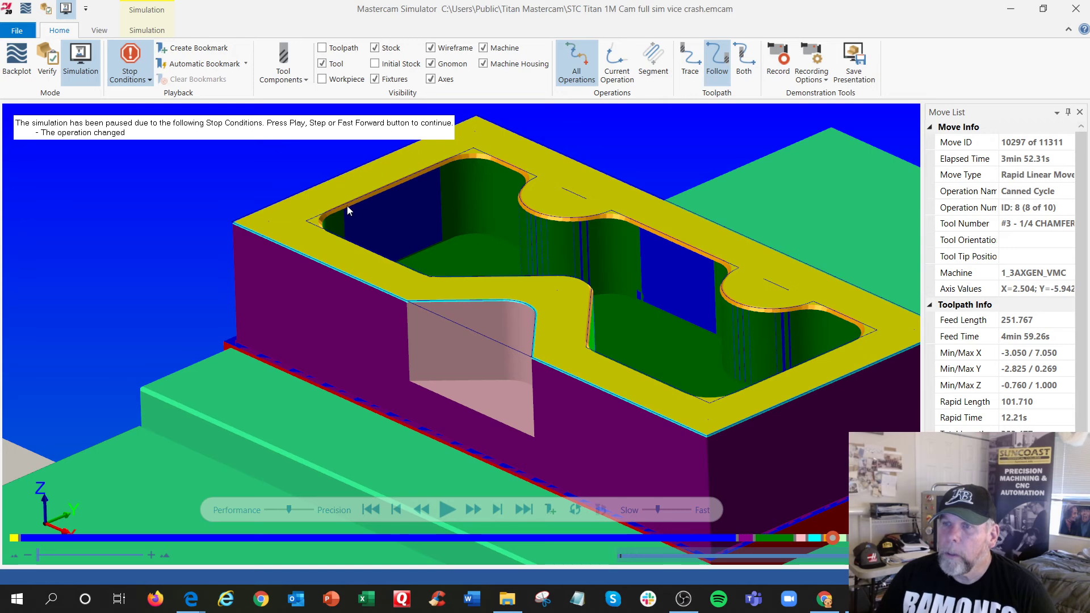
scroll(415, 267, down, 6)
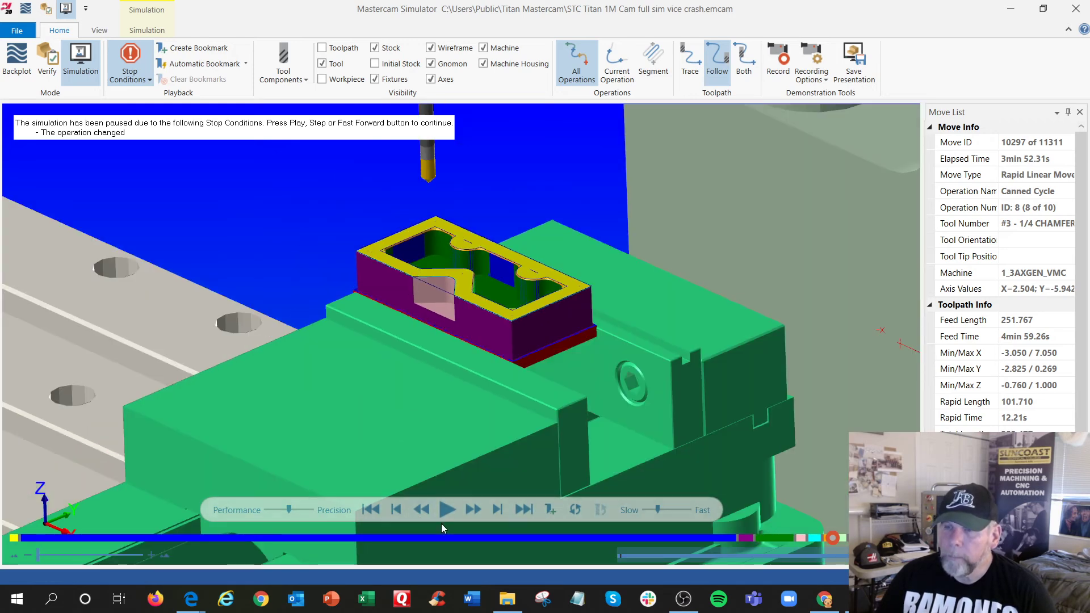
Step: Simulate the three canned cycles with the 1/4 chamfer tool, the No. 16 drill and the No. 10-32 tap, ending with the full machine in view
click(442, 514)
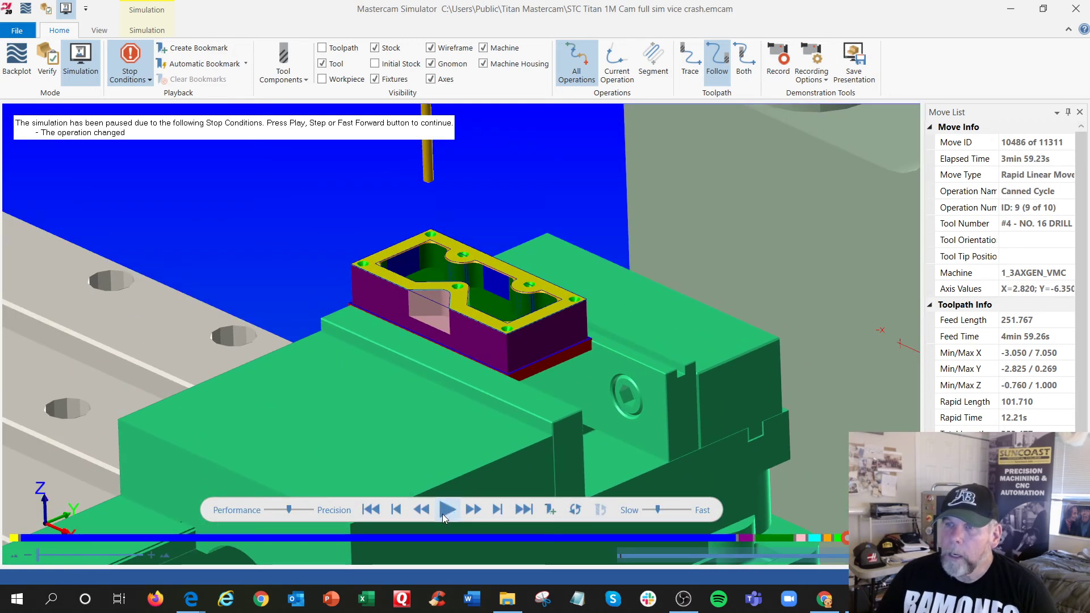
click(441, 508)
scroll(409, 477, down, 4)
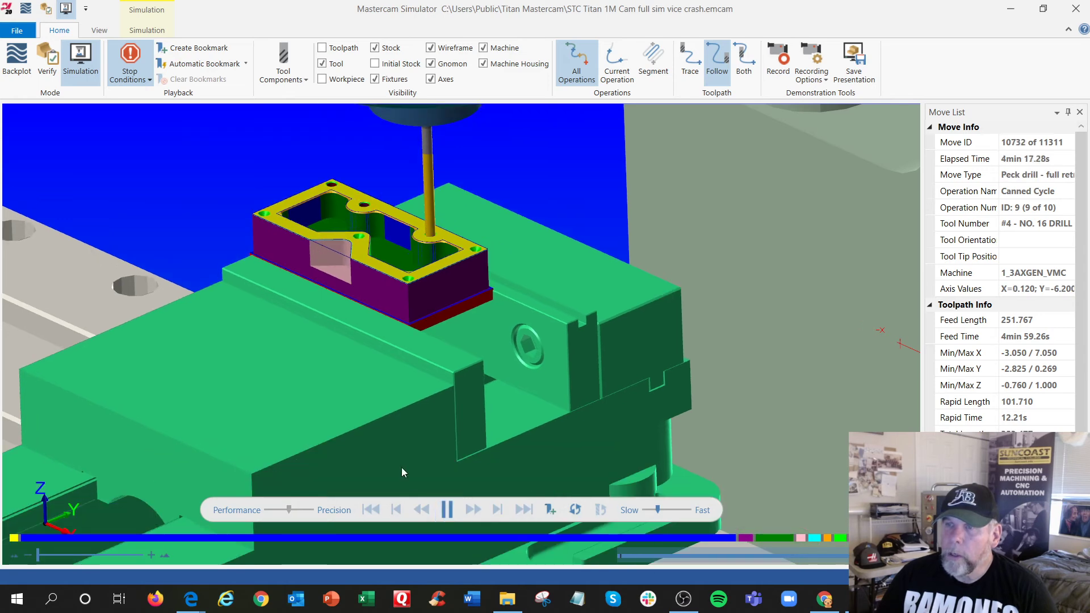
scroll(381, 424, down, 6)
scroll(381, 424, down, 1)
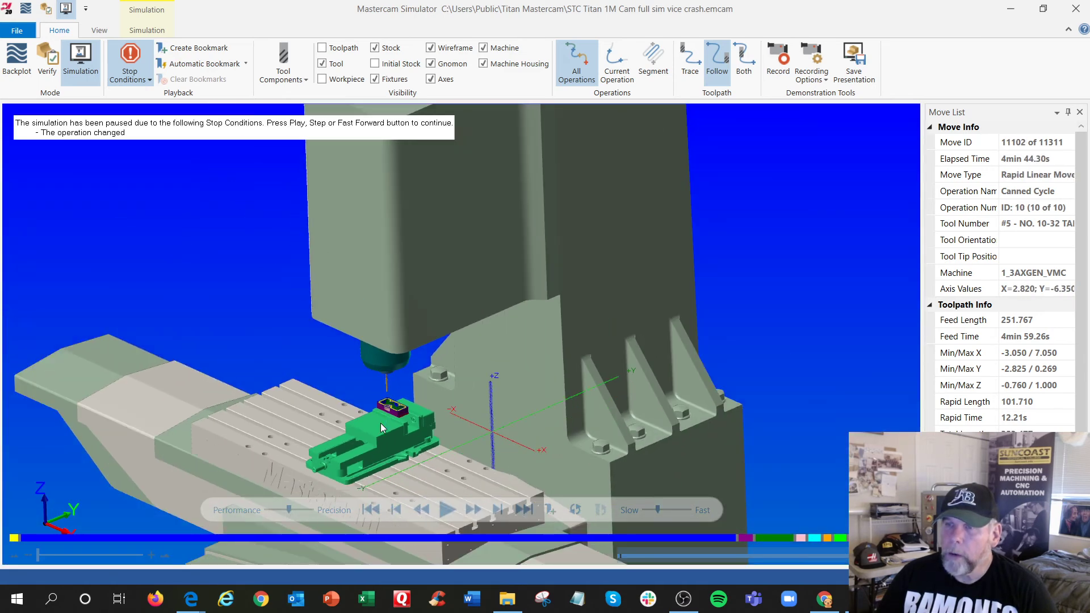
click(446, 511)
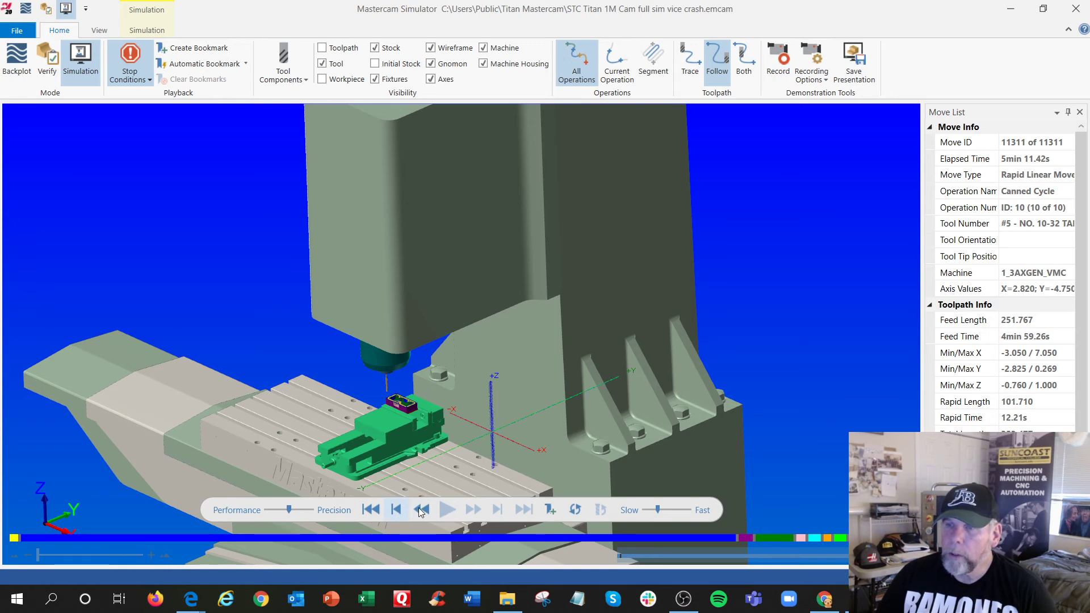
Step: Restart the simulation from the first move and run the Facing through second Contour operations in the full machine view
click(379, 509)
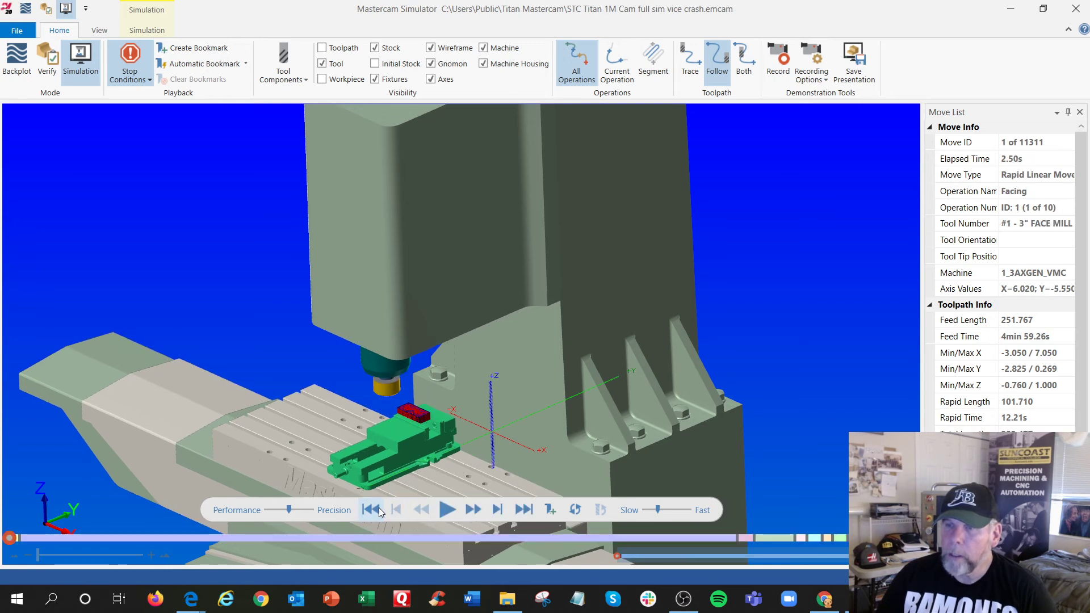
click(449, 510)
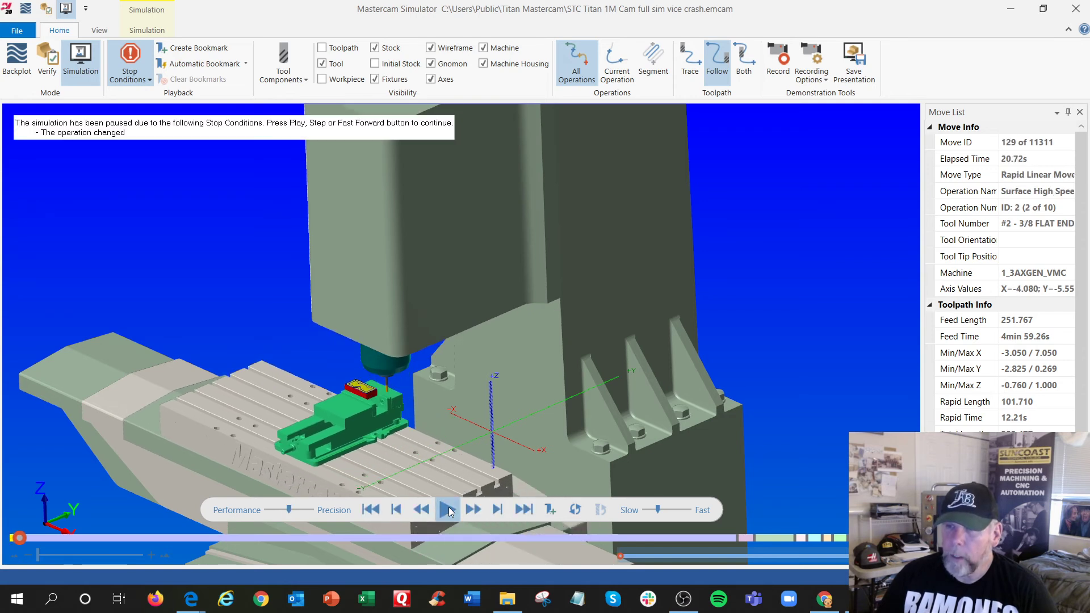
click(448, 510)
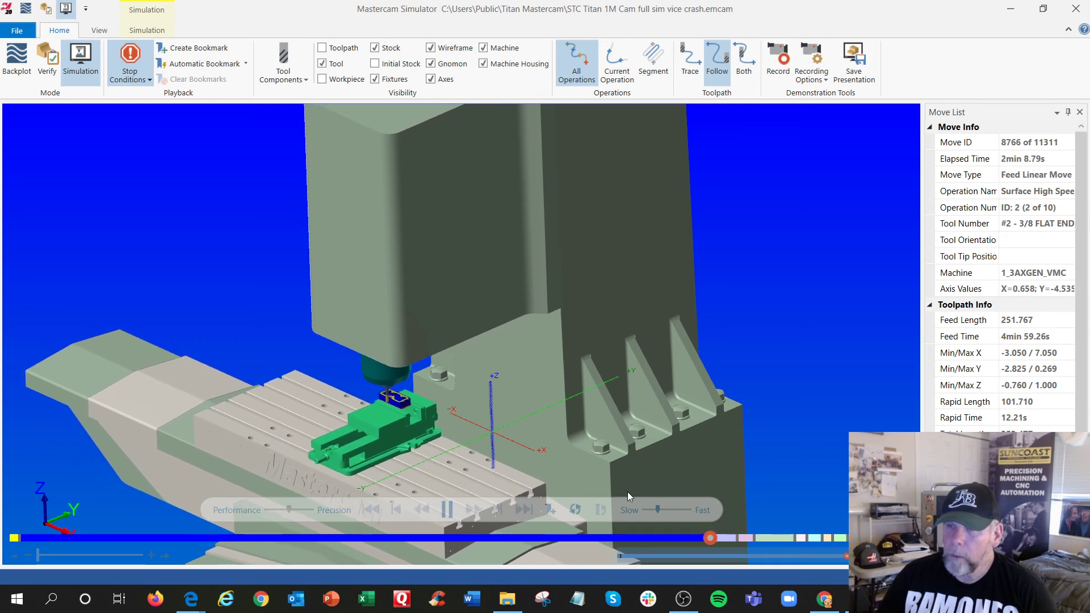
click(447, 510)
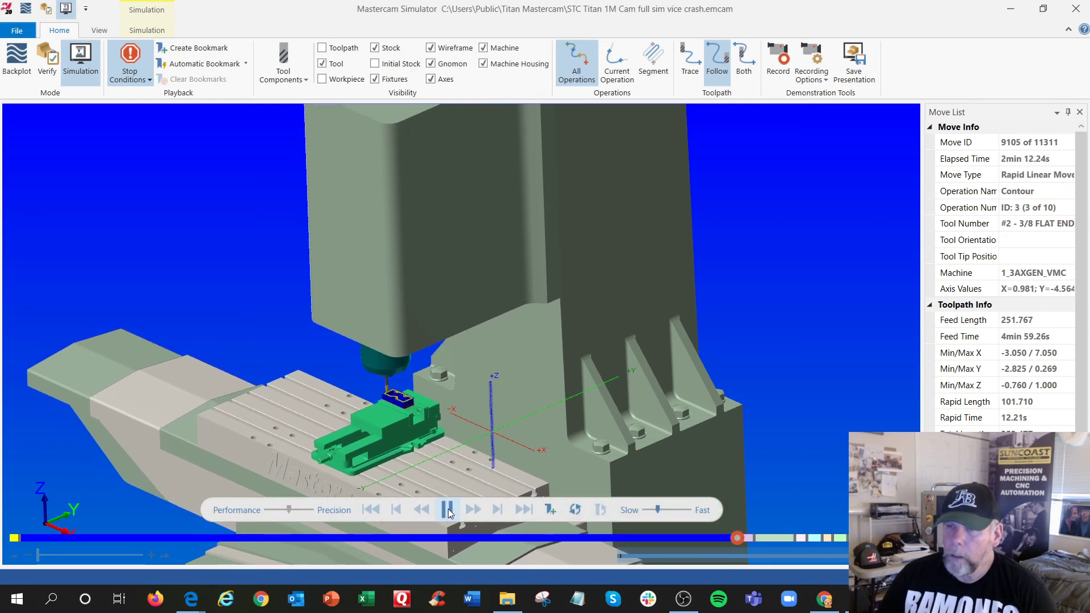
click(448, 511)
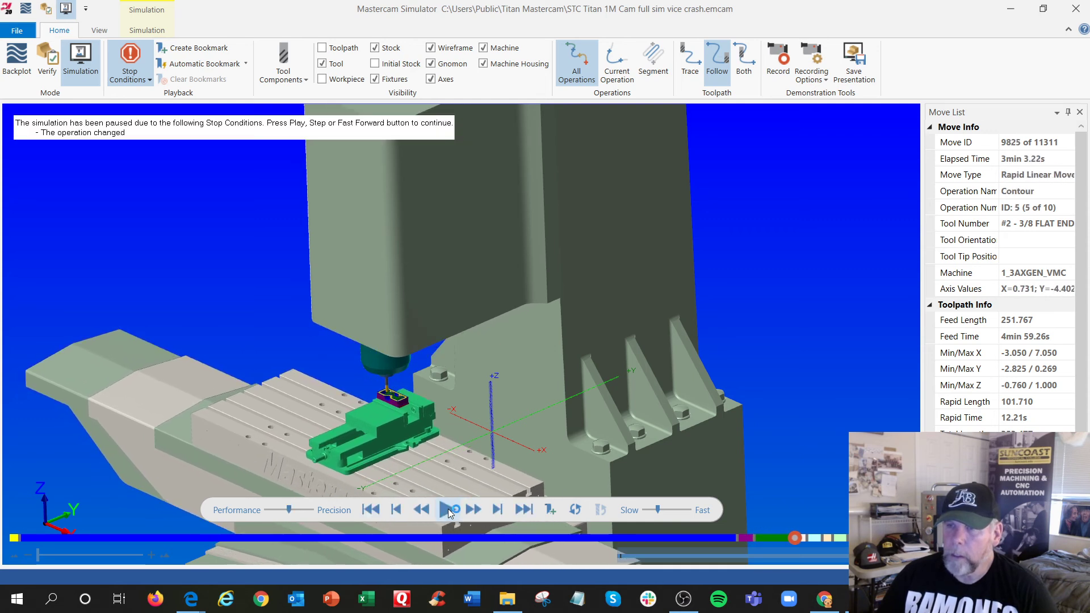
click(448, 510)
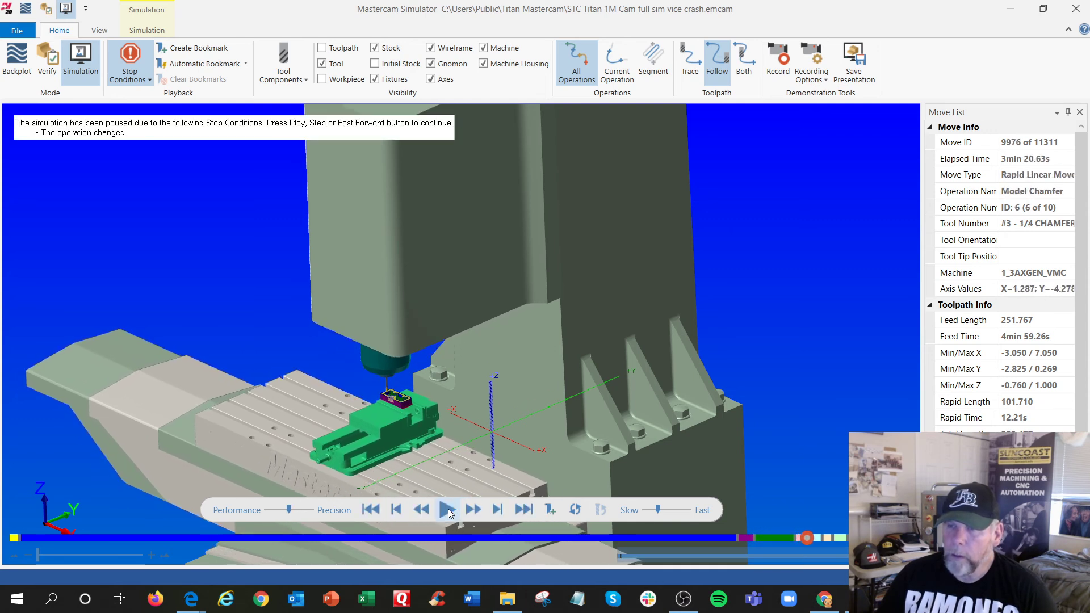
Step: Run the remaining chamfer, drilling and tapping operations to the last move, framing the tool and part for the final tapping cycle
click(449, 510)
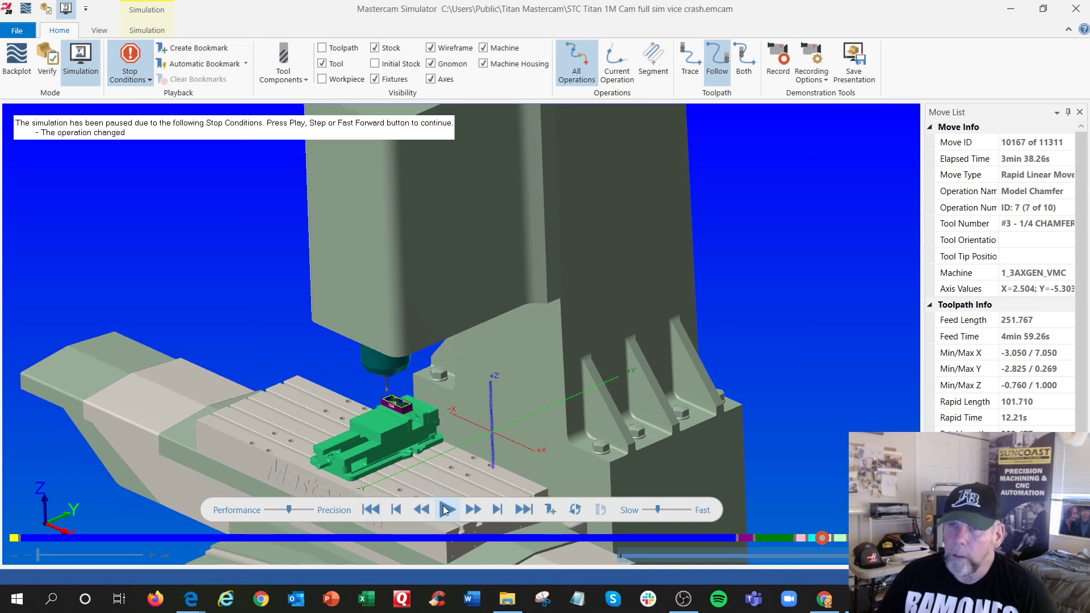
click(447, 510)
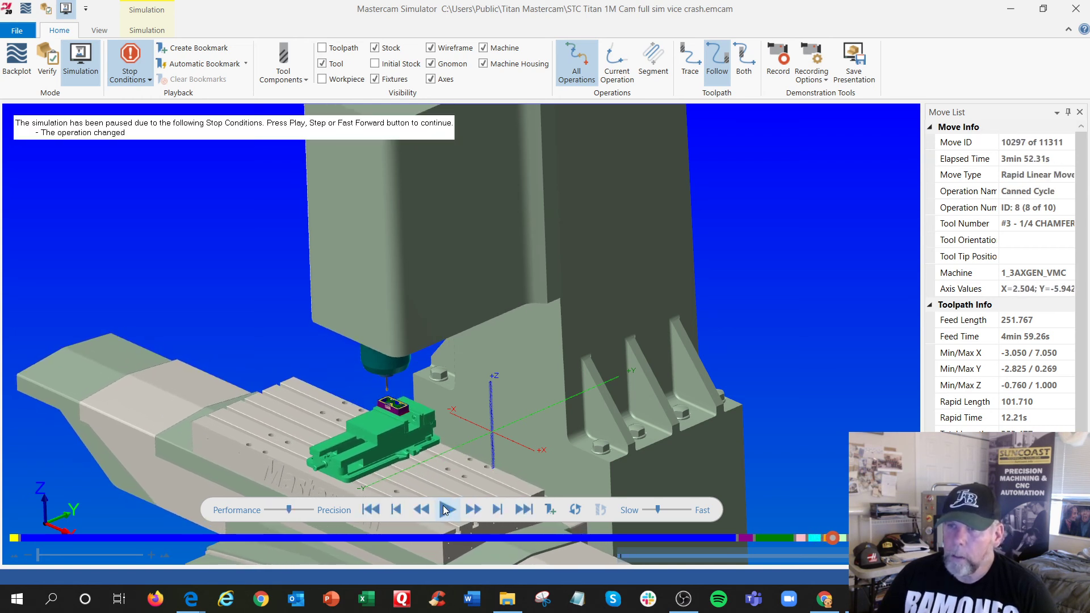
click(445, 510)
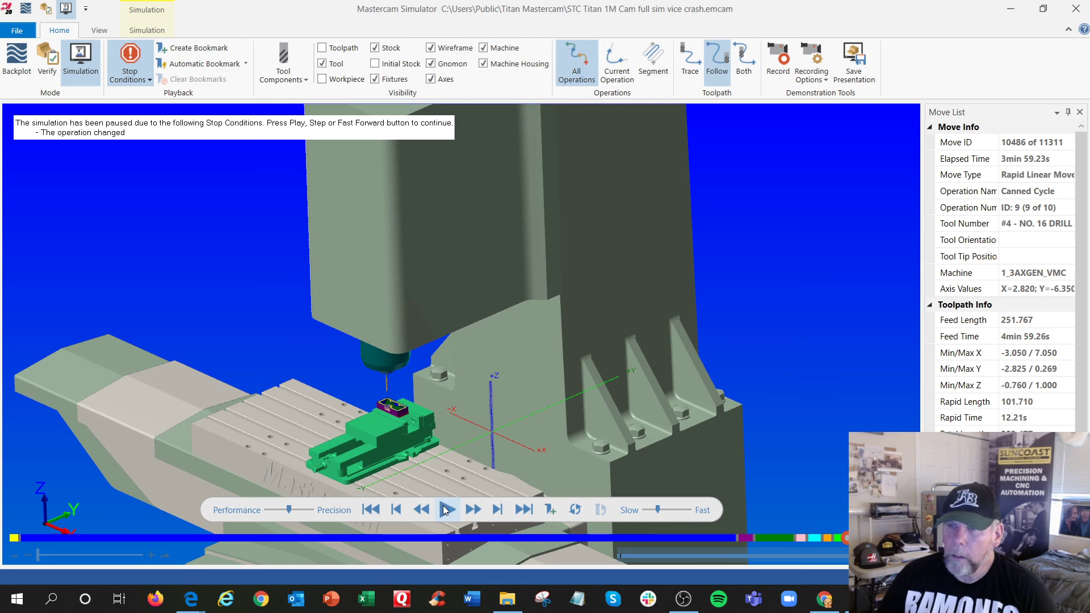
click(446, 510)
scroll(392, 410, up, 4)
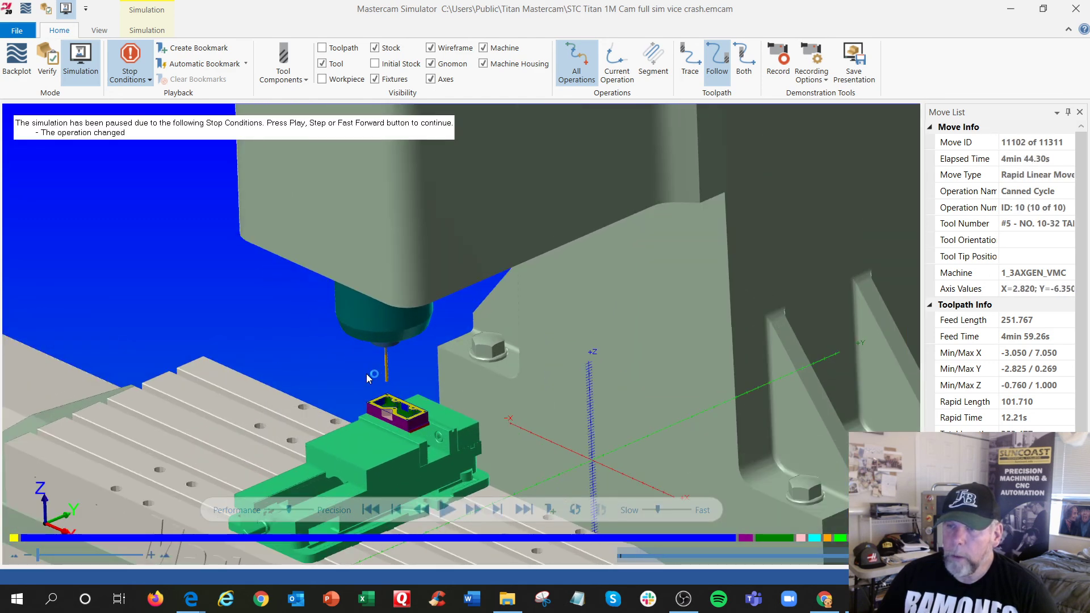
scroll(366, 374, up, 3)
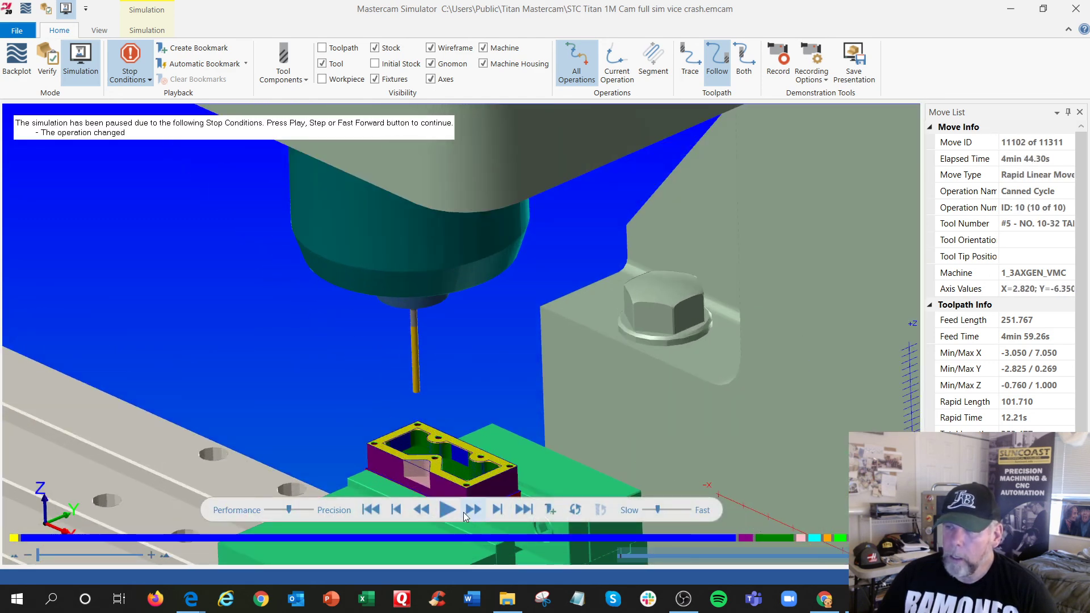
click(455, 509)
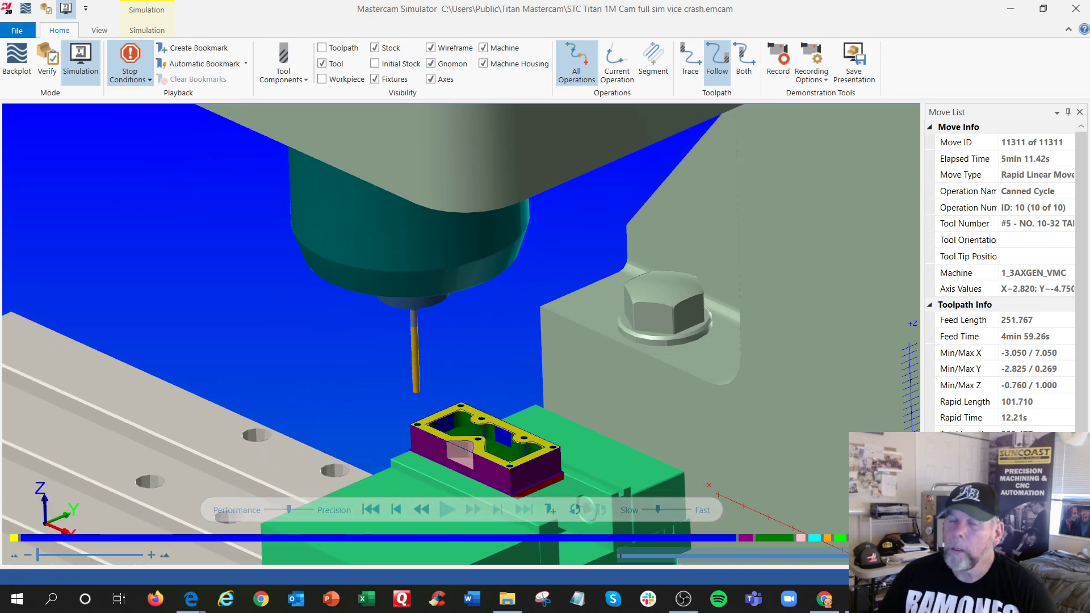
Step: Examine the finished part in the vise from several angles, both up close and with the surrounding machine in view
scroll(277, 299, down, 5)
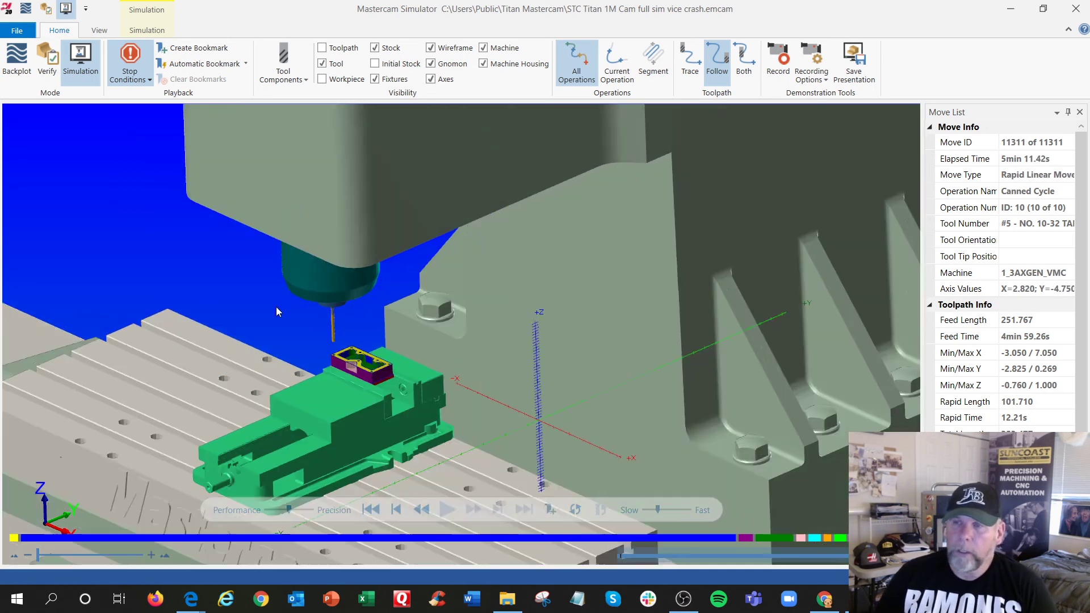
scroll(279, 345, down, 2)
scroll(279, 345, down, 1)
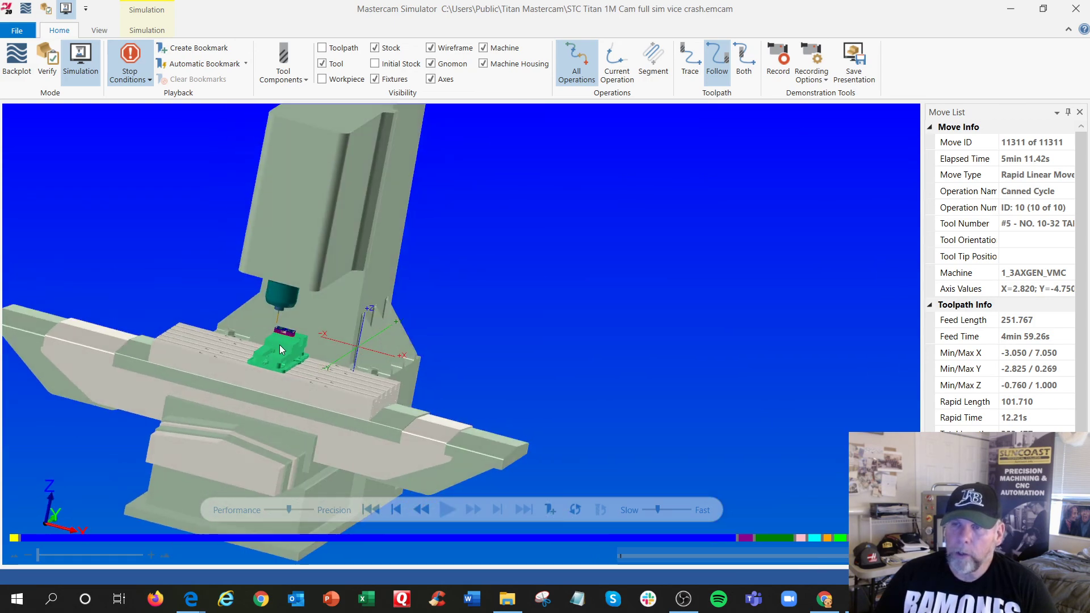
scroll(257, 331, up, 10)
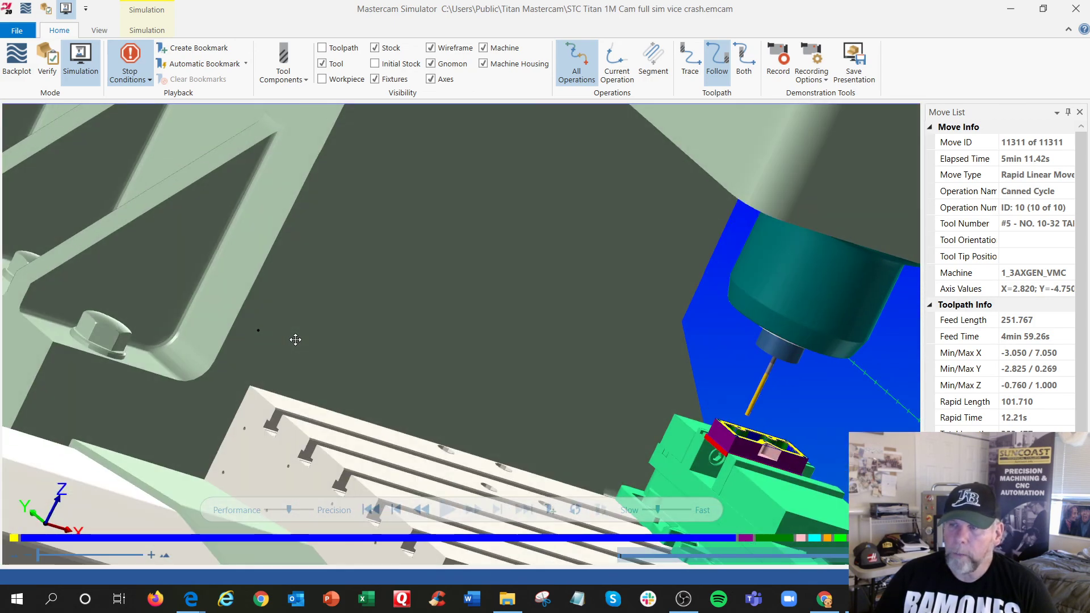
middle_drag(295, 340, 263, 330)
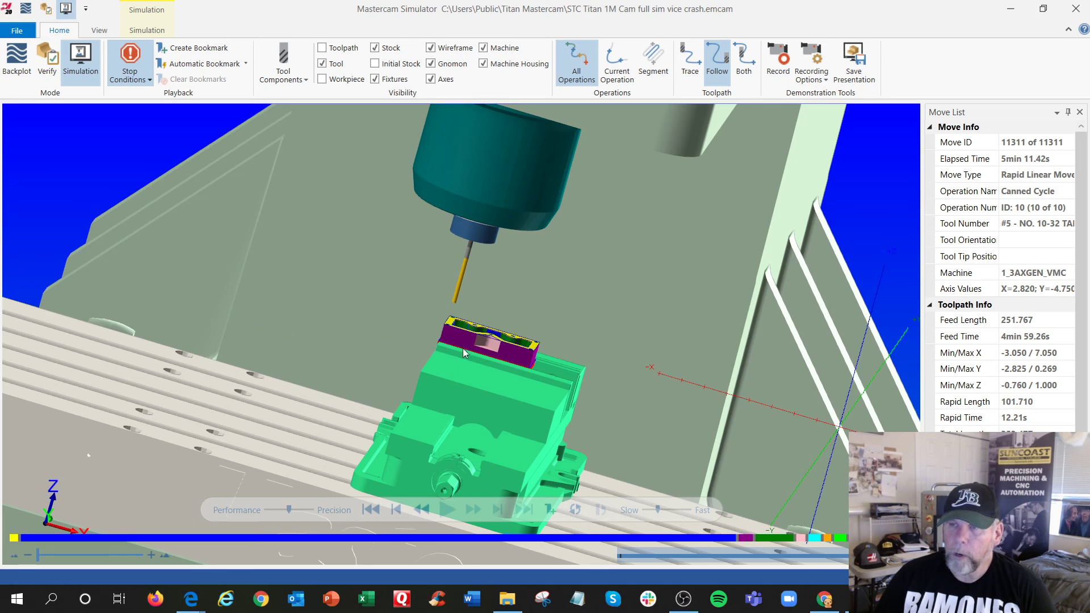
scroll(432, 328, up, 3)
middle_drag(432, 327, 423, 326)
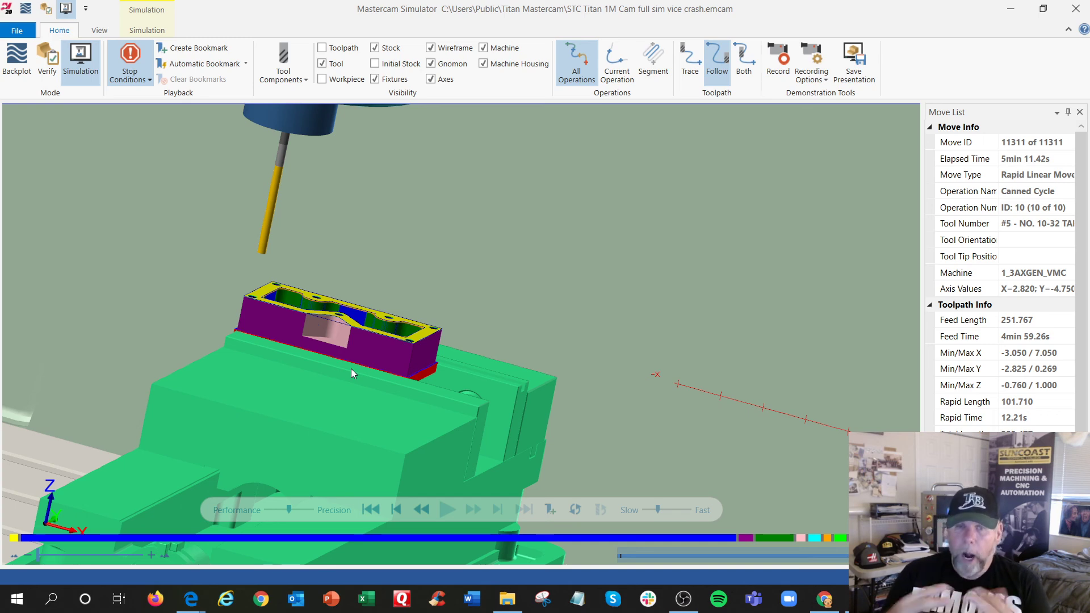
scroll(52, 315, down, 8)
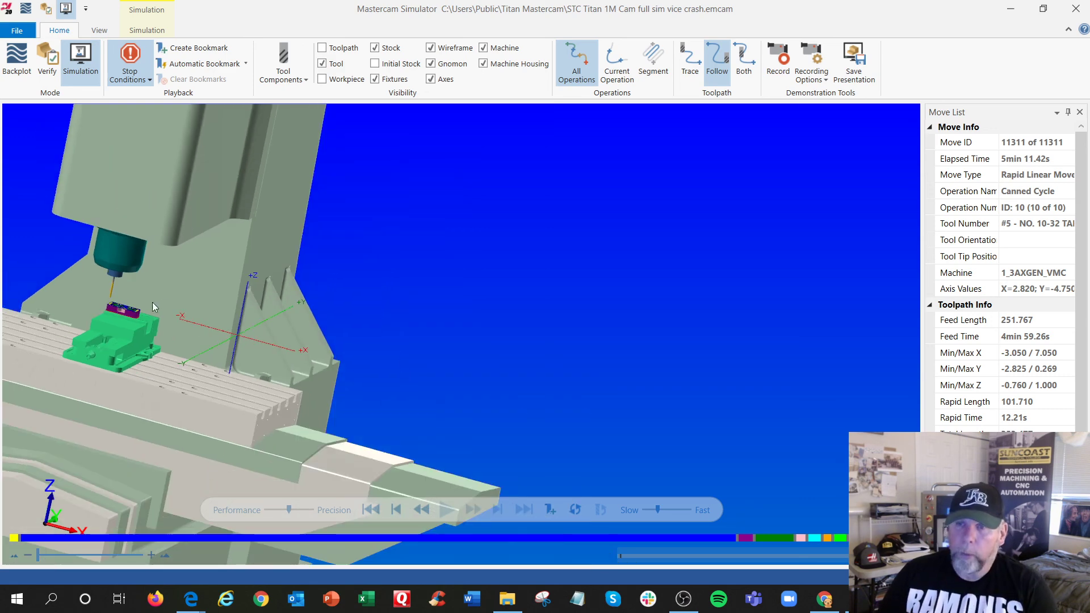
scroll(52, 312, up, 6)
scroll(53, 312, up, 2)
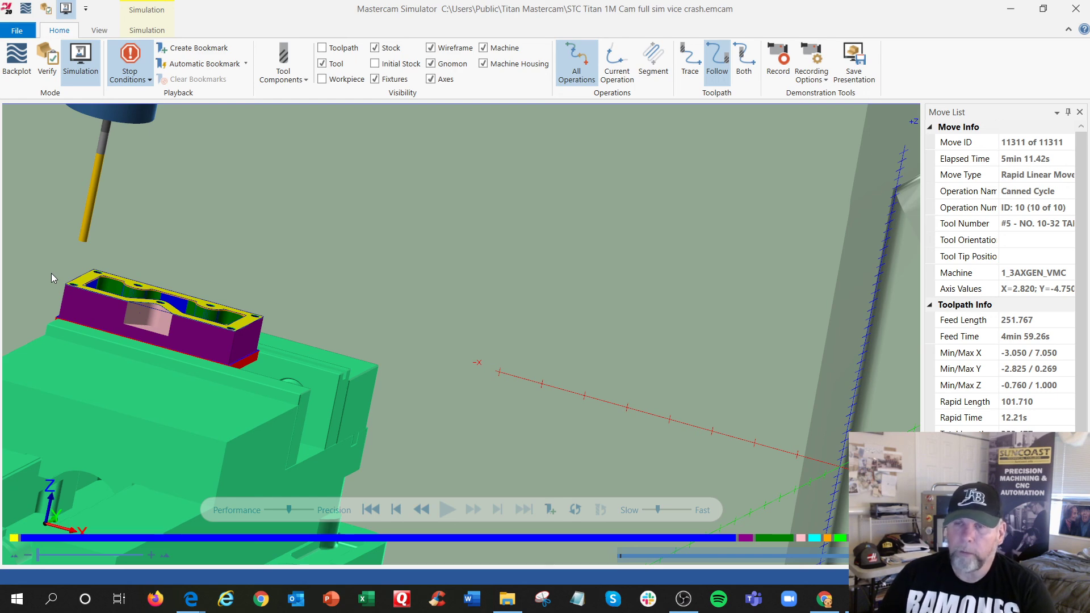
scroll(91, 276, down, 8)
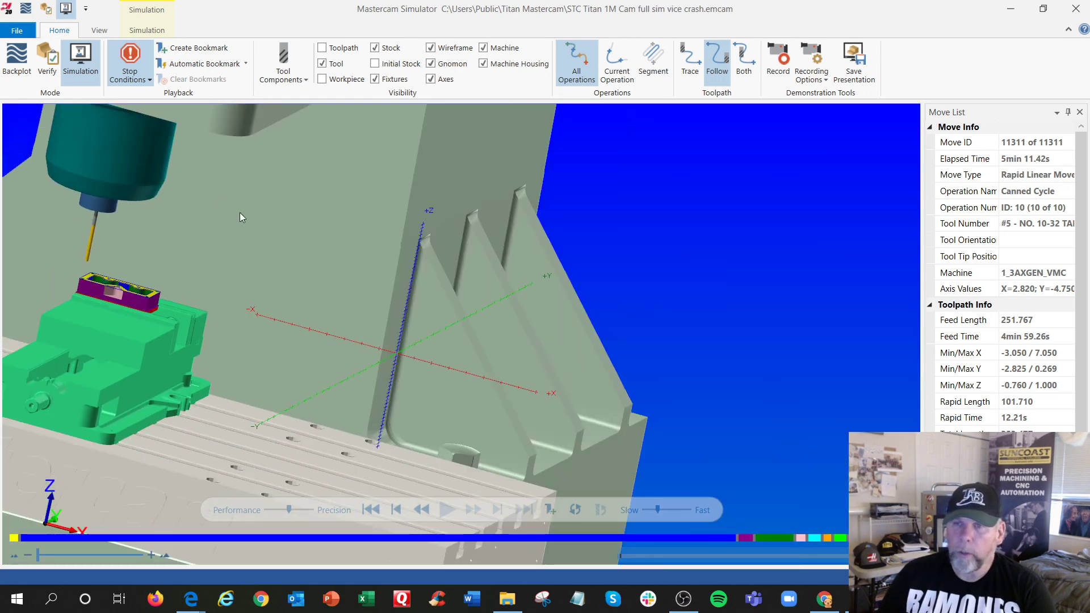